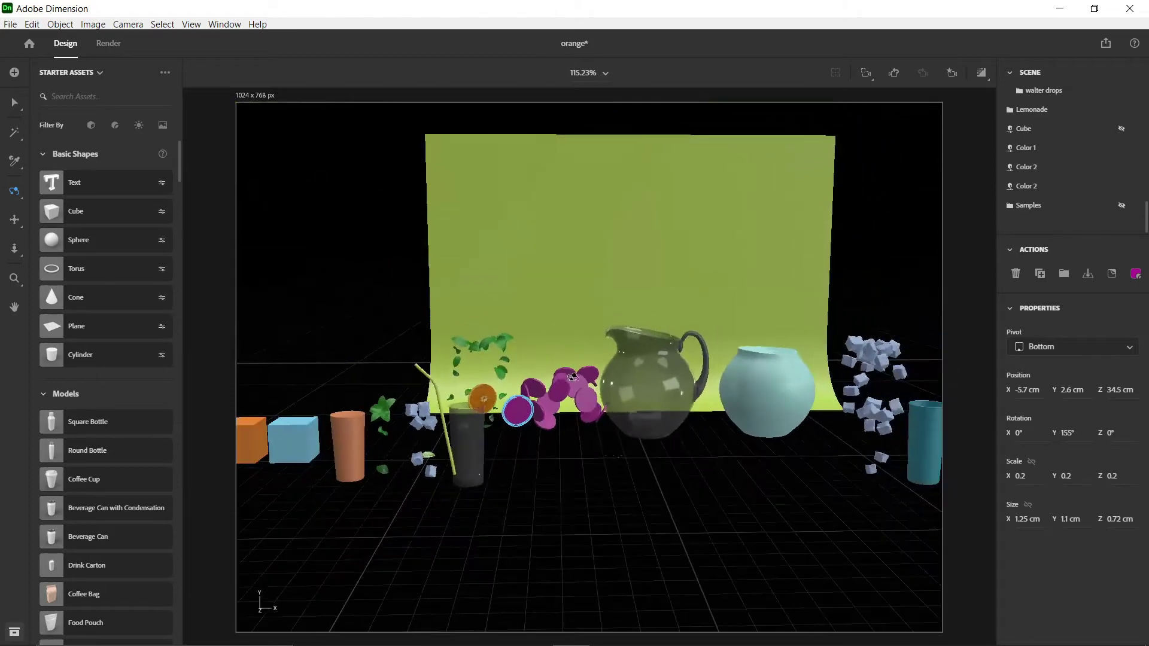
- Pan the still-life view to bring the teal cylinder into frame
scroll(582, 381, up, 3)
middle_drag(564, 383, 631, 411)
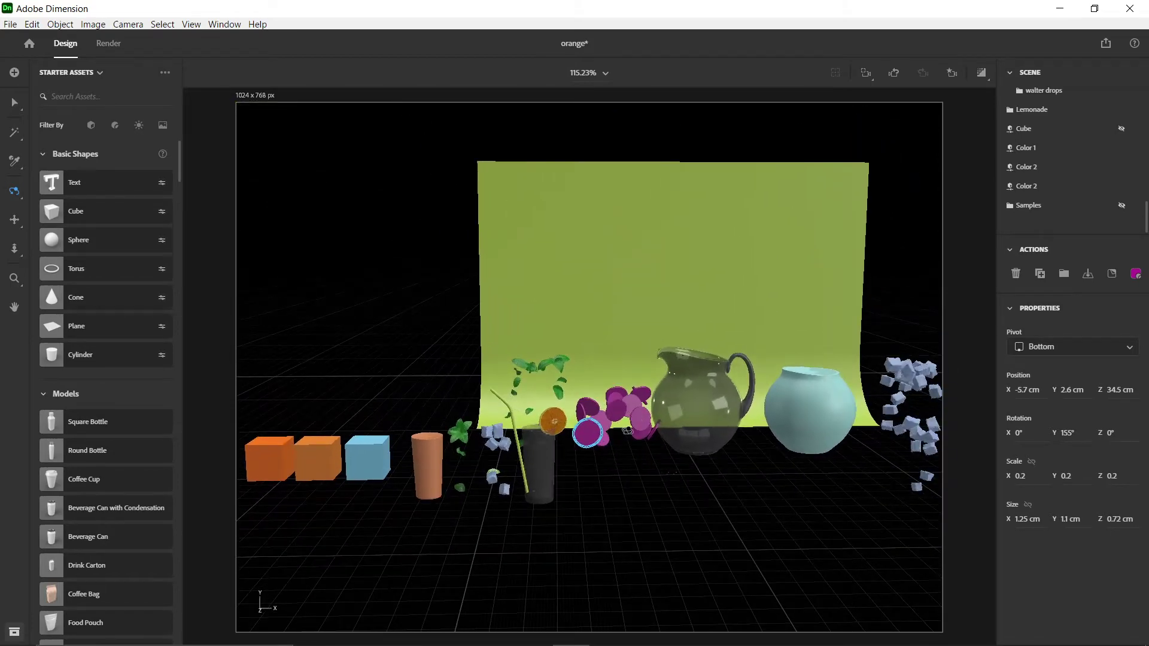
drag(714, 454, 671, 451)
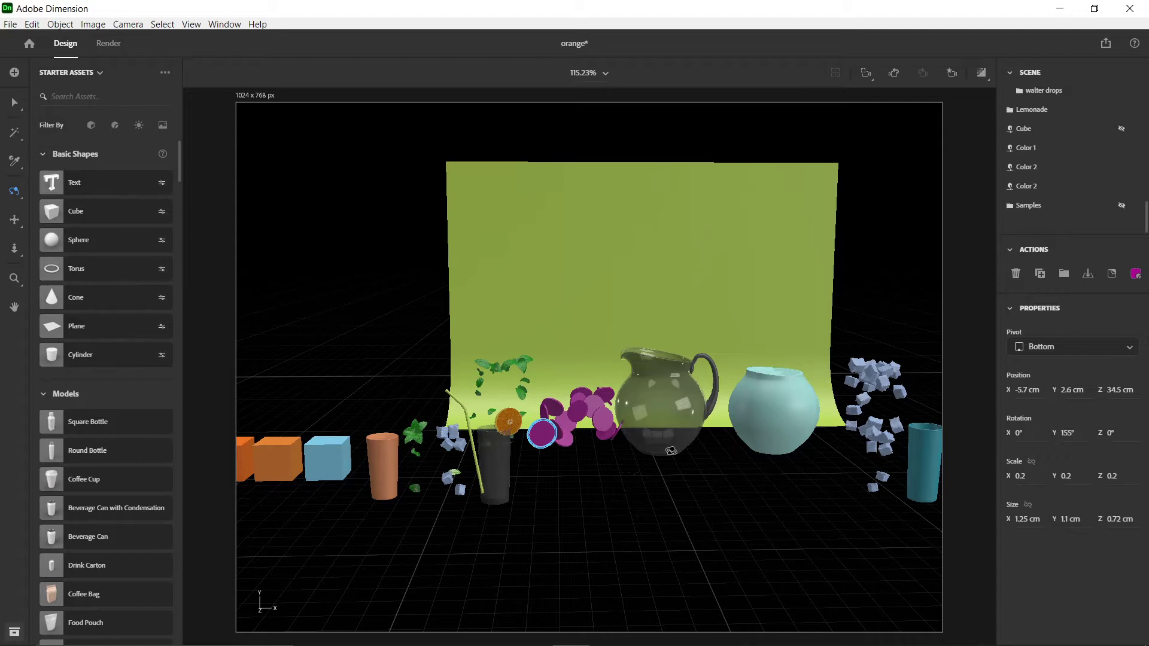
scroll(588, 418, up, 6)
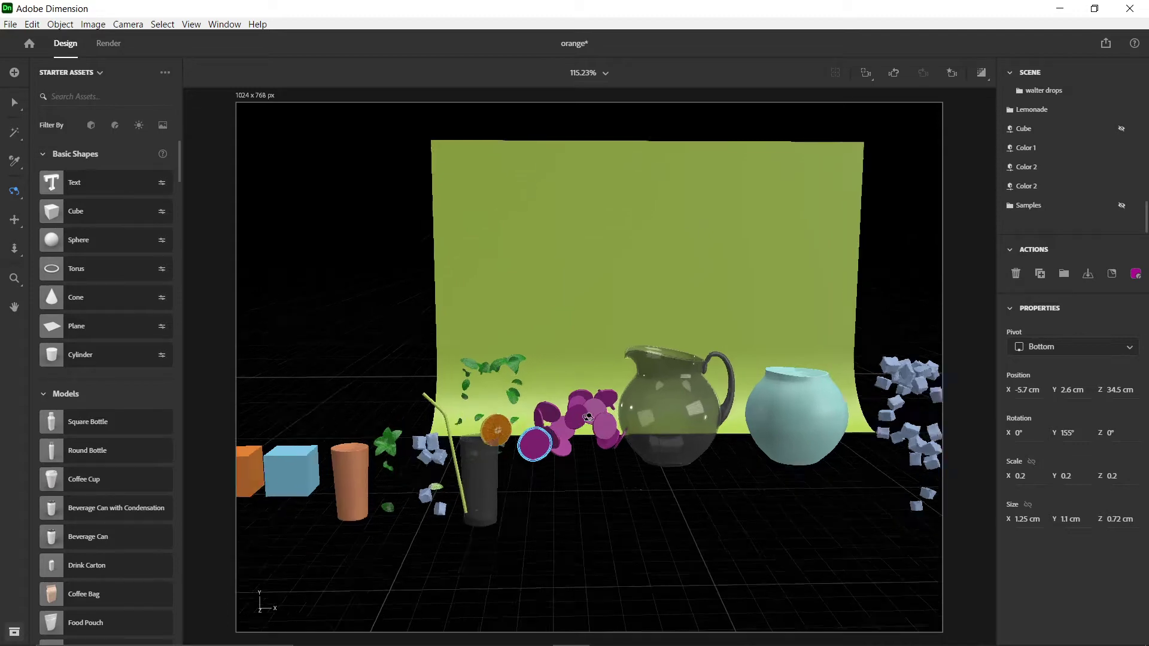
scroll(659, 451, down, 4)
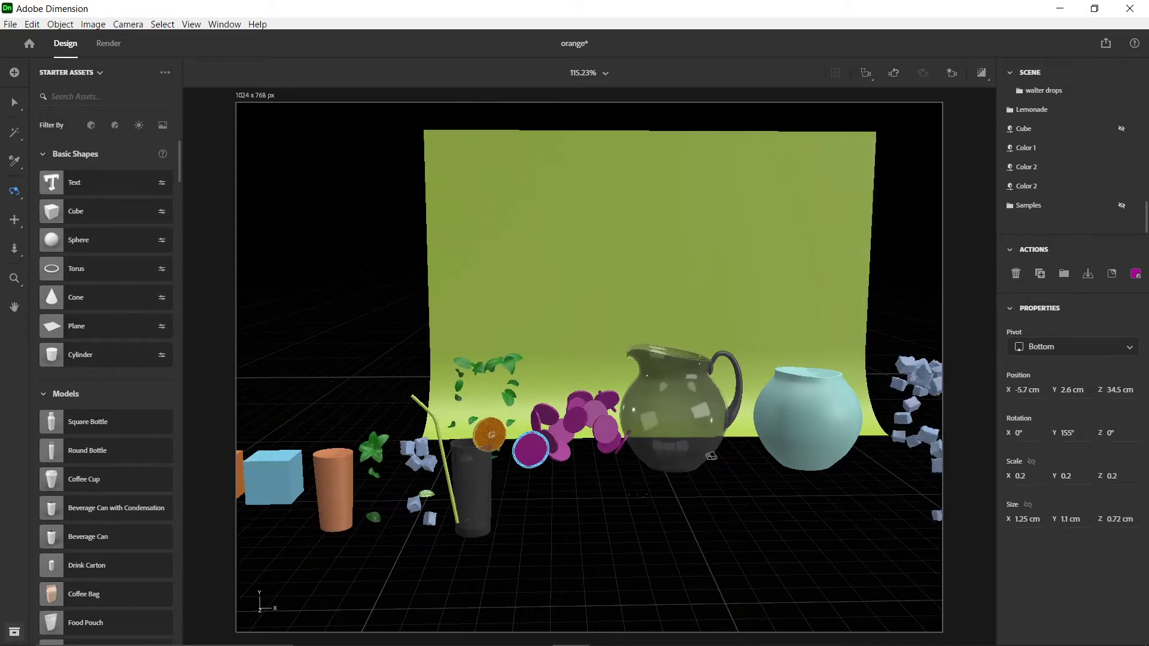
scroll(711, 456, down, 3)
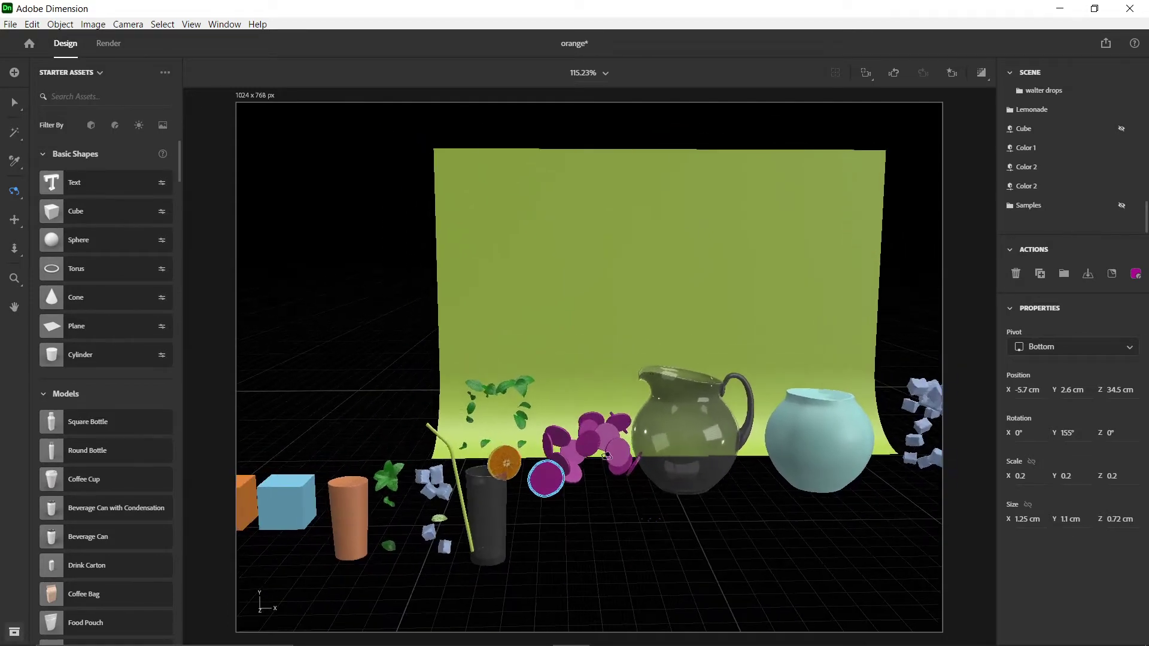
- Review the $19 TurboSquid '3D Lemonade_Set' page in Chrome, offered in 3ds Max and OBJ
key(alt+Tab)
key(alt+Tab)
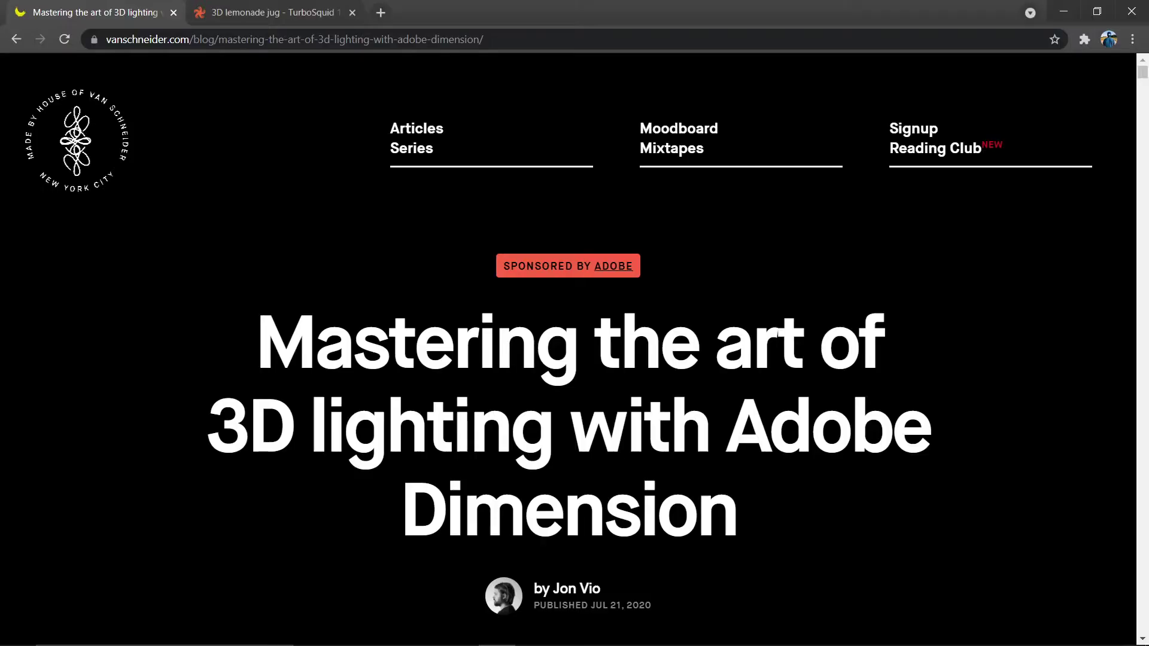
click(274, 12)
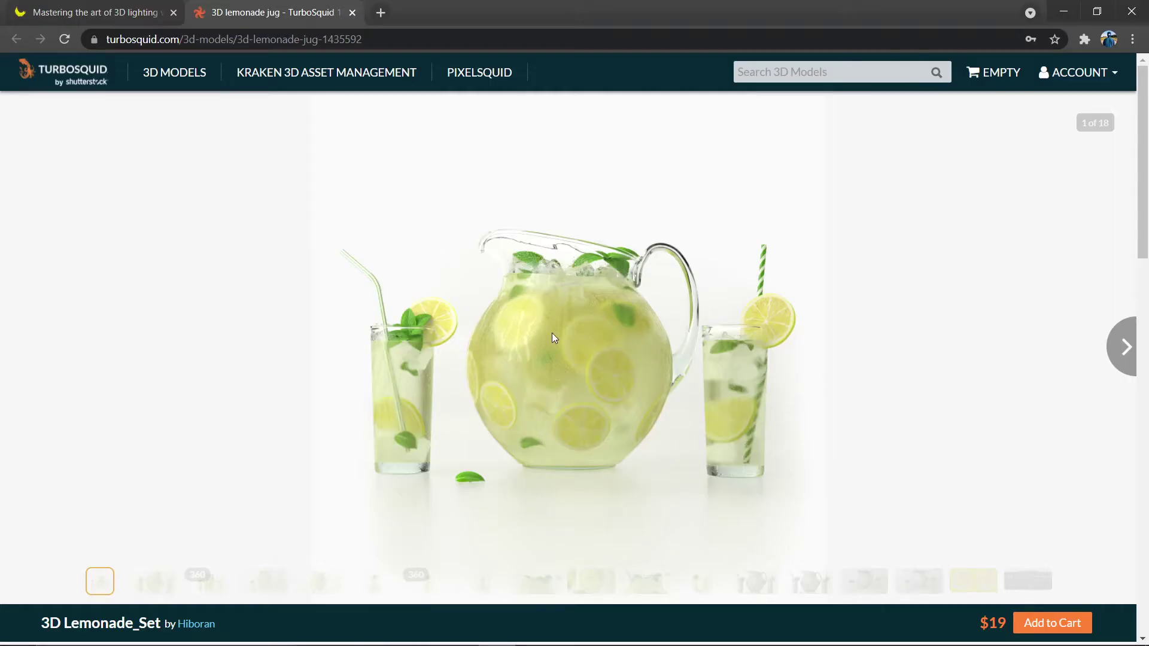
scroll(552, 333, down, 3)
scroll(552, 333, up, 3)
scroll(884, 362, down, 3)
scroll(631, 309, up, 3)
scroll(508, 411, down, 1)
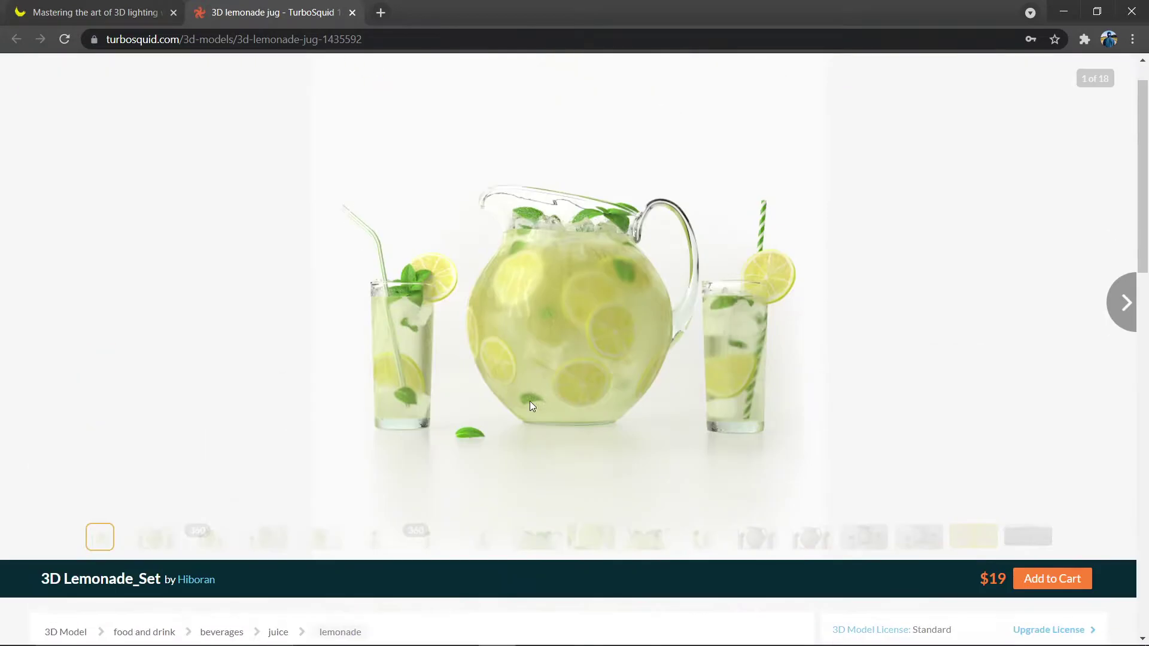
scroll(530, 402, up, 1)
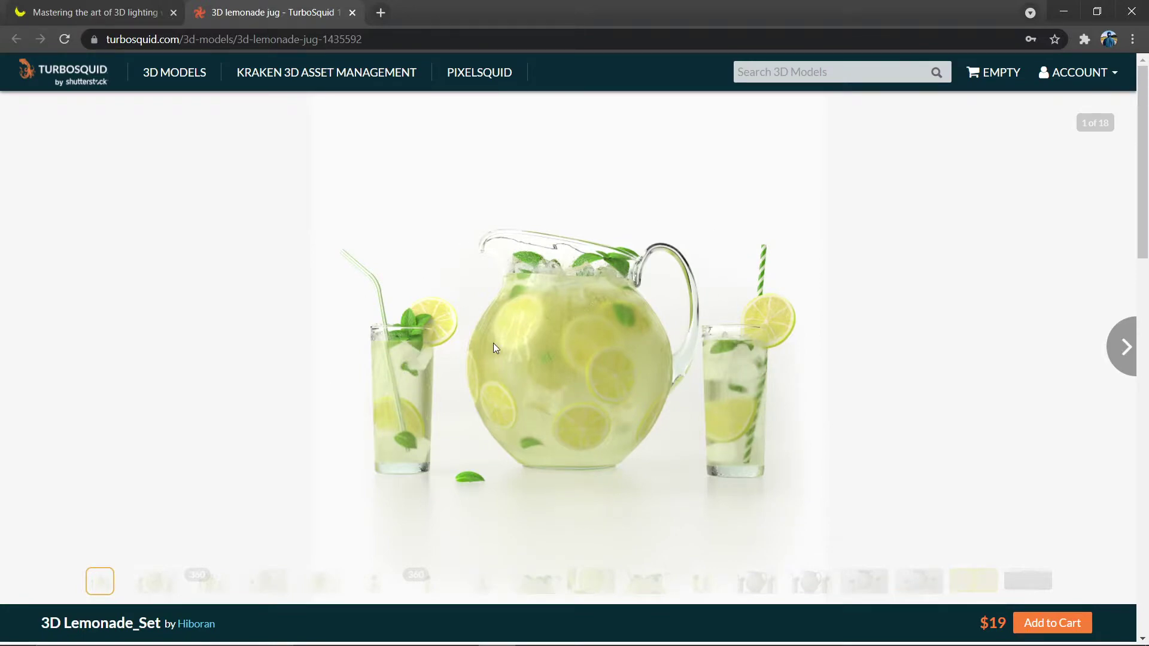
scroll(493, 343, down, 5)
scroll(787, 471, down, 2)
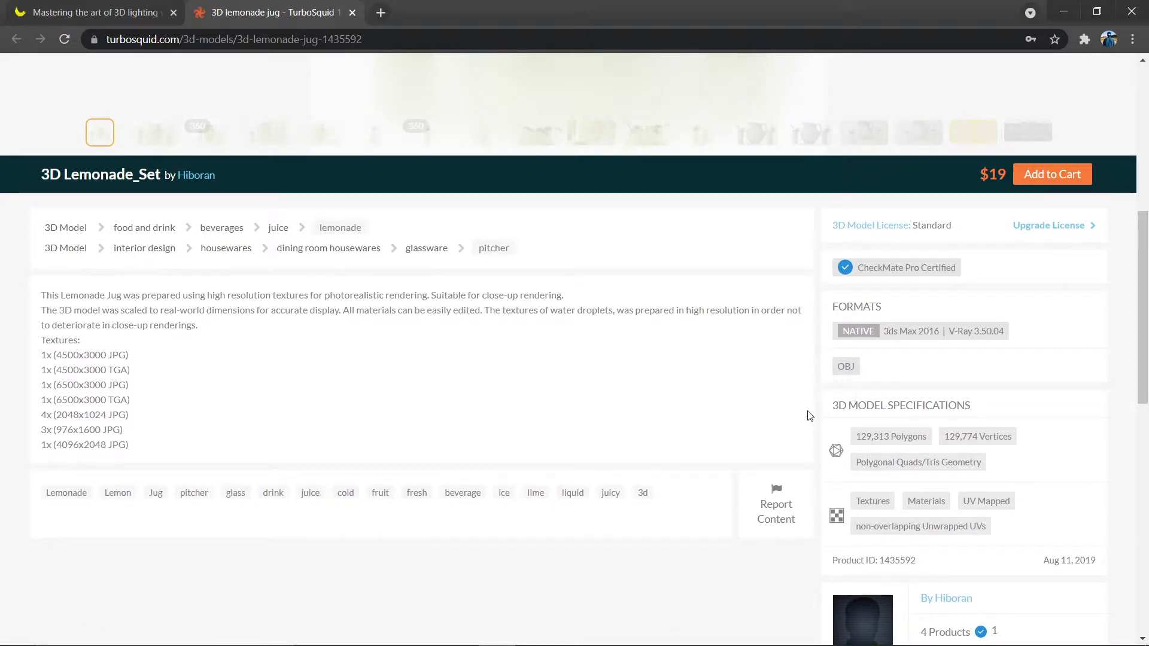
scroll(631, 402, up, 7)
scroll(704, 419, down, 7)
scroll(462, 400, up, 7)
scroll(466, 401, down, 1)
key(alt+Tab)
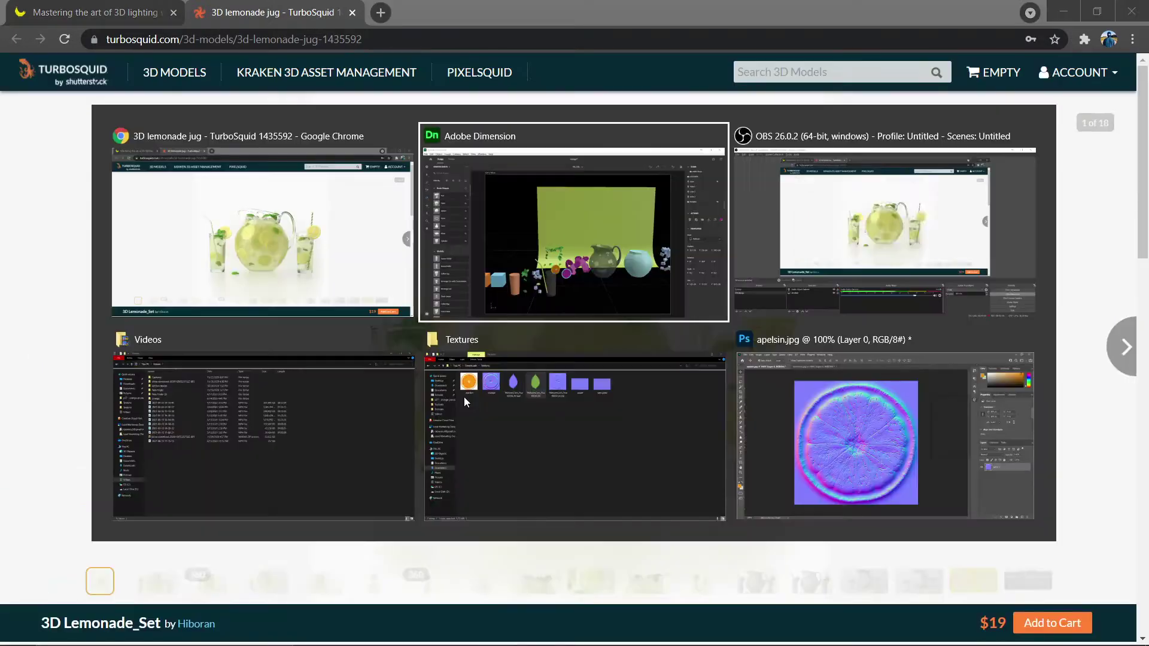
- Pan and zoom the Dimension canvas across the glass, orange slice, grapes and pitcher
scroll(651, 418, down, 3)
scroll(651, 418, up, 3)
middle_drag(652, 418, 807, 351)
middle_drag(807, 411, 626, 417)
scroll(626, 417, down, 2)
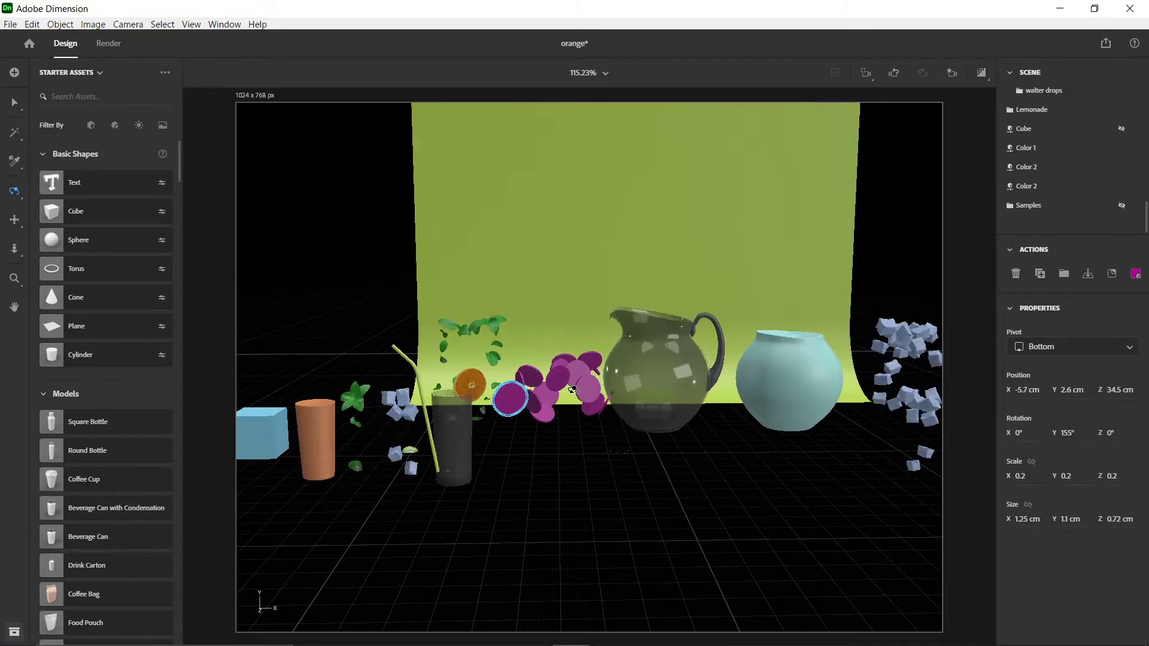
scroll(664, 413, up, 4)
scroll(672, 409, down, 3)
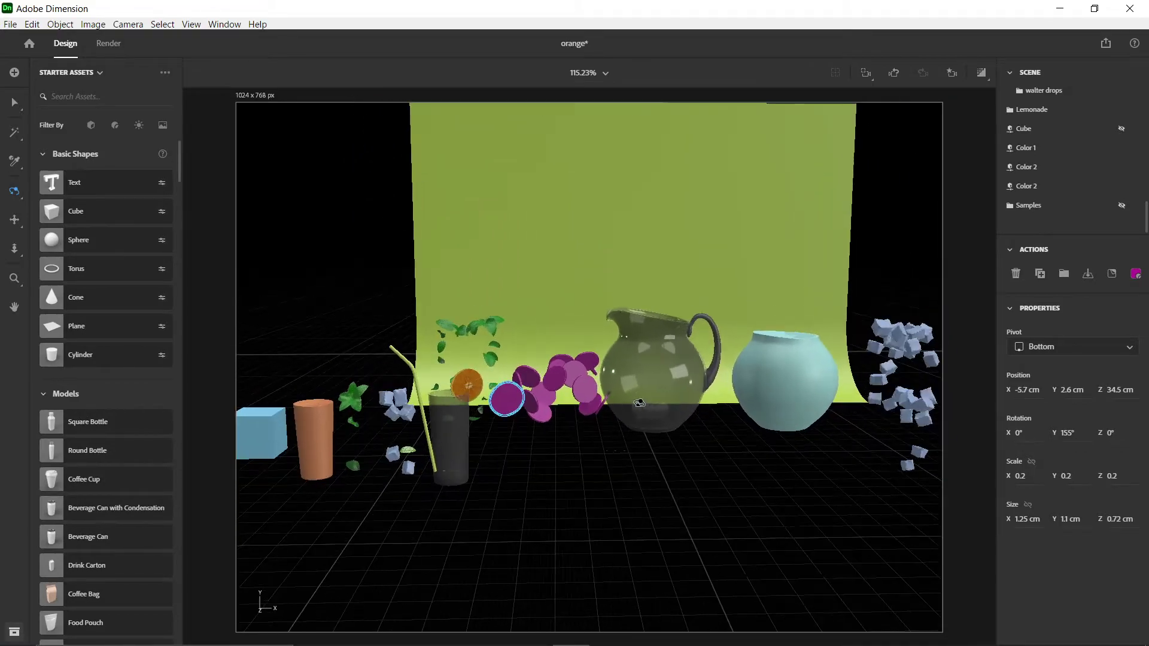
scroll(607, 441, up, 1)
scroll(607, 441, down, 2)
scroll(604, 425, up, 1)
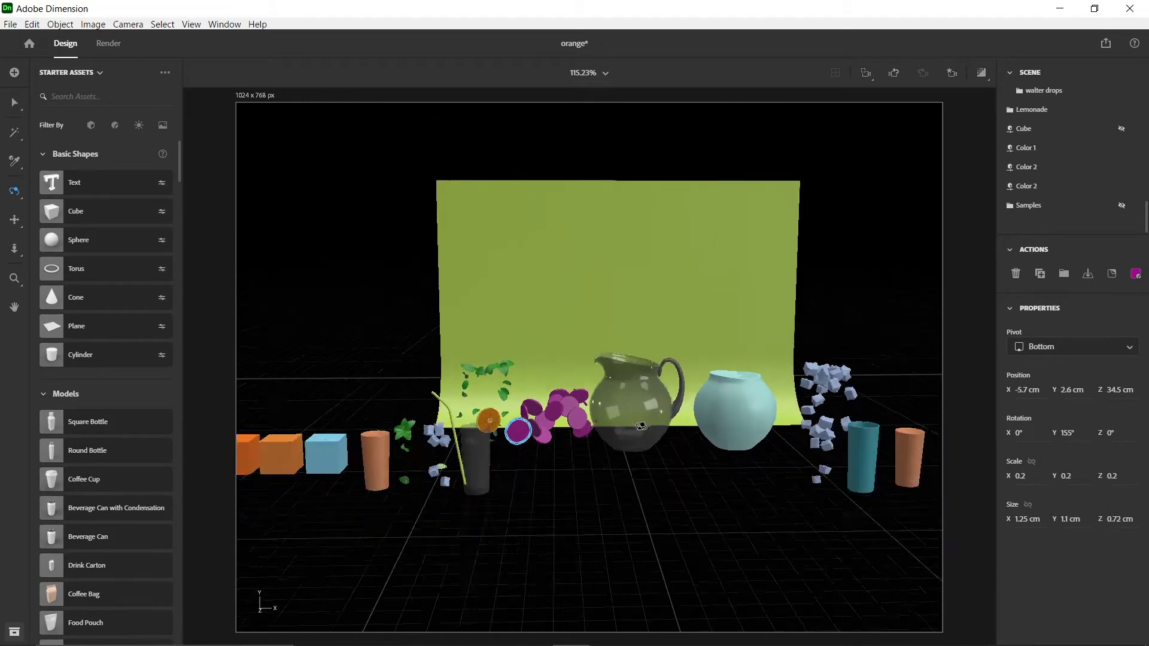
scroll(600, 397, down, 3)
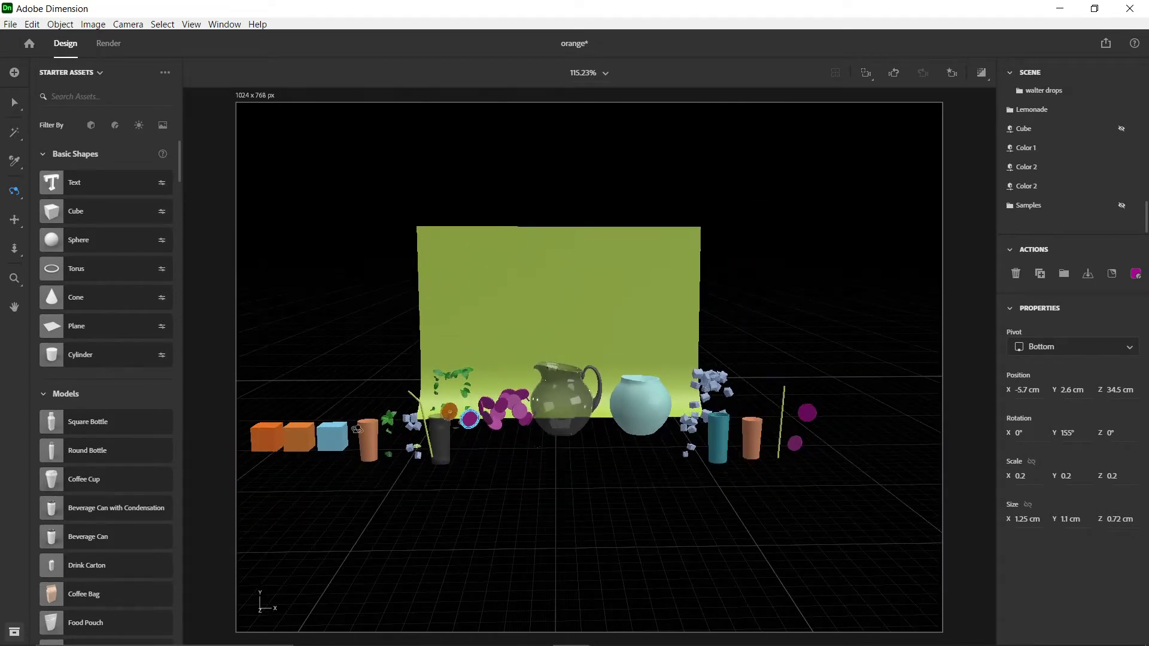
scroll(600, 423, up, 2)
middle_drag(601, 424, 644, 438)
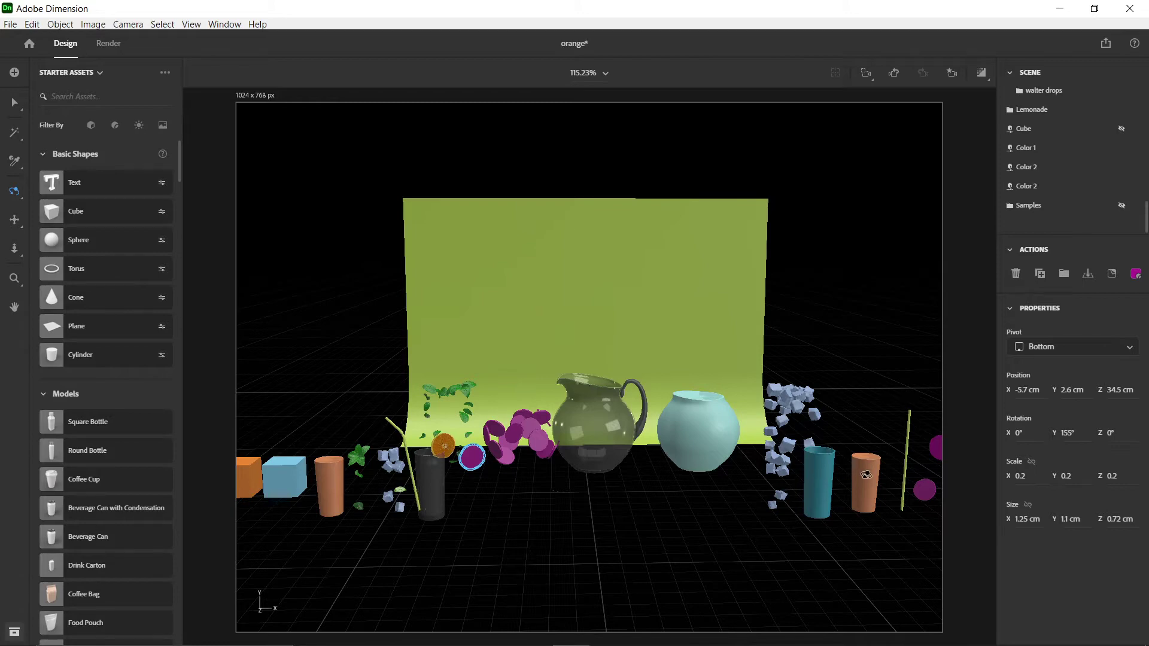
middle_drag(898, 467, 826, 485)
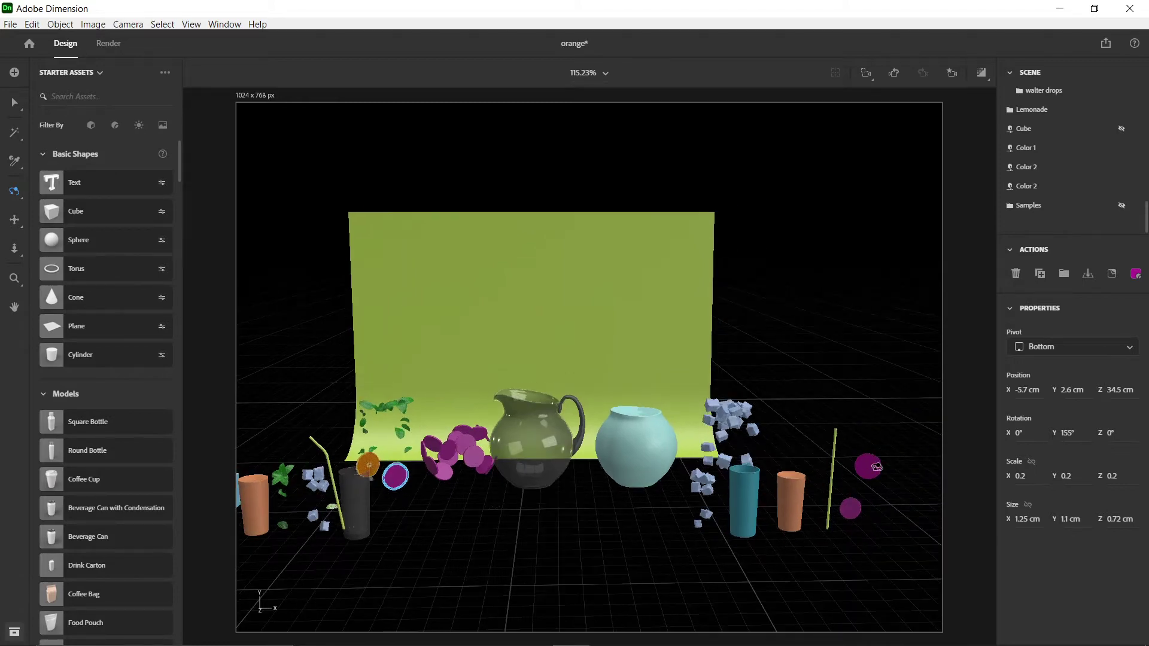
middle_drag(383, 504, 525, 464)
scroll(603, 390, up, 10)
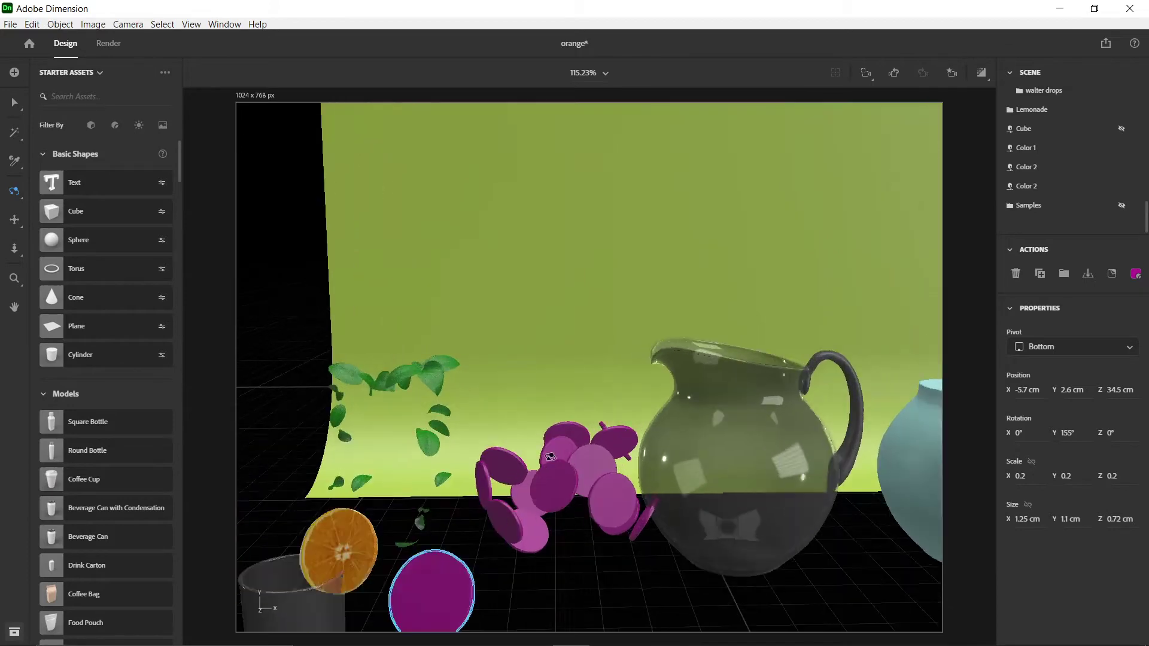
scroll(604, 390, down, 10)
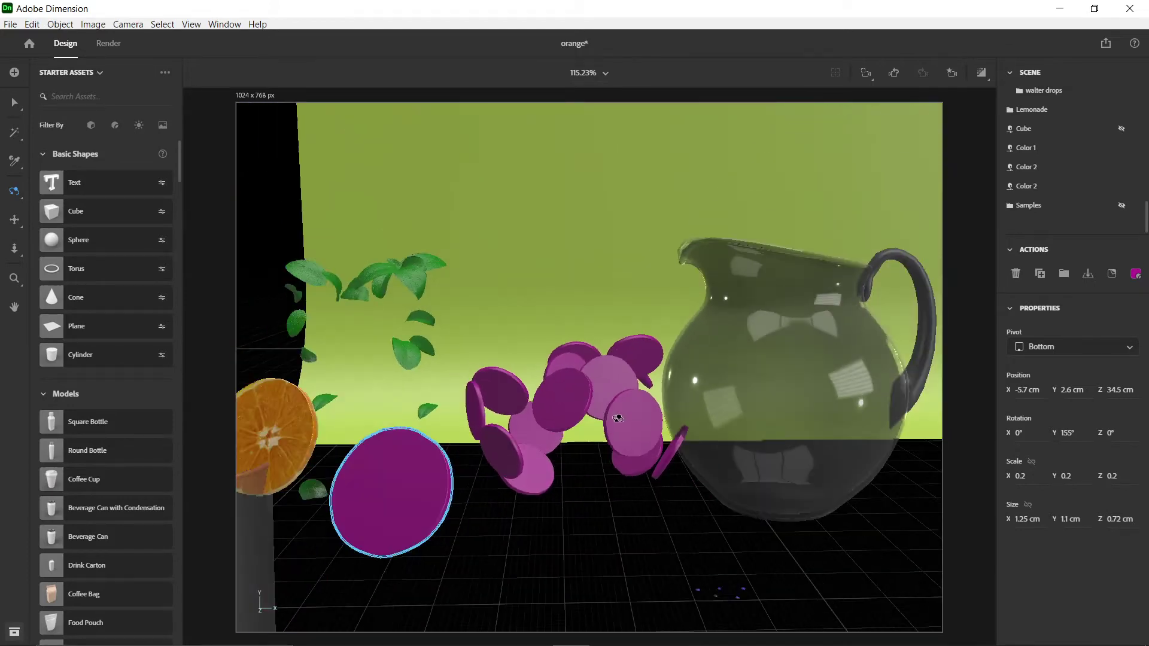
scroll(587, 460, down, 3)
scroll(666, 424, up, 6)
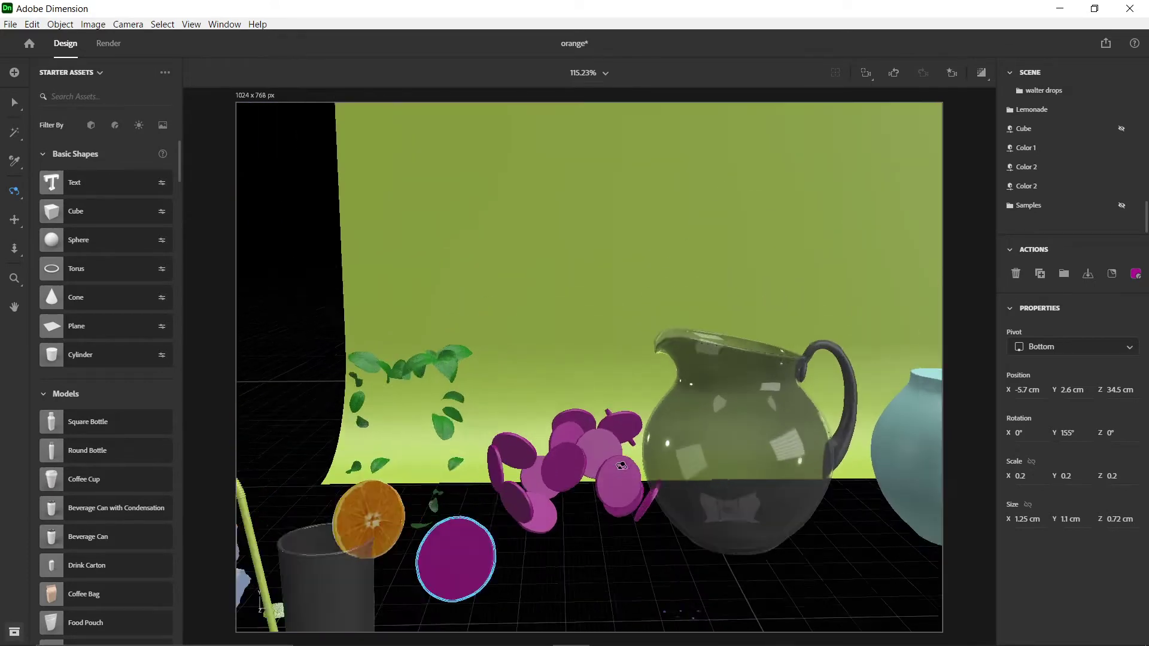
scroll(666, 424, down, 3)
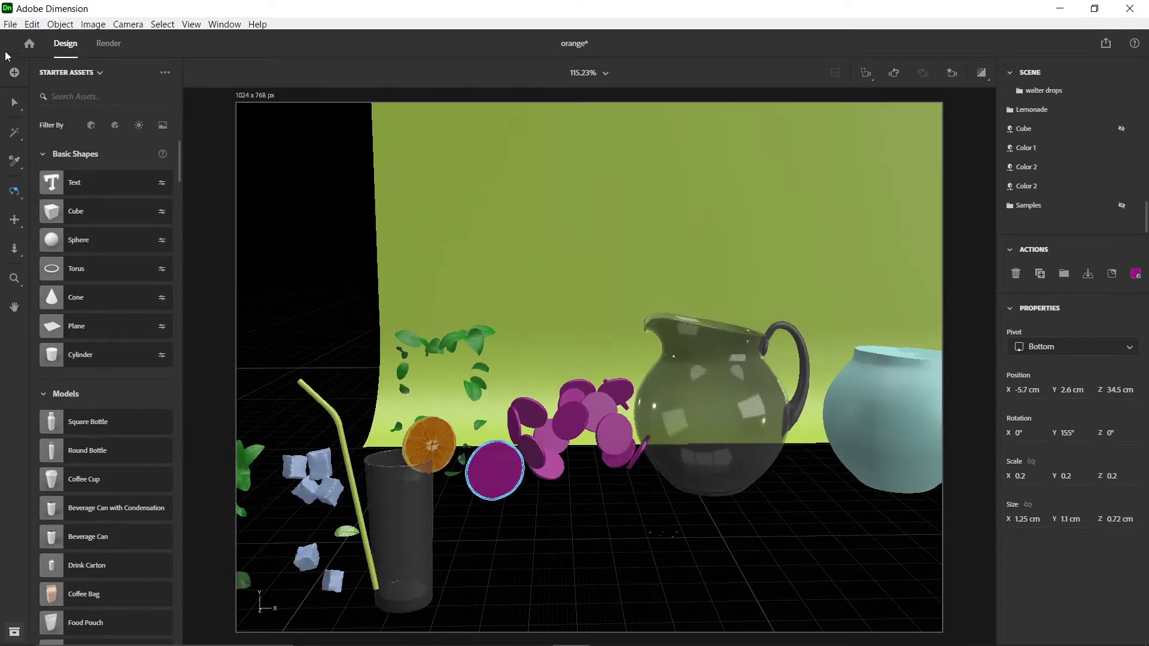
click(10, 24)
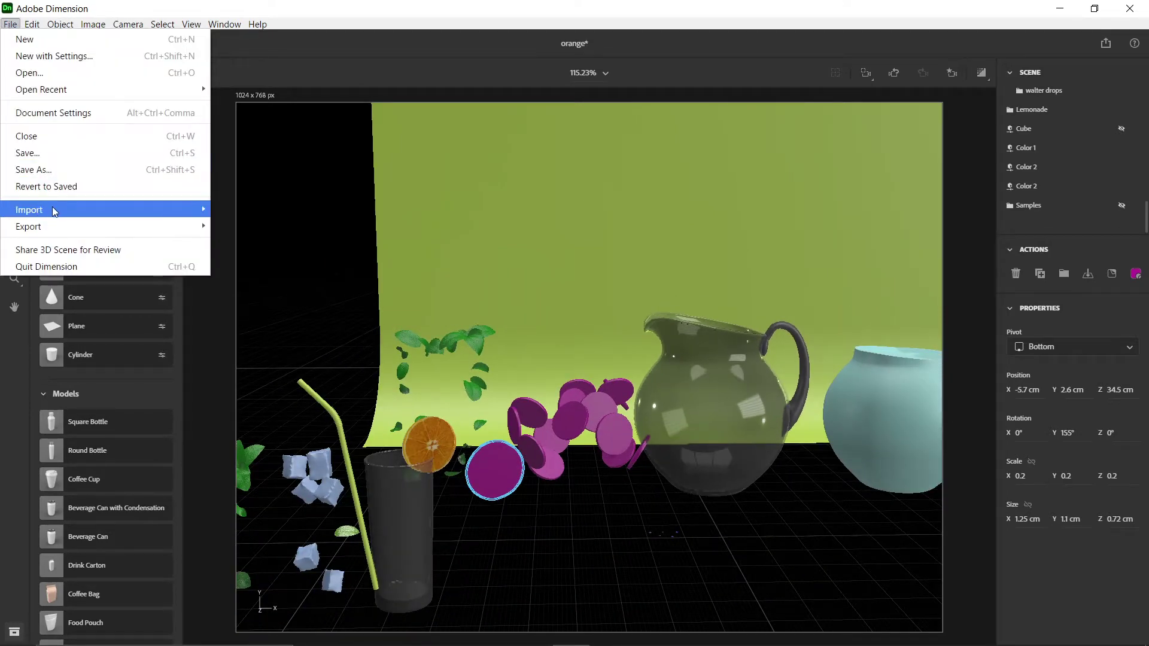
mouse_move(53, 211)
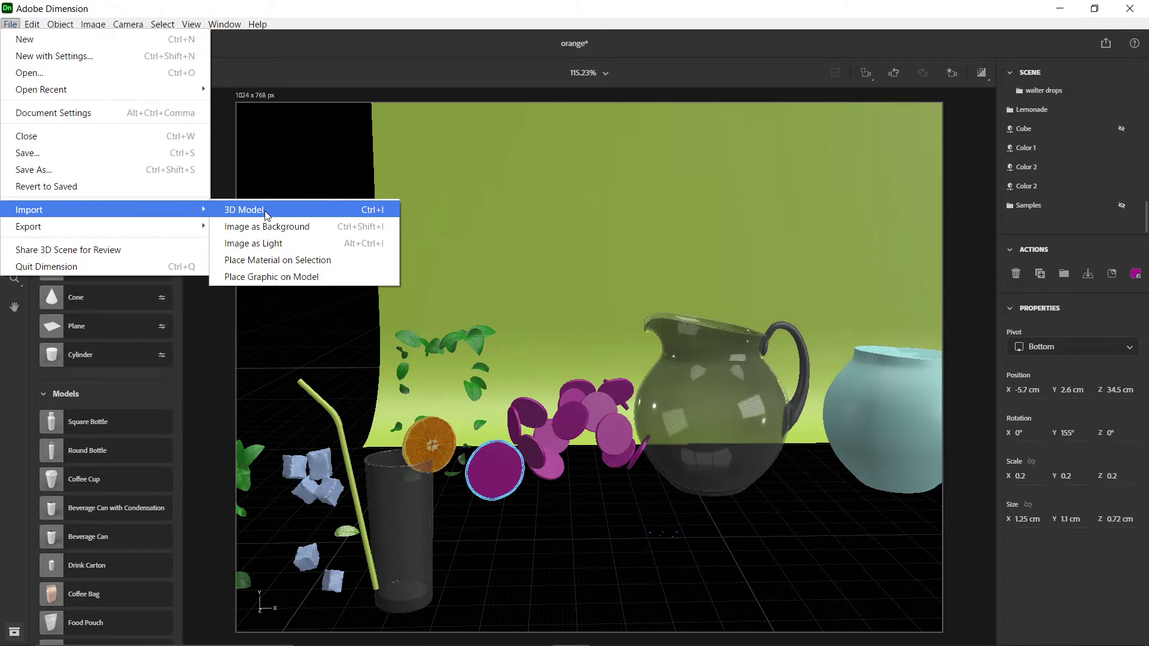
click(610, 531)
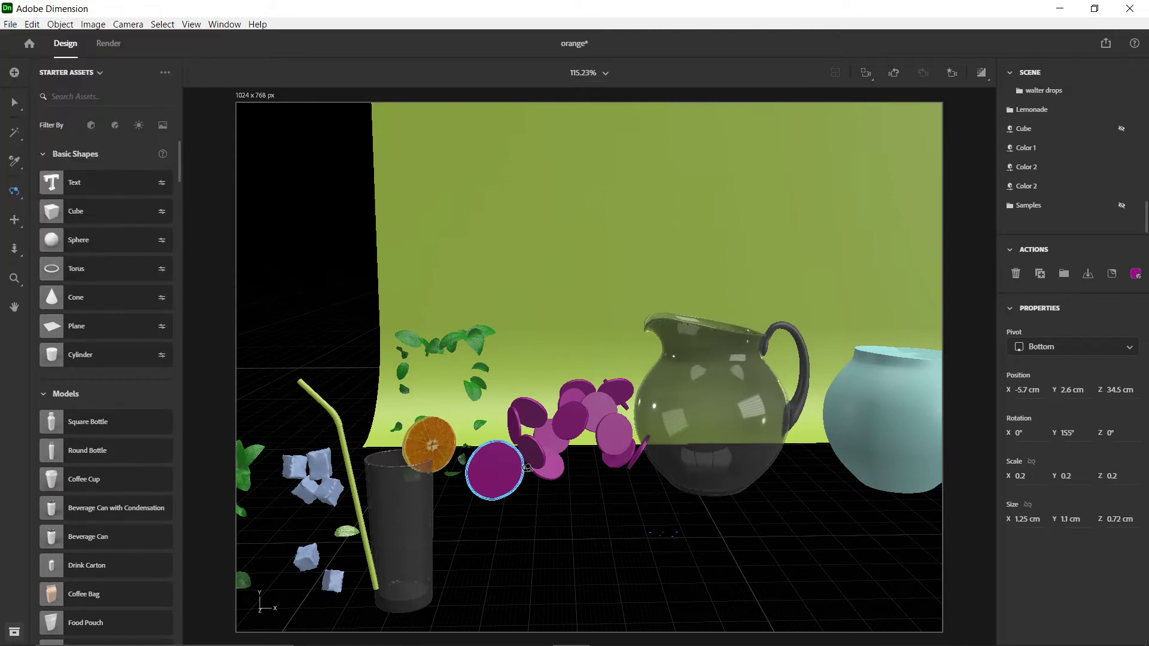
middle_drag(564, 476, 536, 430)
scroll(536, 430, up, 3)
scroll(536, 430, up, 5)
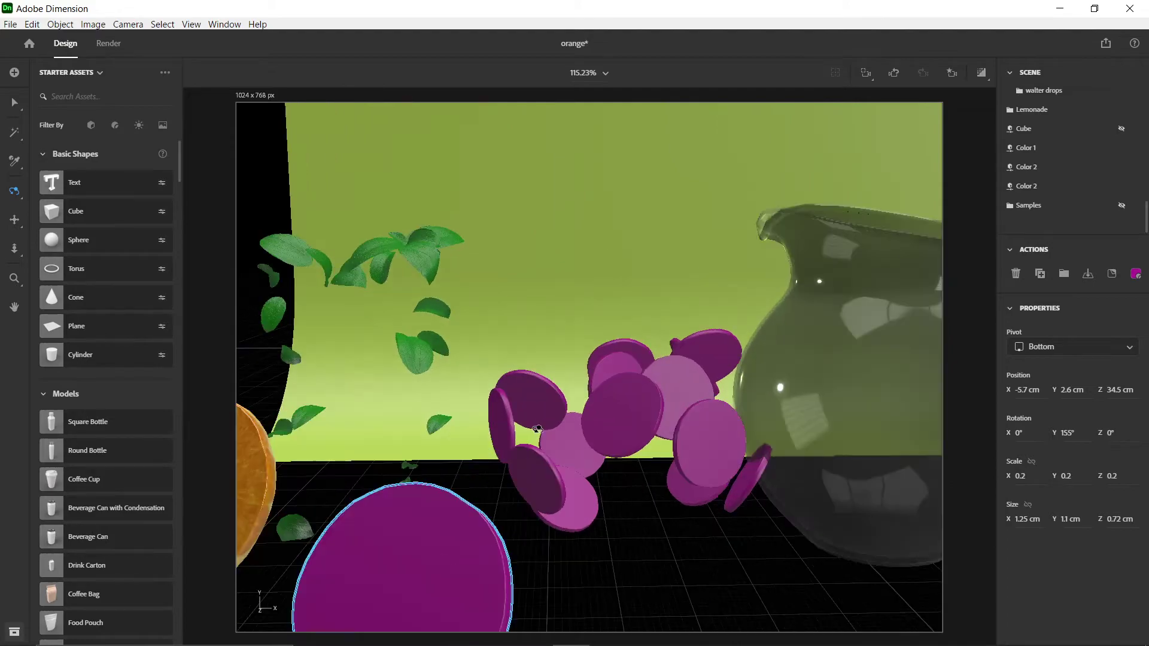
scroll(552, 439, down, 4)
middle_drag(796, 453, 759, 452)
middle_drag(509, 444, 708, 364)
scroll(691, 402, up, 4)
middle_drag(769, 416, 740, 417)
scroll(740, 417, down, 10)
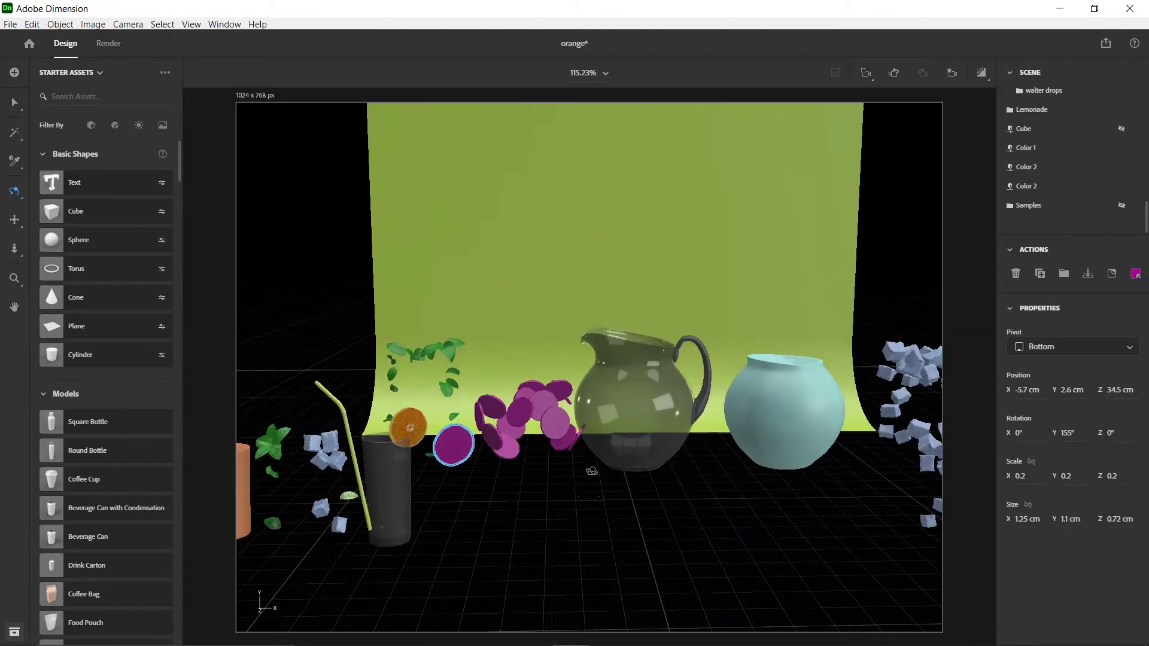
scroll(592, 471, up, 3)
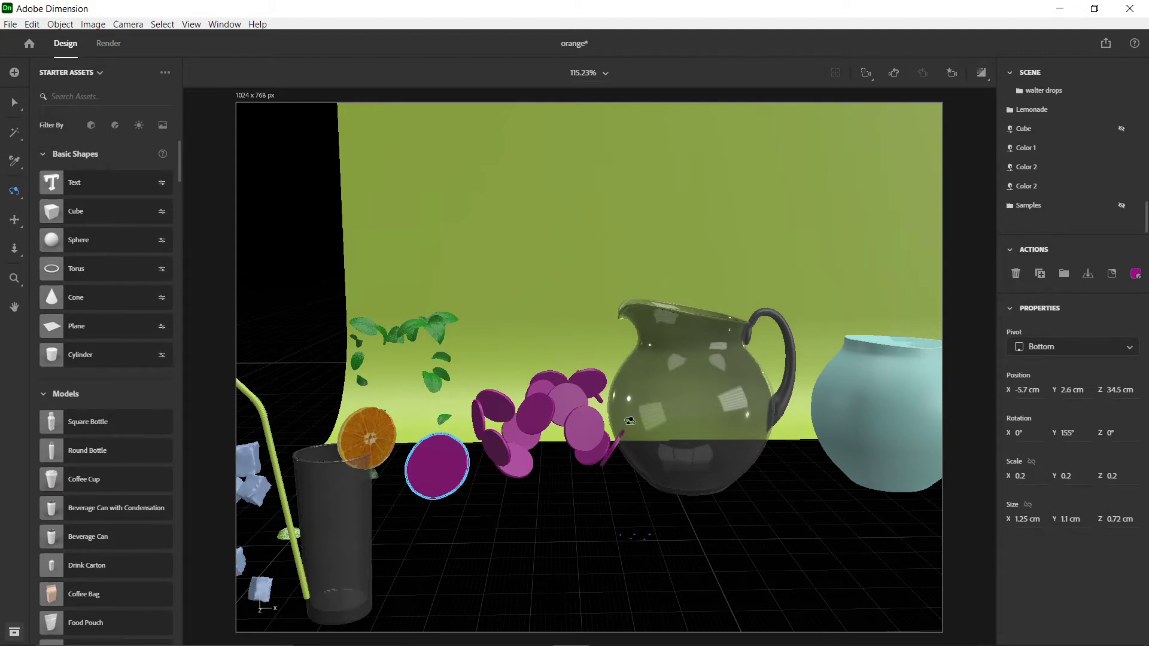
drag(368, 454, 620, 480)
scroll(647, 492, up, 4)
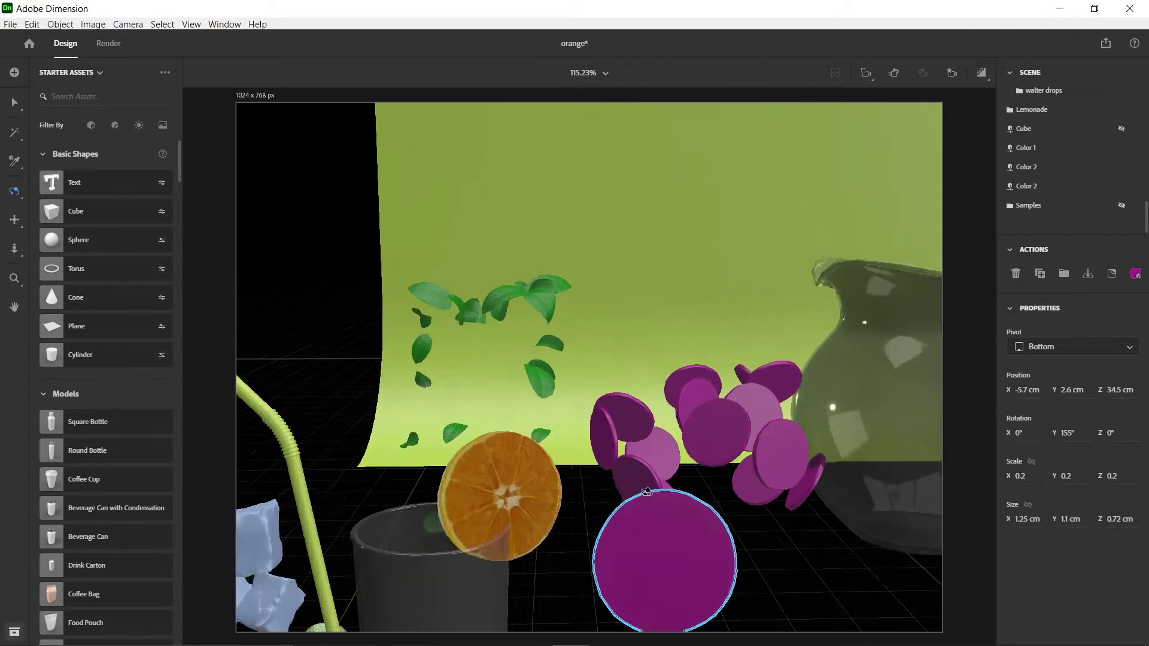
scroll(647, 492, down, 2)
middle_drag(649, 492, 566, 398)
scroll(566, 398, up, 2)
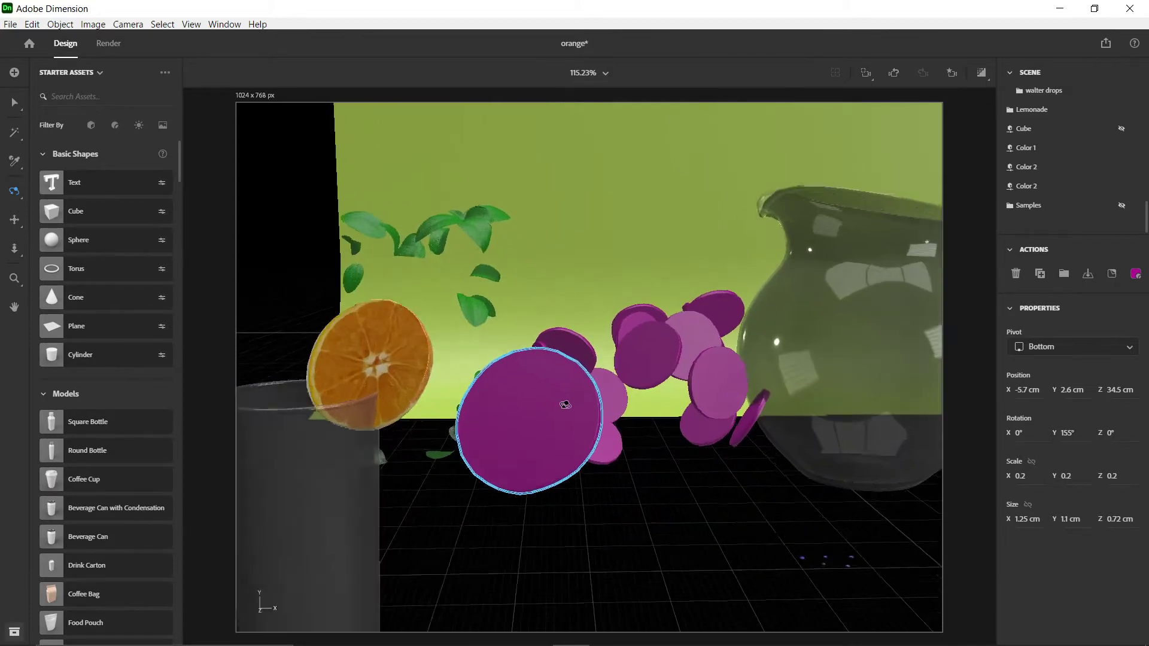
scroll(566, 400, down, 1)
scroll(566, 403, up, 4)
scroll(566, 405, down, 4)
scroll(599, 419, up, 1)
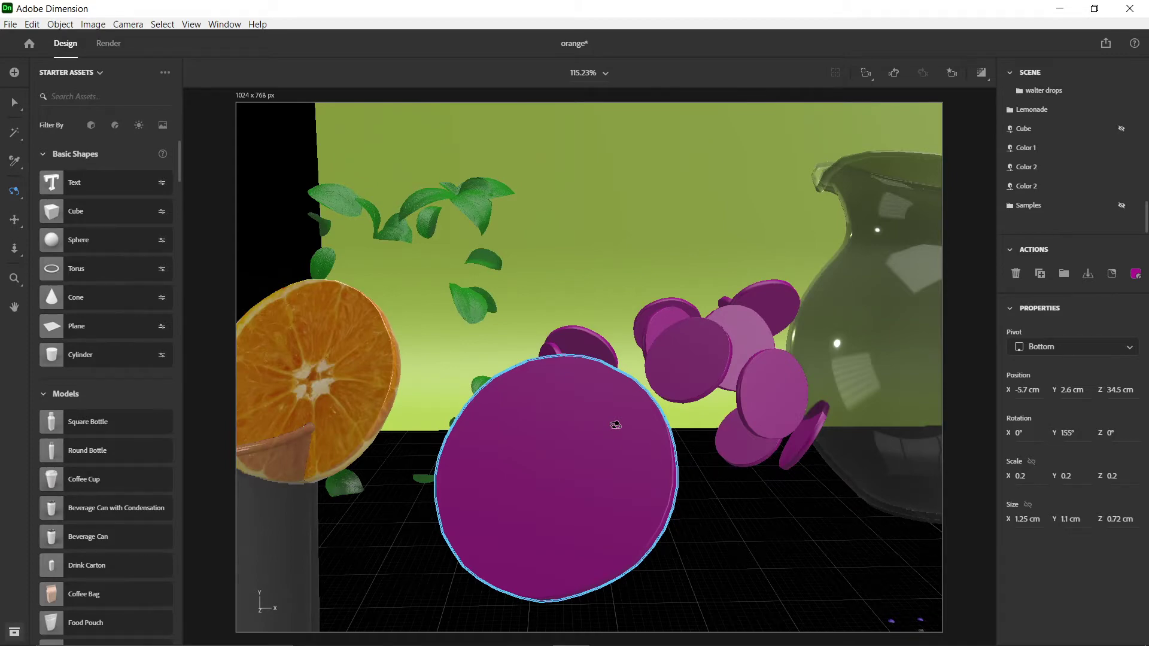
key(alt+Tab)
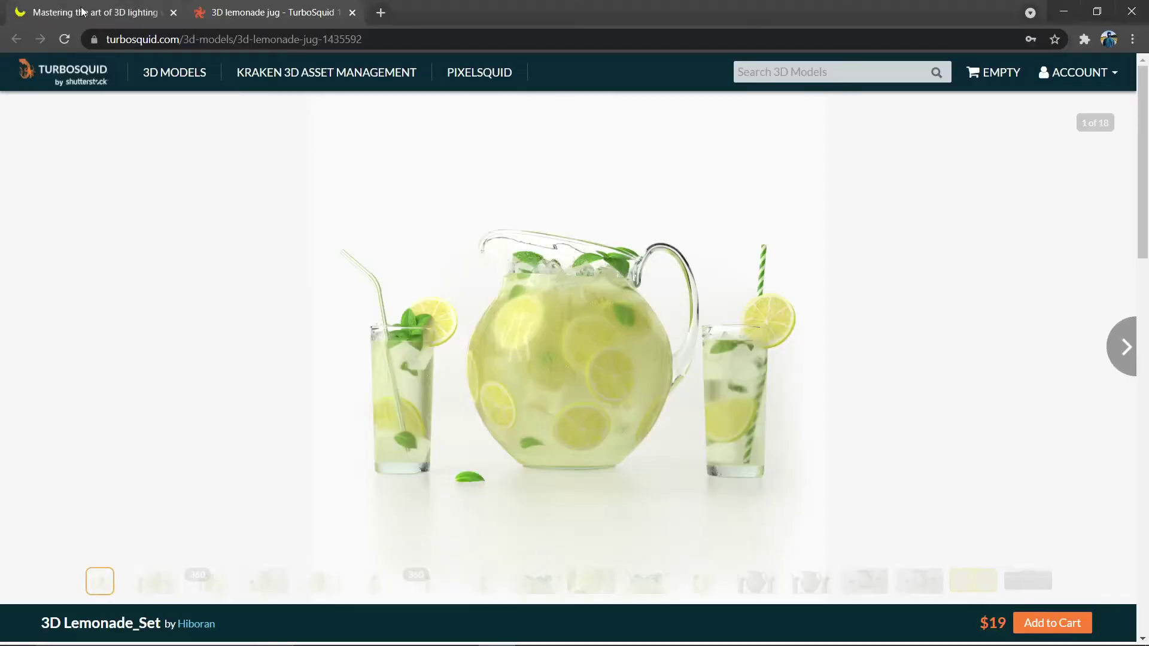
- Open the vanschneider 3D lighting article and read down through the three-point lighting section
click(82, 11)
scroll(845, 362, down, 1)
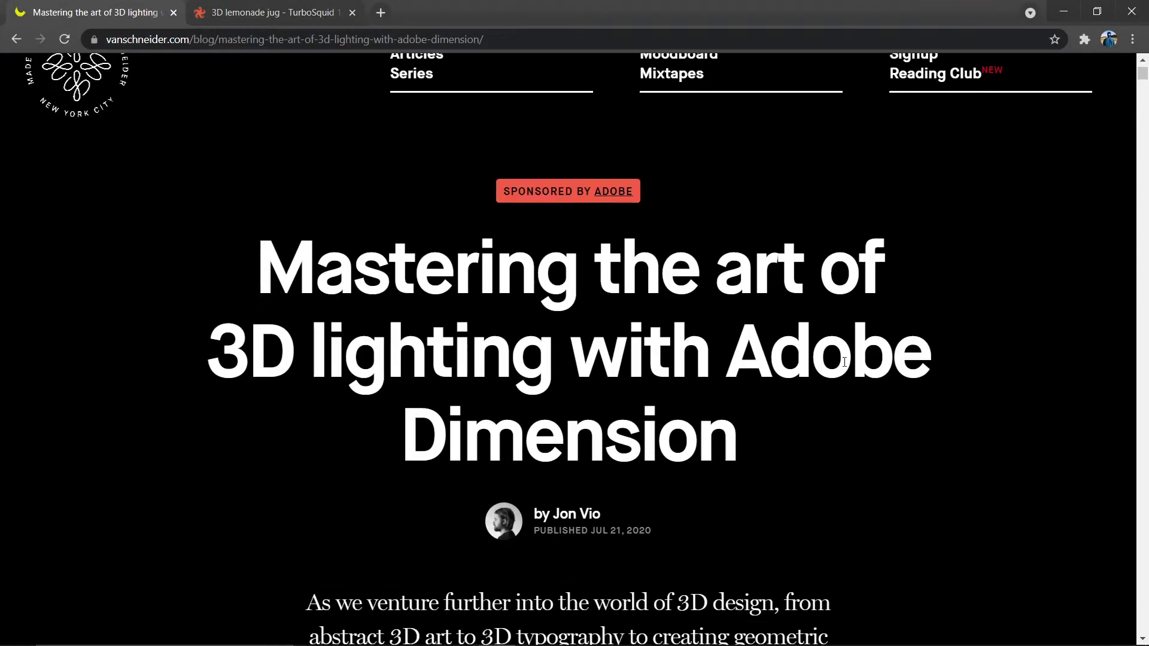
scroll(845, 362, up, 1)
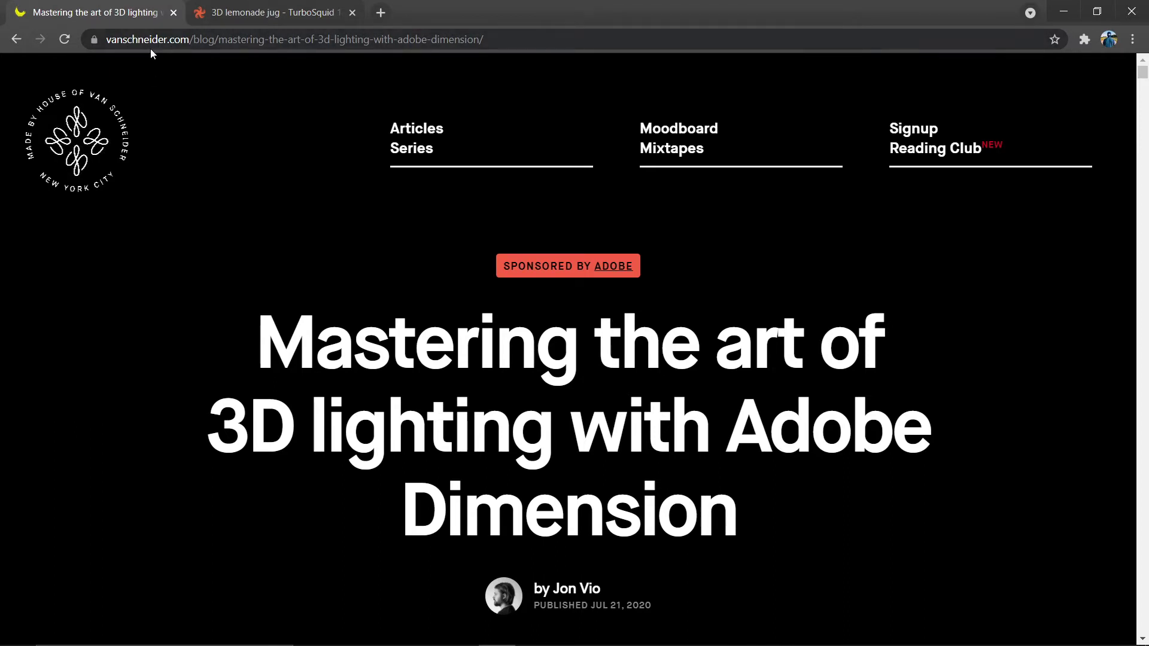
scroll(763, 381, down, 2)
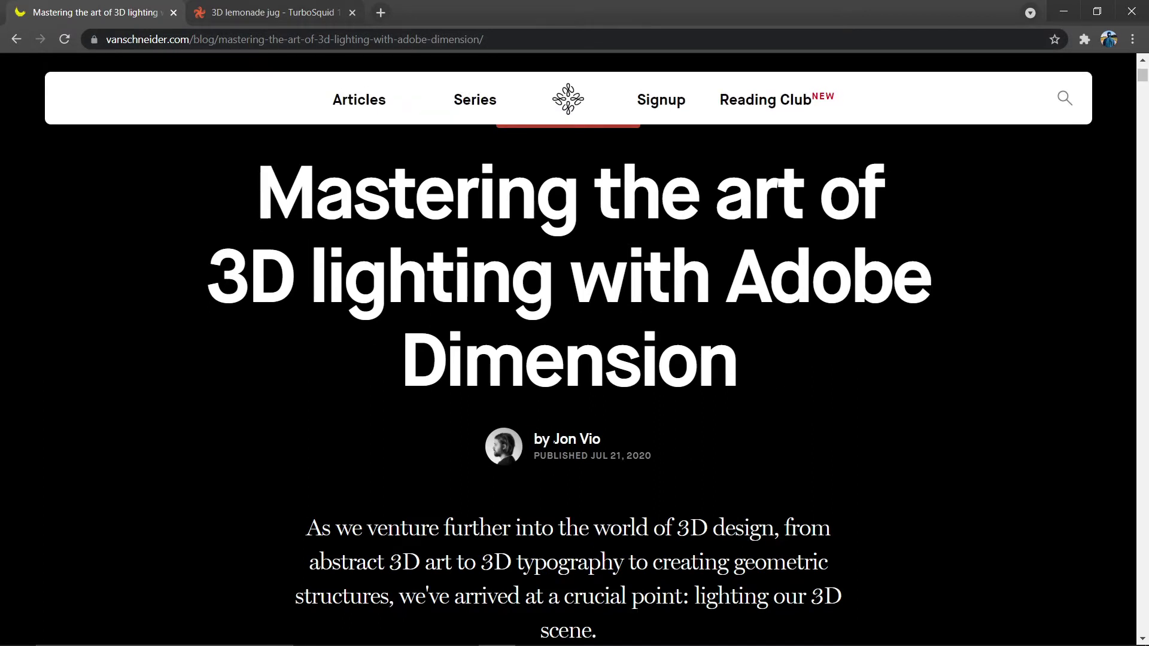
scroll(749, 454, up, 3)
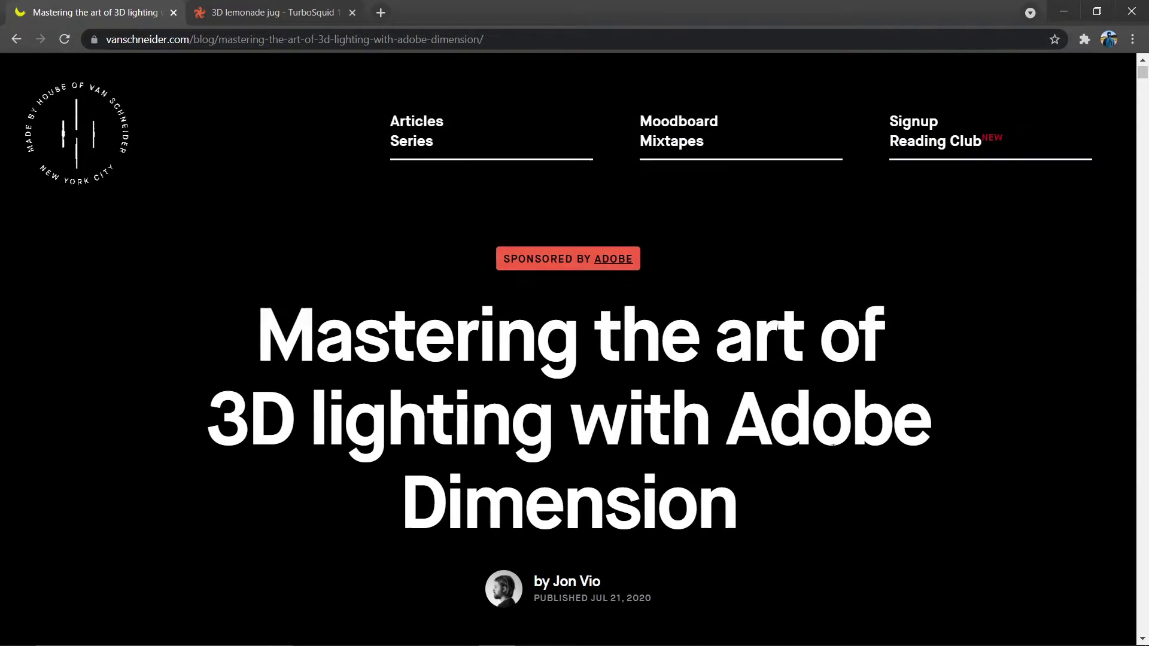
scroll(777, 465, down, 1)
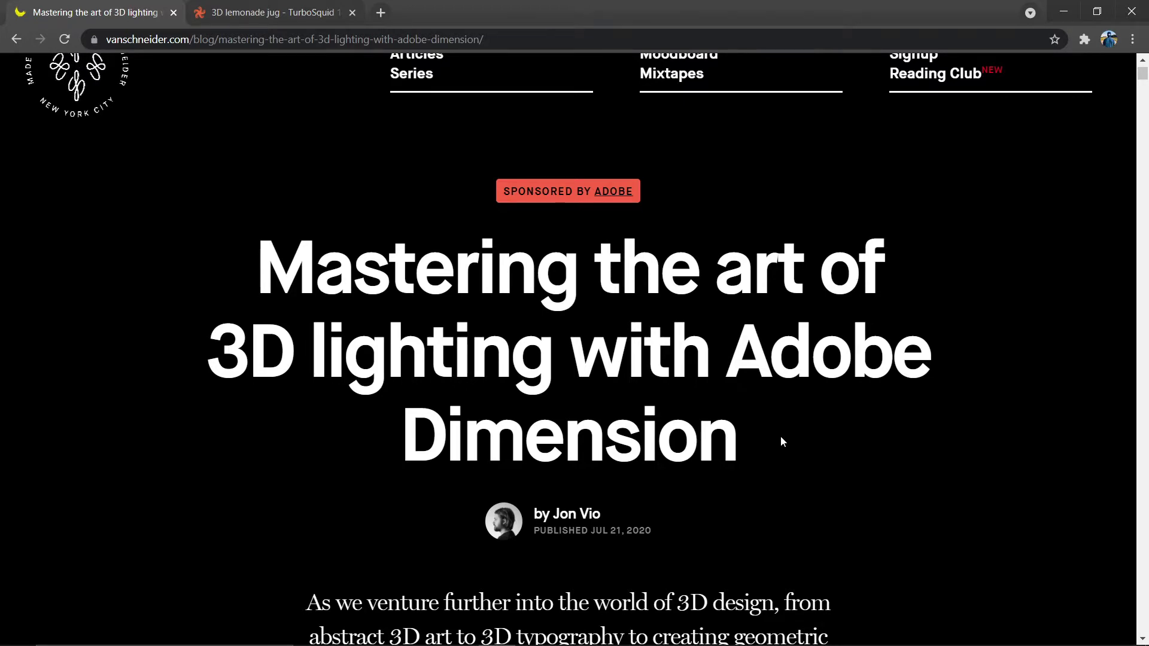
scroll(780, 441, down, 10)
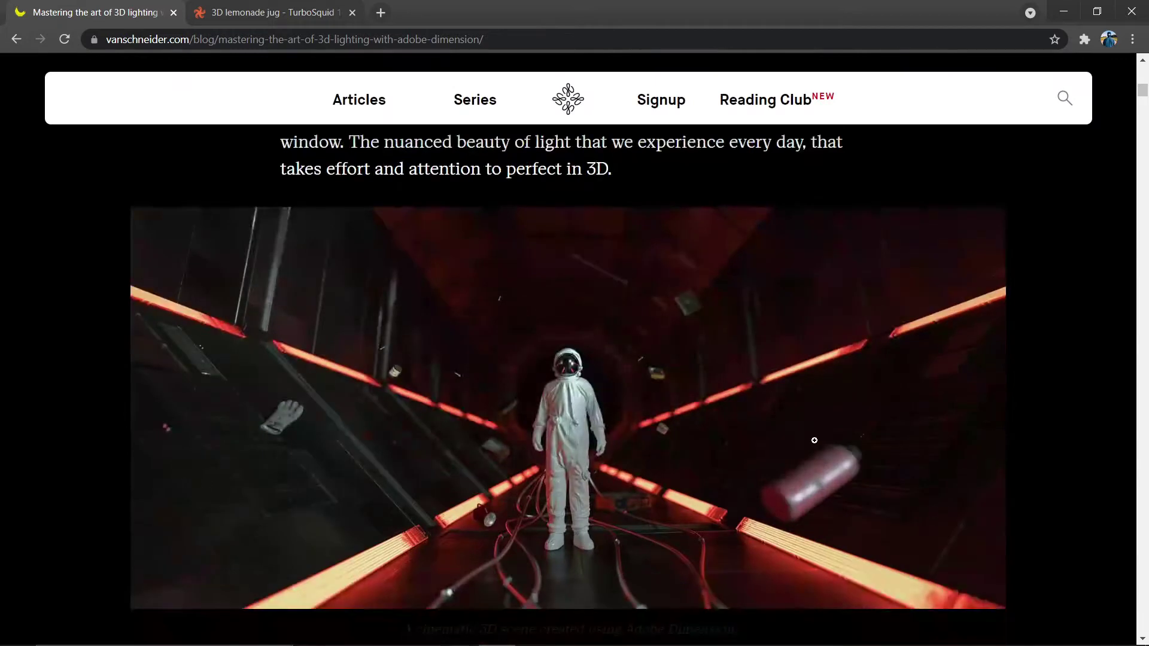
scroll(804, 422, down, 1)
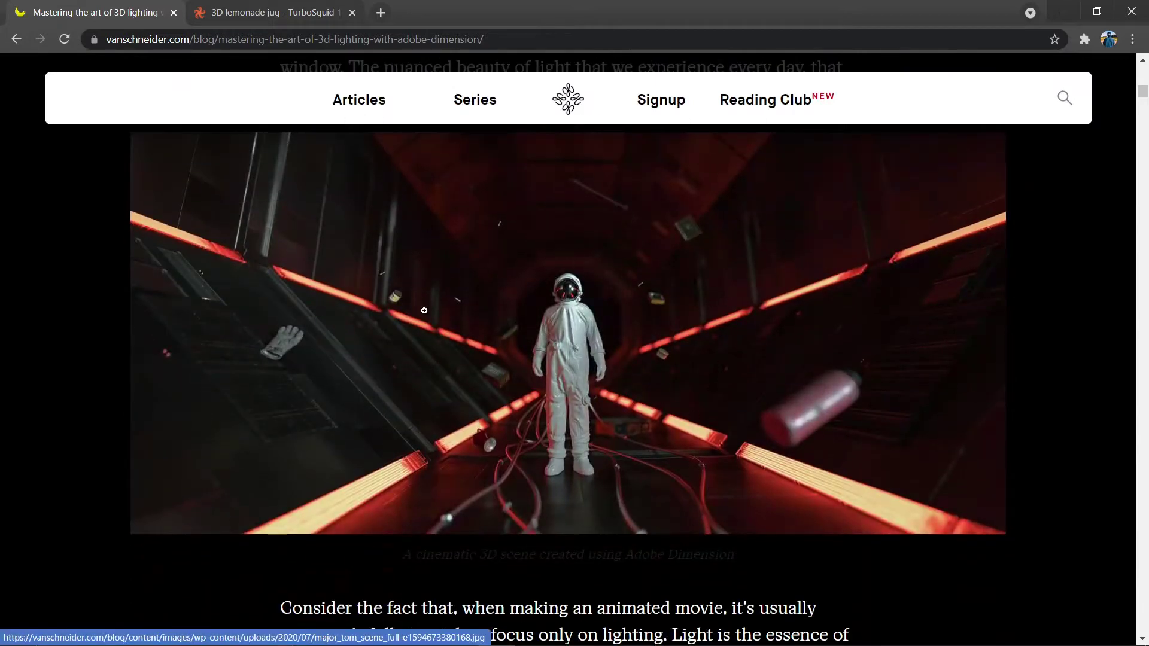
scroll(722, 406, up, 1)
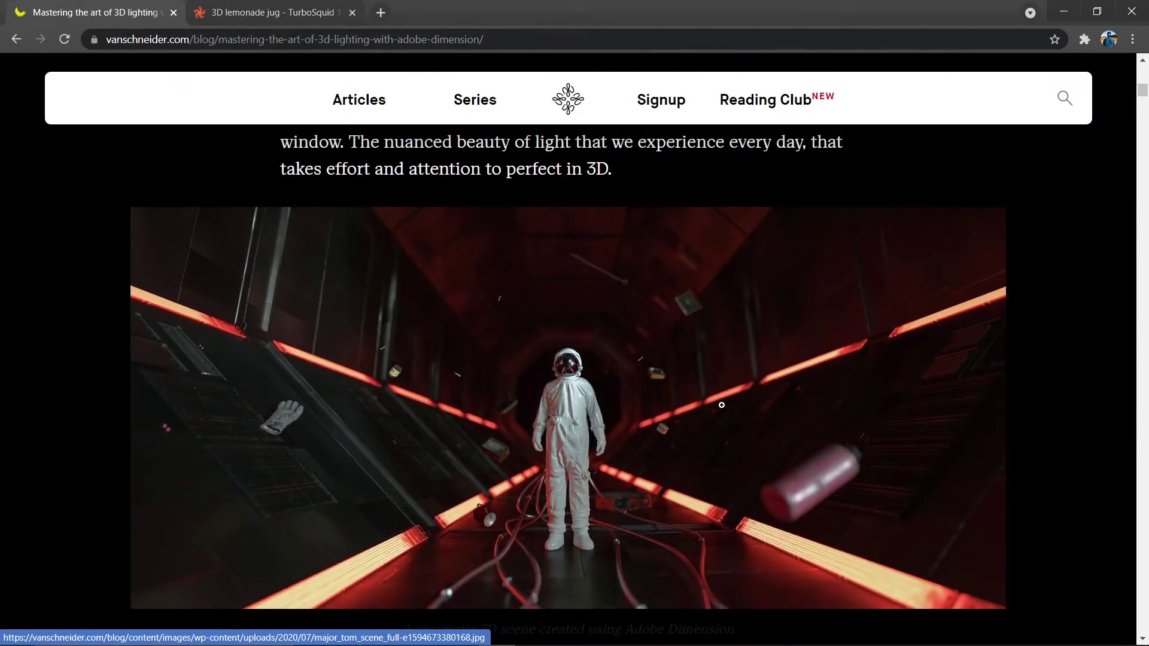
scroll(857, 445, down, 12)
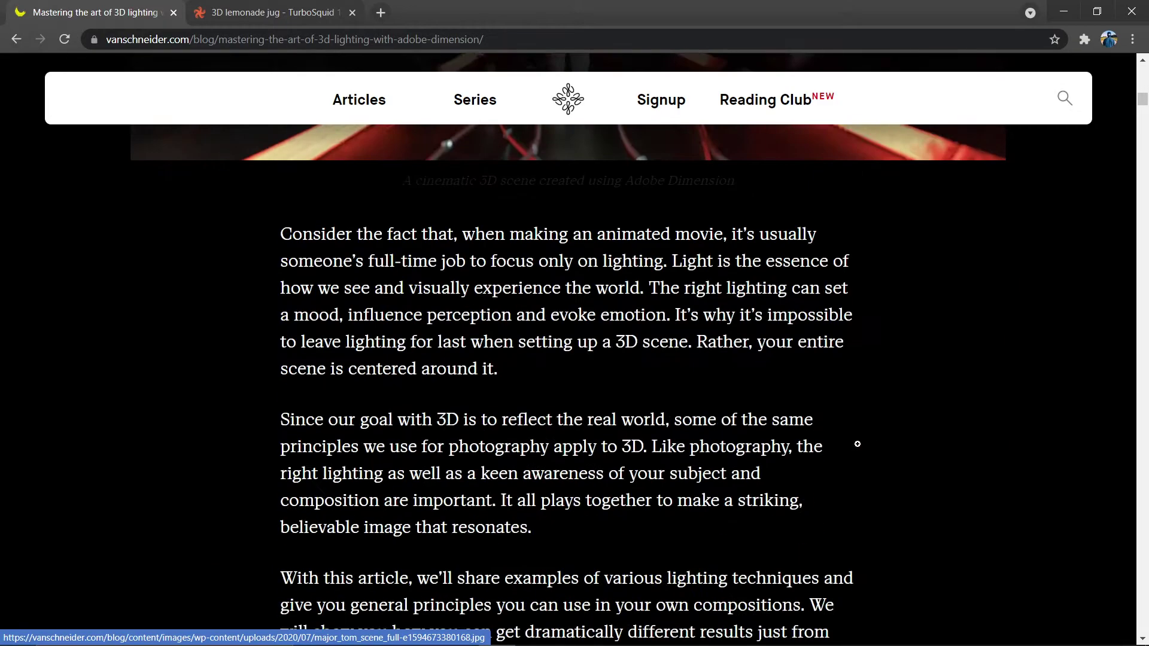
scroll(831, 441, down, 8)
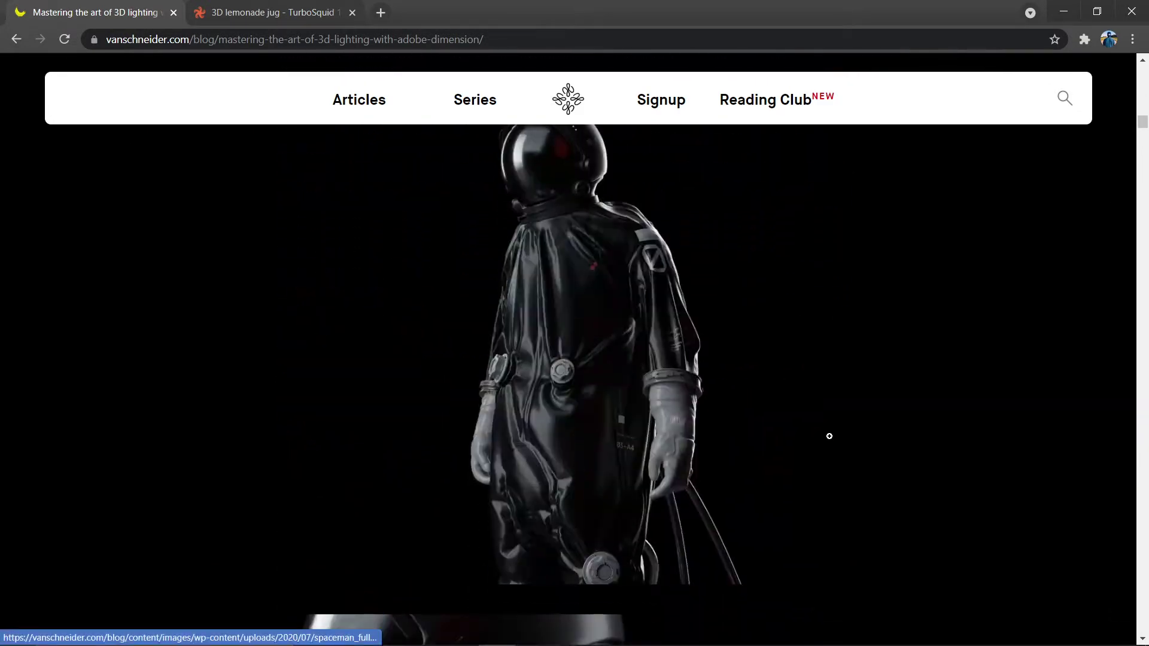
scroll(830, 437, up, 4)
scroll(830, 437, down, 2)
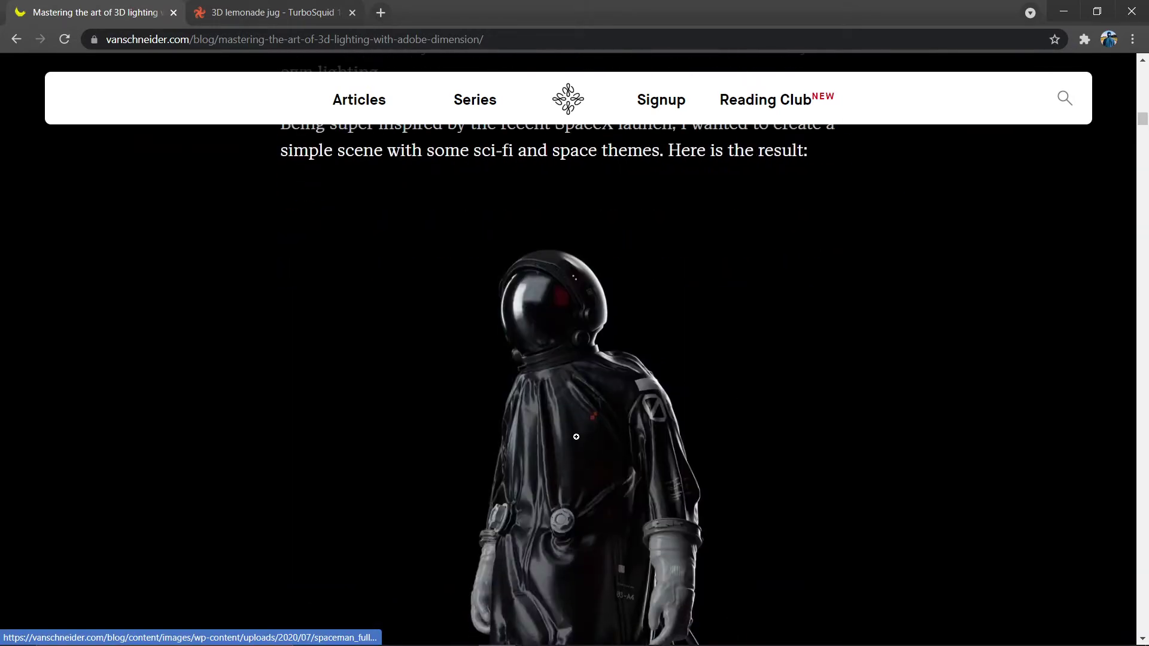
scroll(576, 437, down, 10)
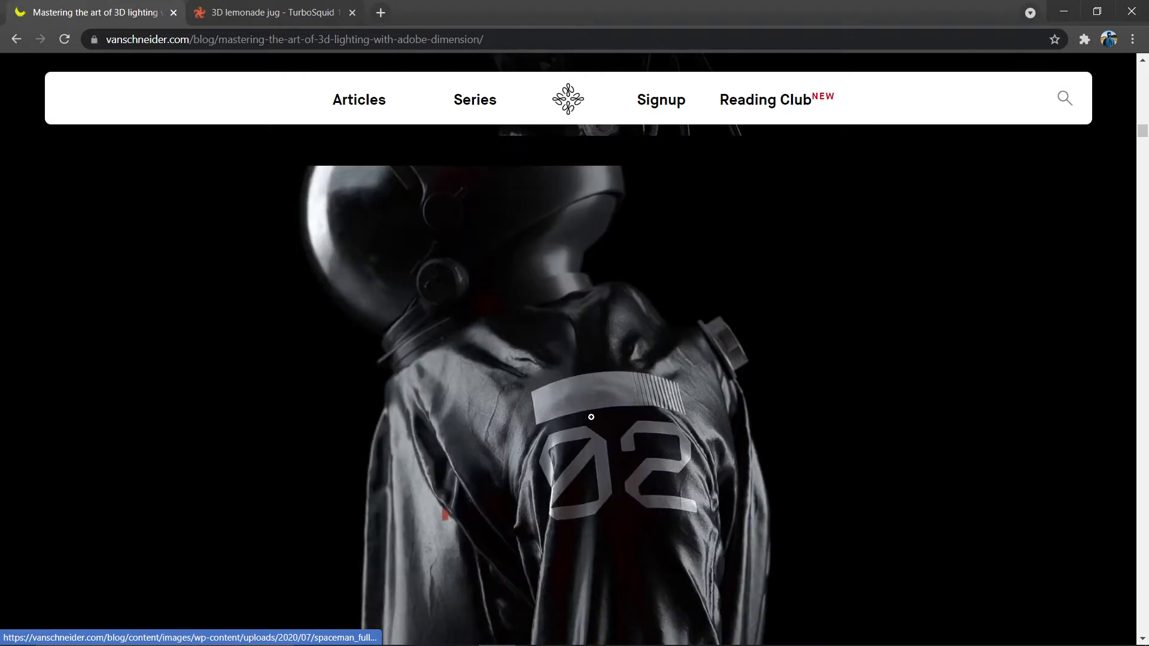
scroll(616, 409, down, 15)
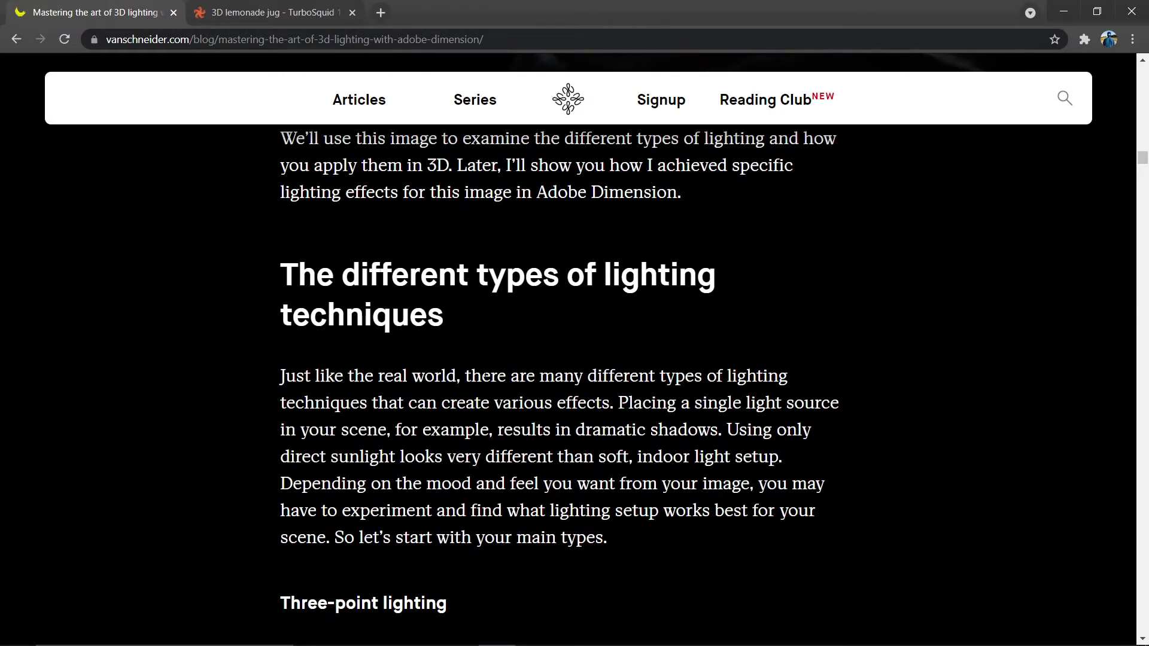
scroll(559, 395, down, 7)
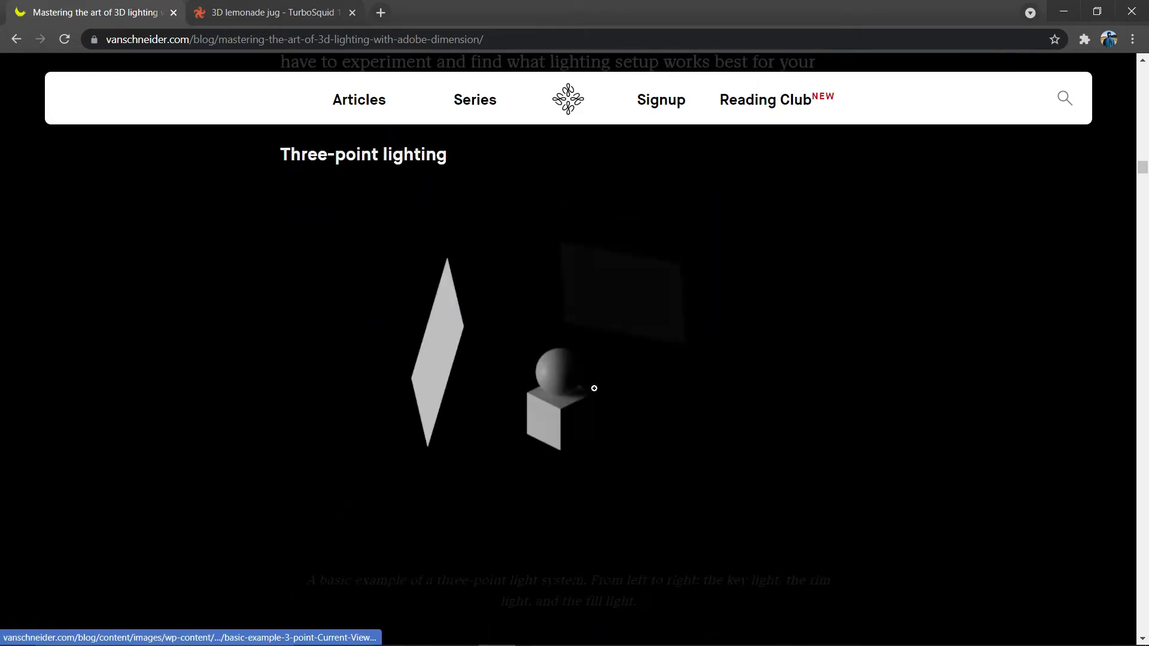
scroll(569, 310, down, 20)
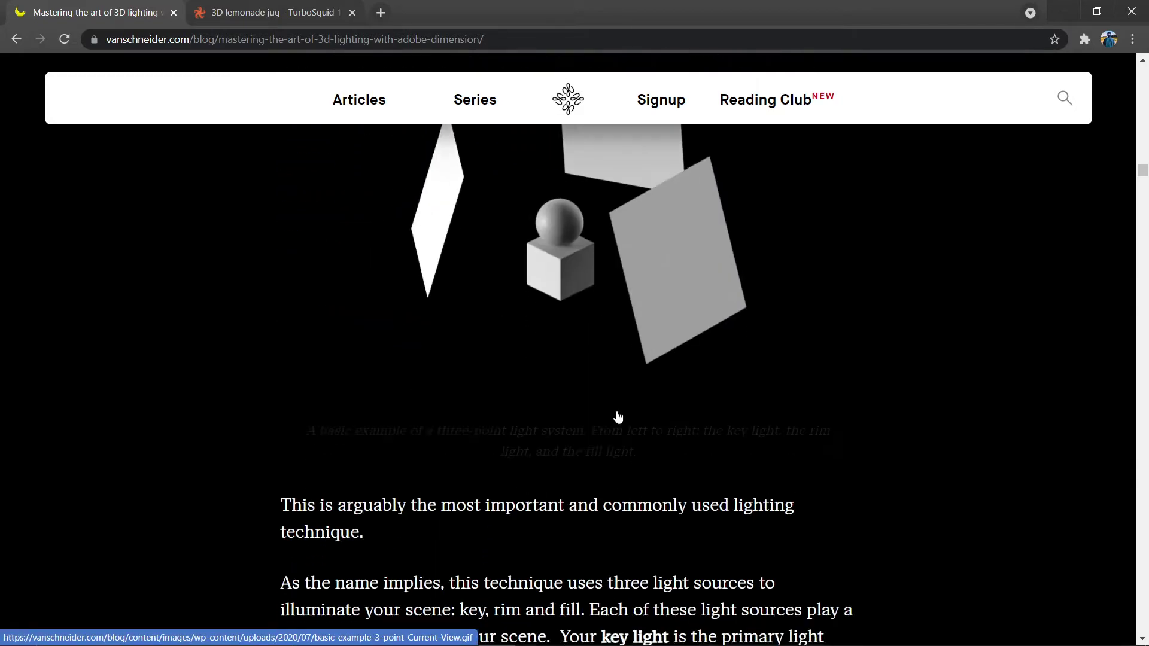
scroll(566, 395, down, 12)
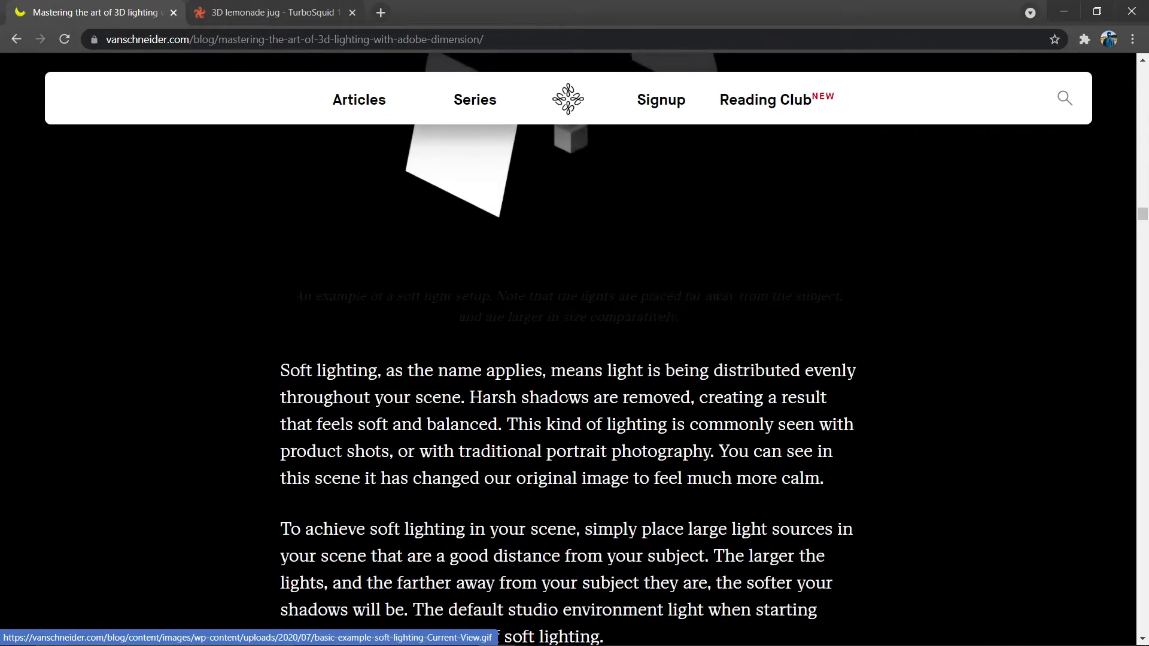
- Scroll back to the top of the article and return to Adobe Dimension
scroll(566, 395, up, 7)
scroll(569, 360, up, 15)
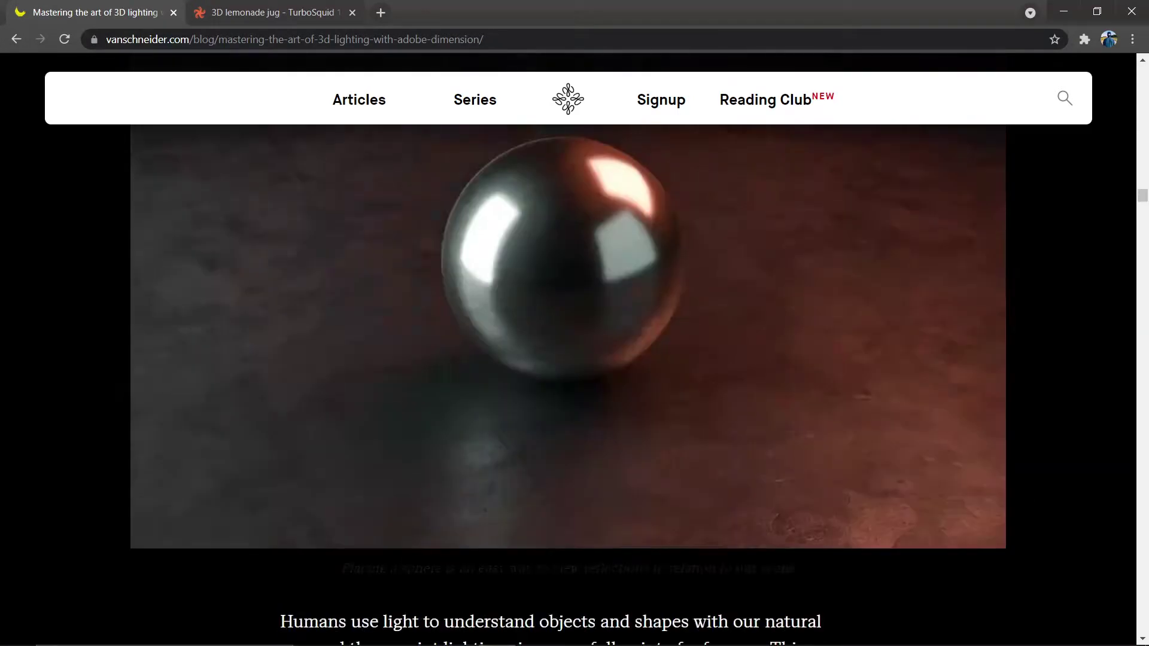
scroll(254, 148, up, 8)
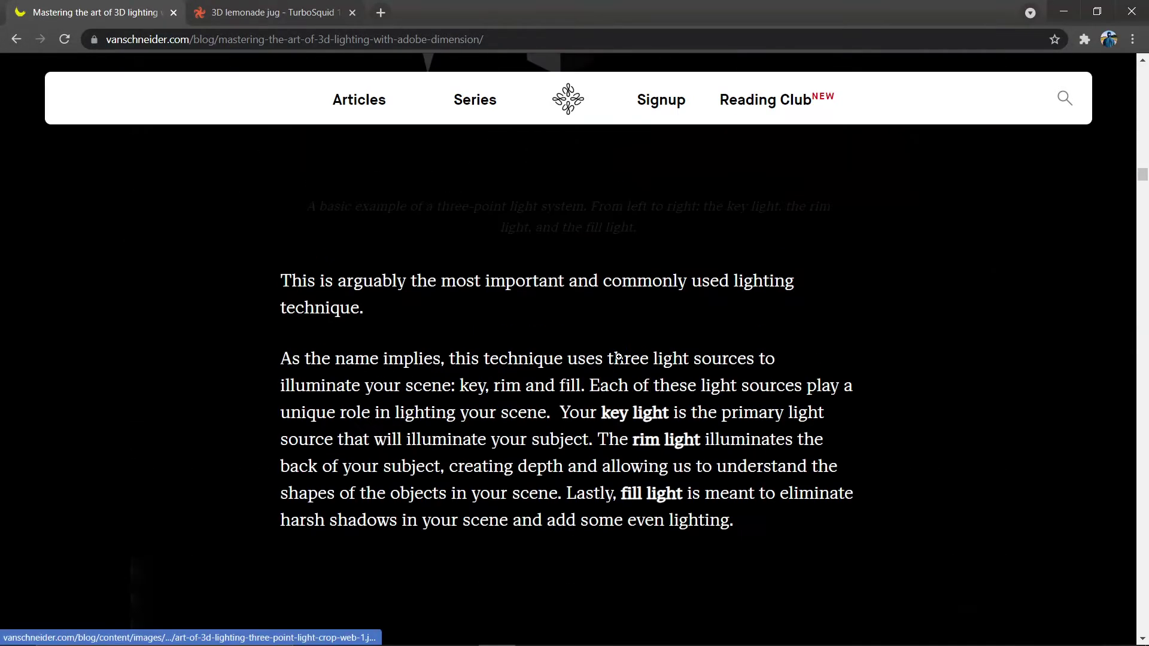
scroll(598, 357, up, 20)
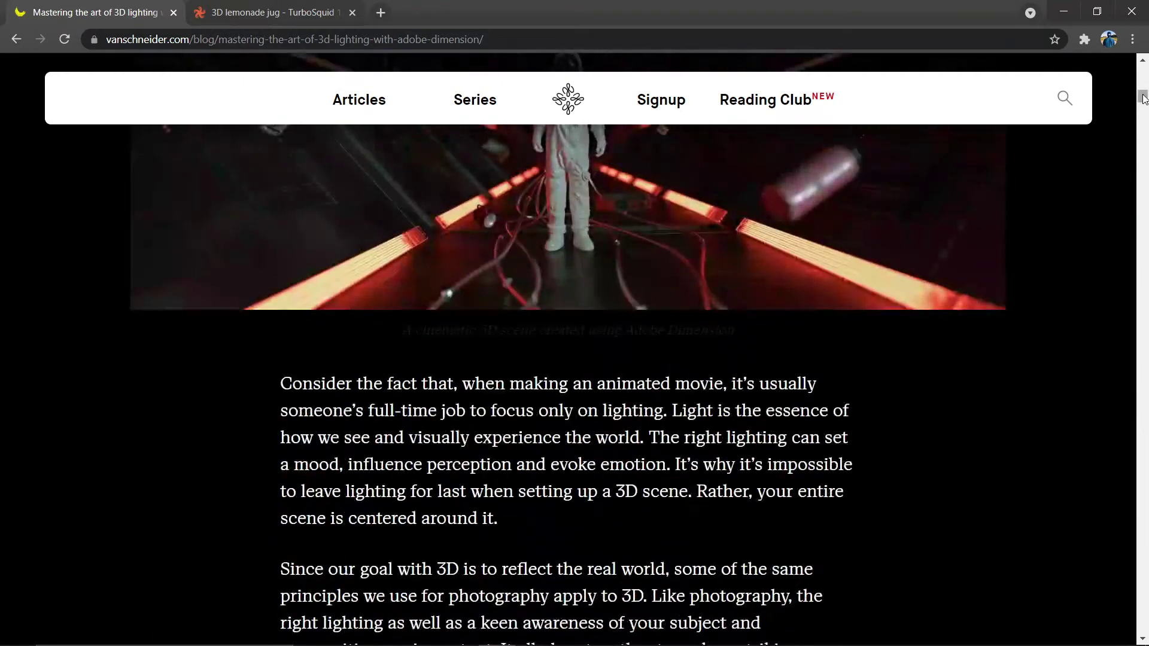
drag(1144, 97, 1143, 69)
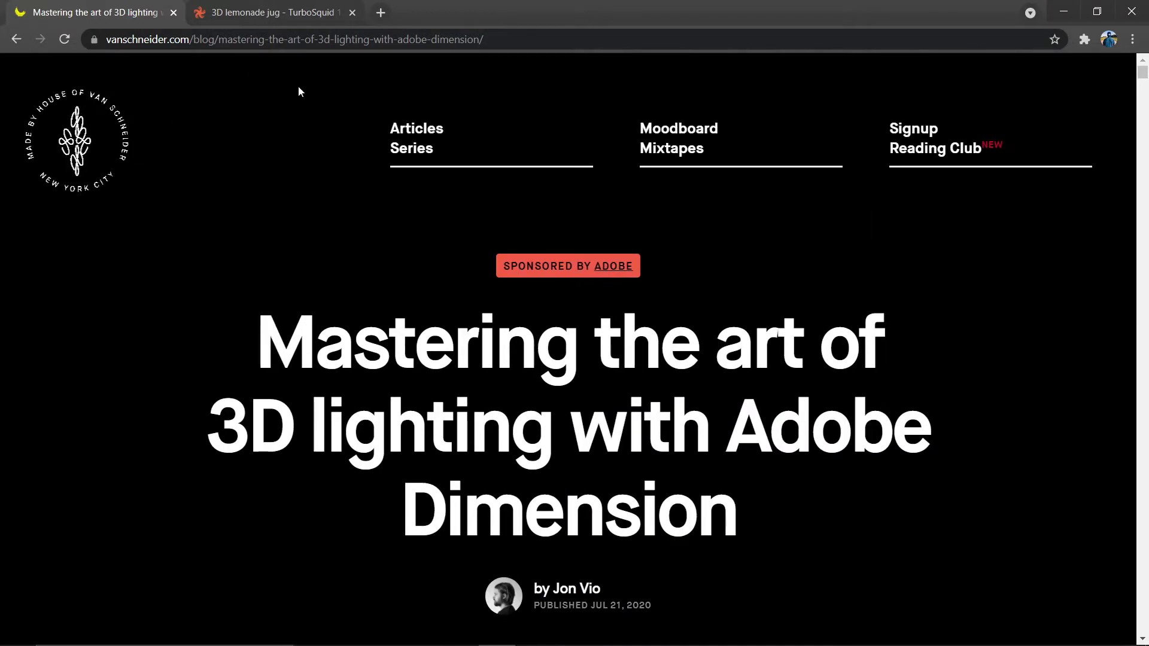
scroll(533, 346, down, 3)
scroll(533, 346, up, 3)
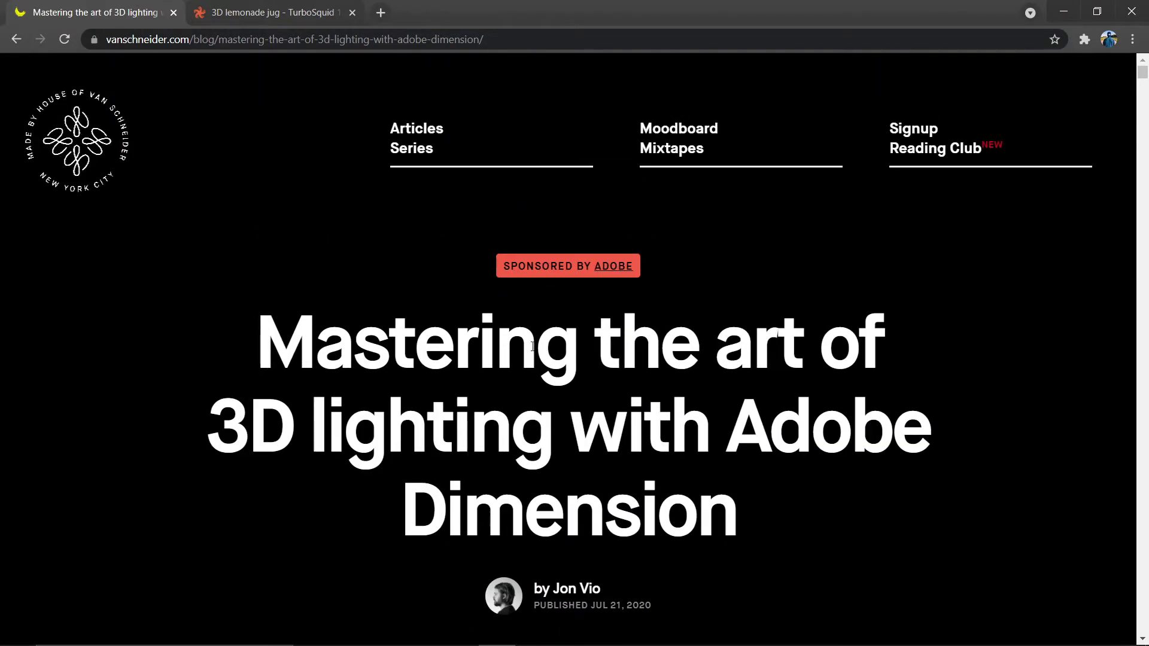
key(alt+Tab)
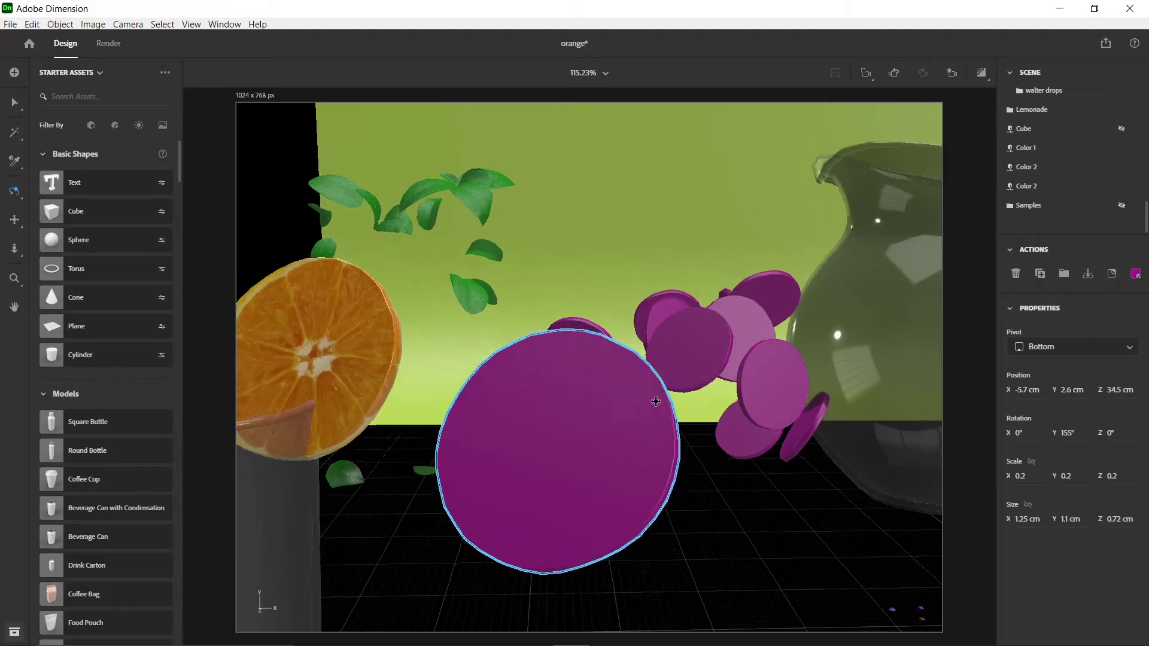
- Orbit and zoom in on the orange slice perched on the glass rim and select it
drag(656, 402, 569, 358)
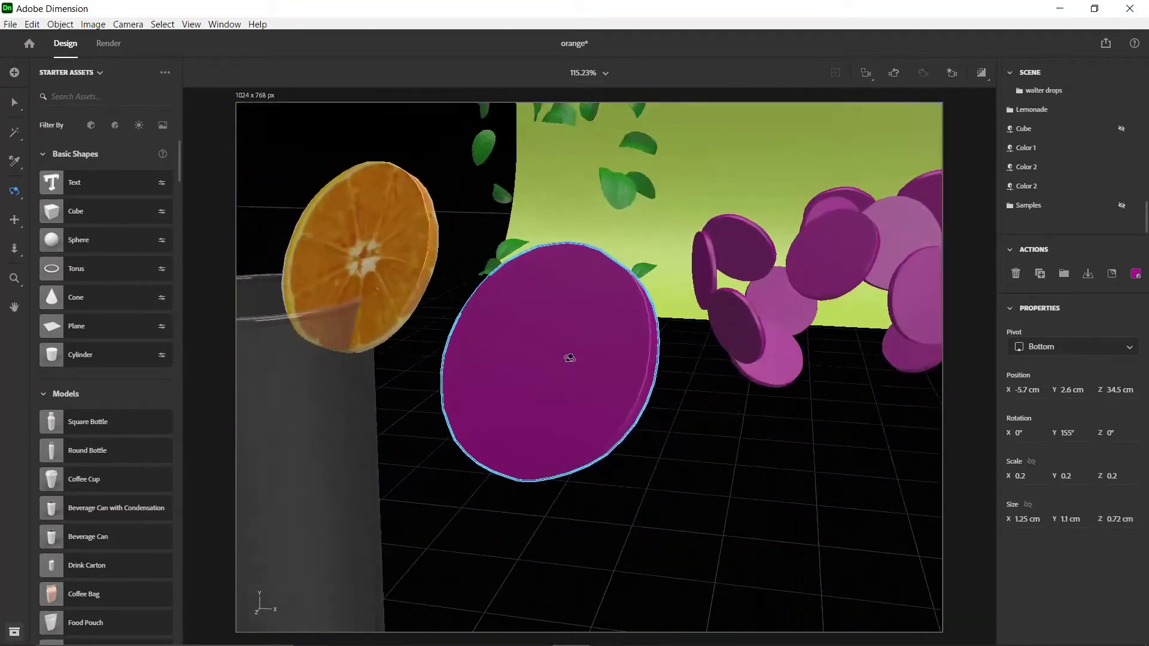
drag(402, 282, 556, 303)
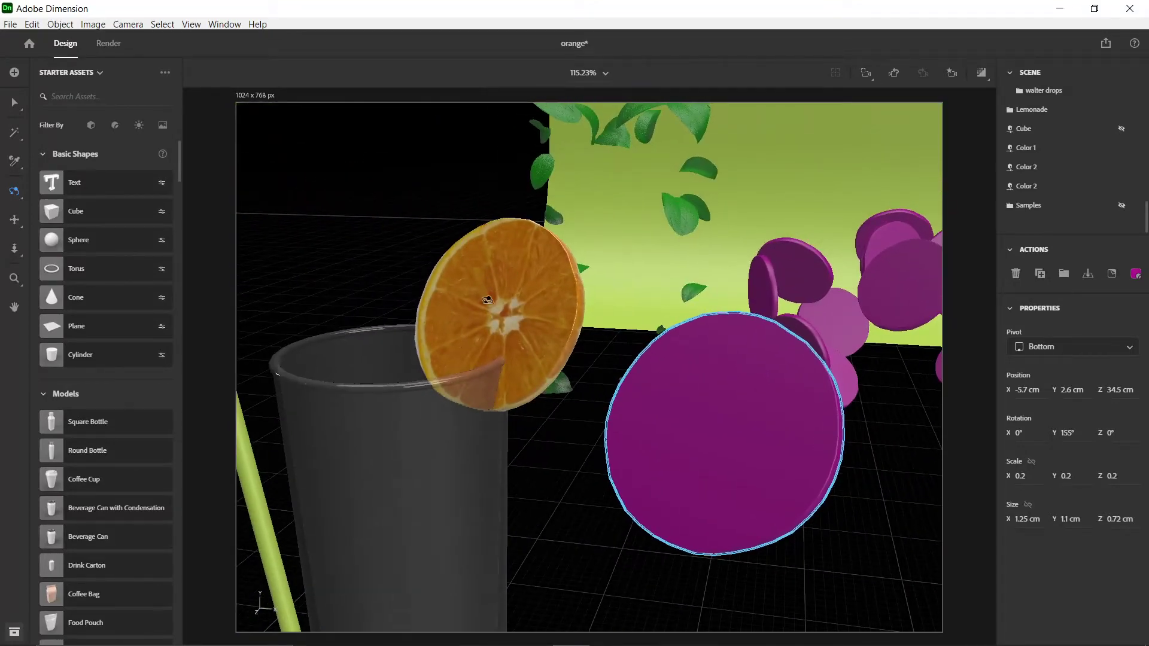
scroll(499, 307, up, 5)
middle_drag(492, 308, 643, 367)
scroll(643, 367, down, 4)
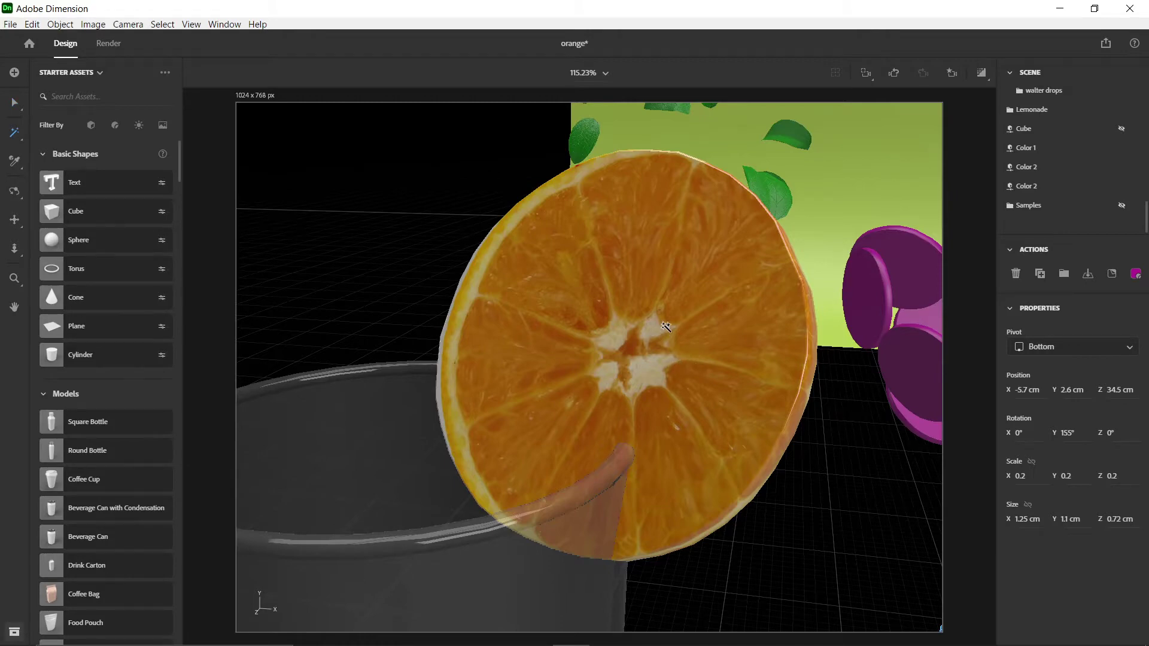
click(638, 311)
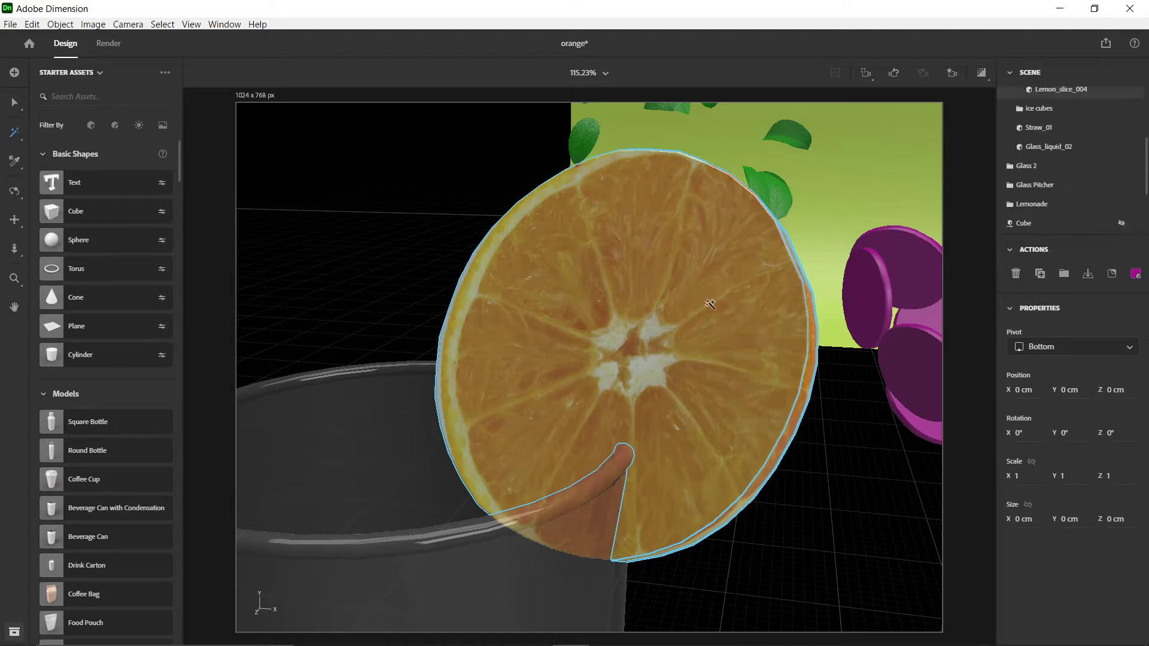
scroll(761, 394, down, 5)
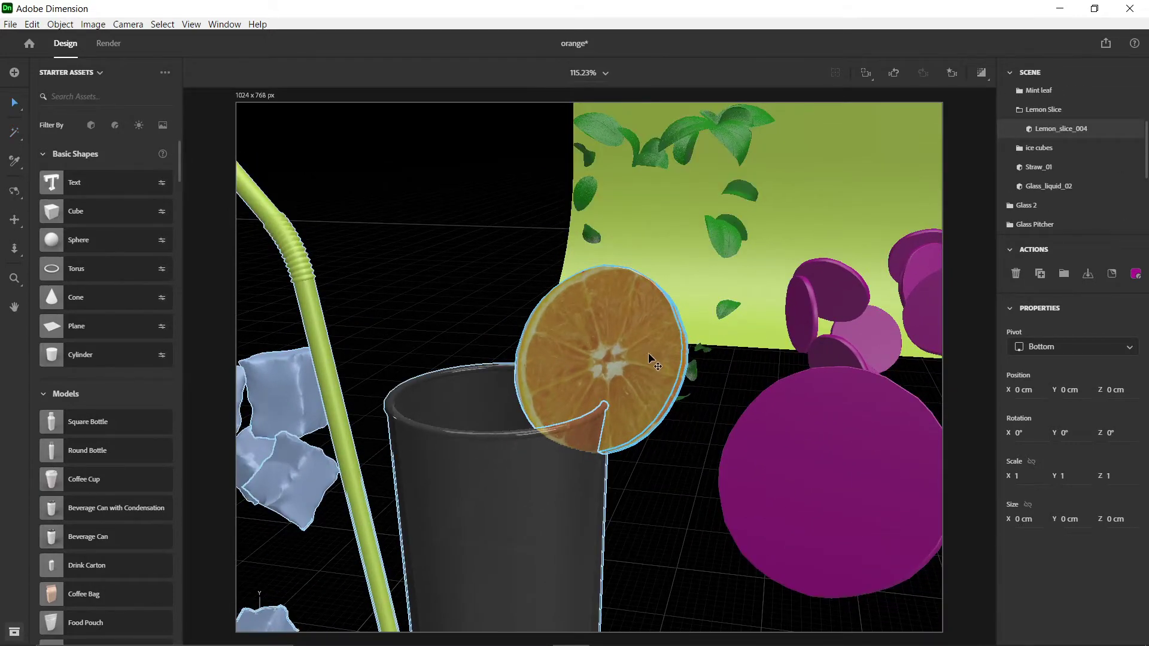
- Zoom out to show pitcher and glass, then select only the orange slice with the Magic Wand
click(816, 465)
middle_drag(816, 465, 557, 419)
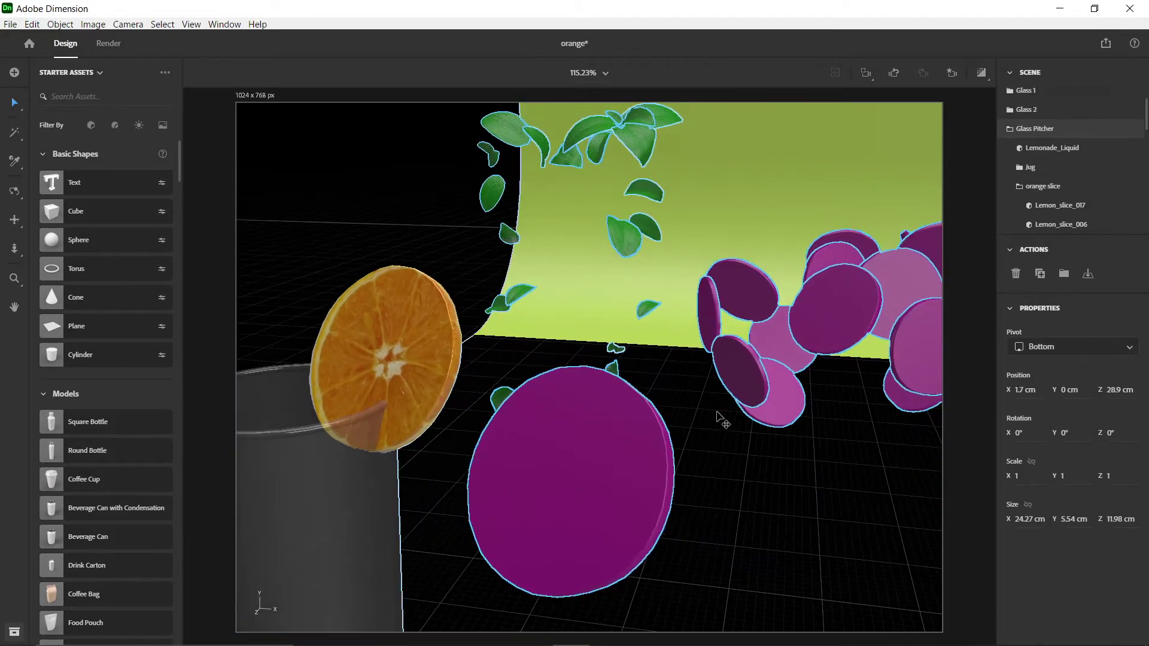
scroll(724, 410, down, 4)
middle_drag(728, 402, 574, 413)
scroll(678, 423, down, 5)
scroll(682, 431, down, 2)
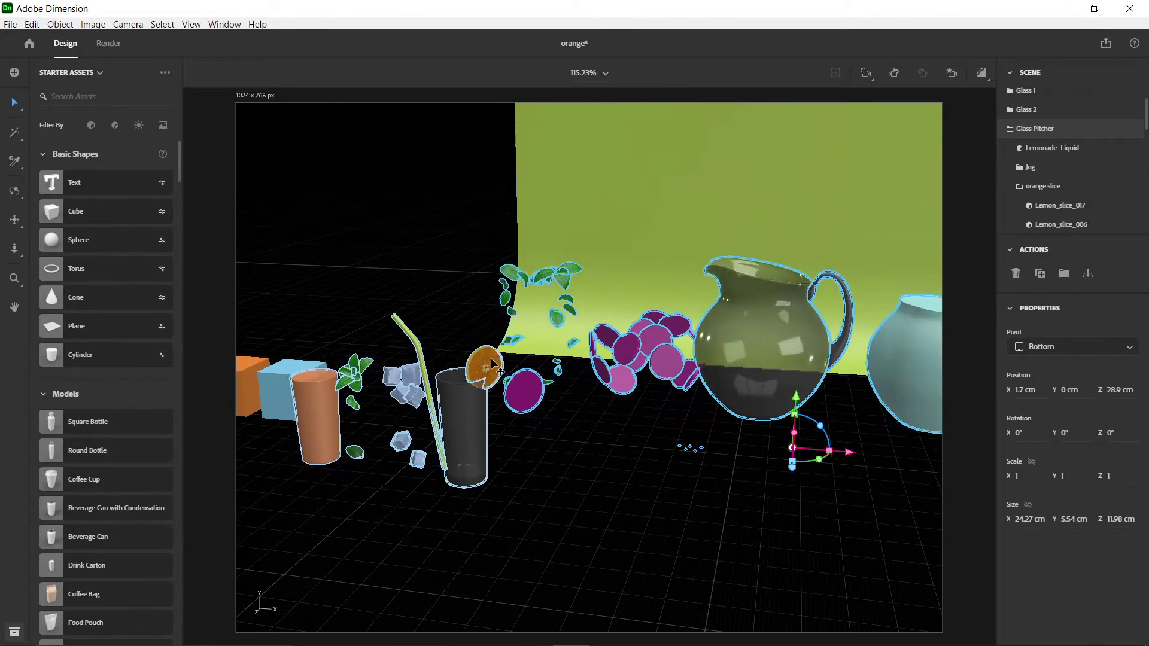
key(w)
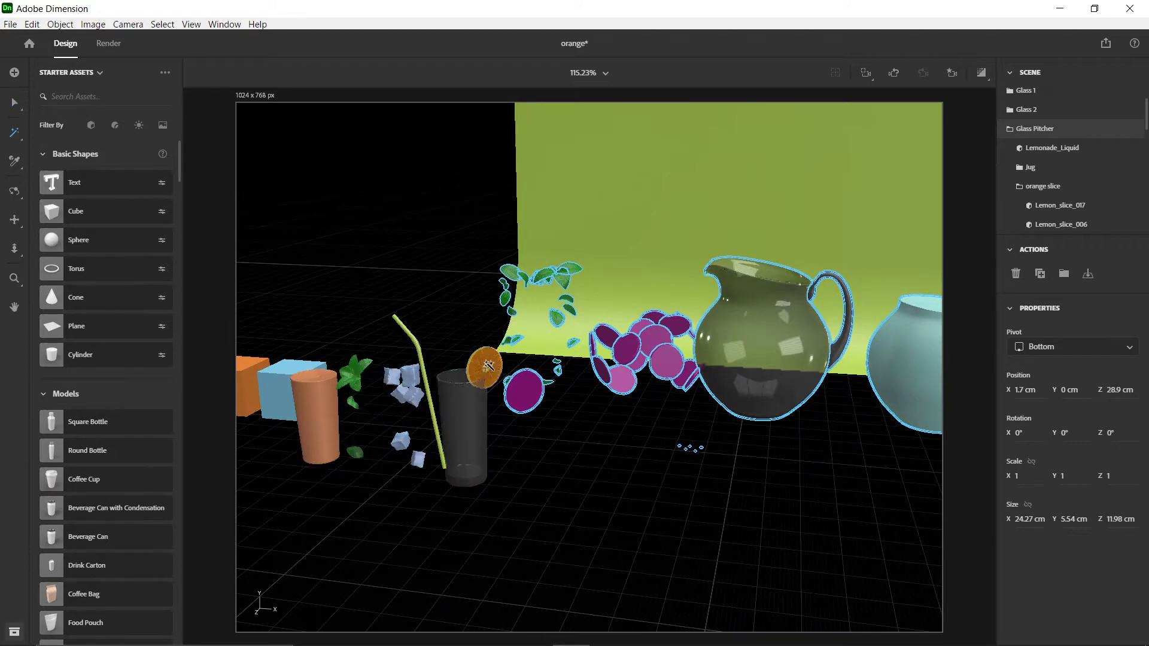
click(488, 366)
scroll(566, 431, up, 5)
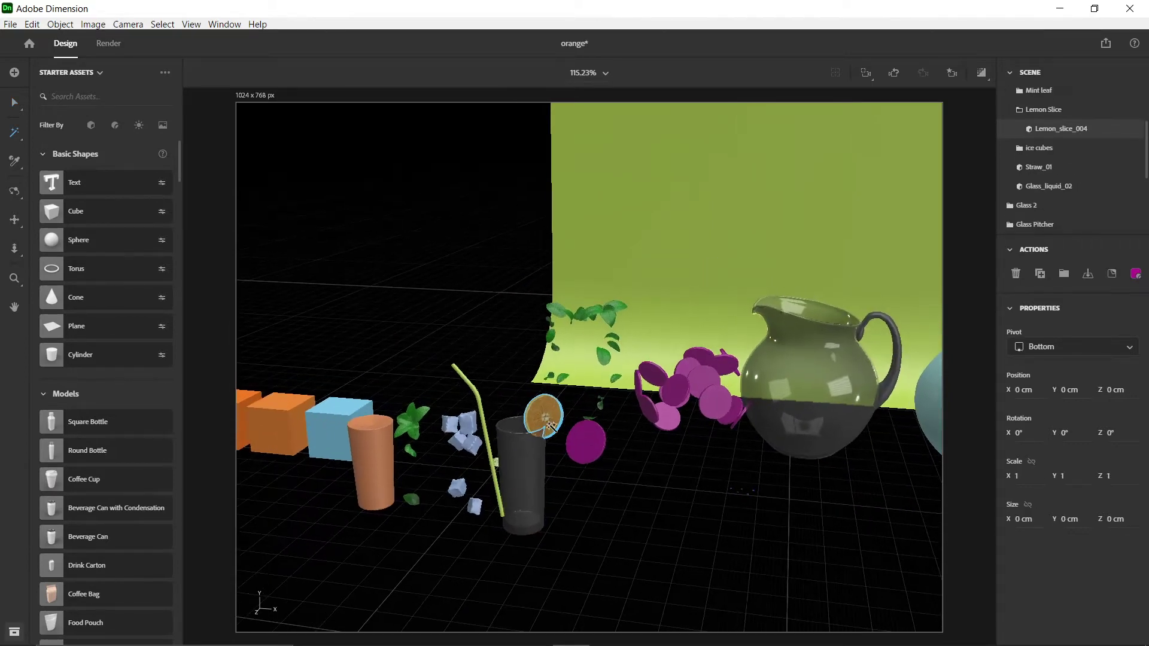
middle_drag(640, 475, 630, 422)
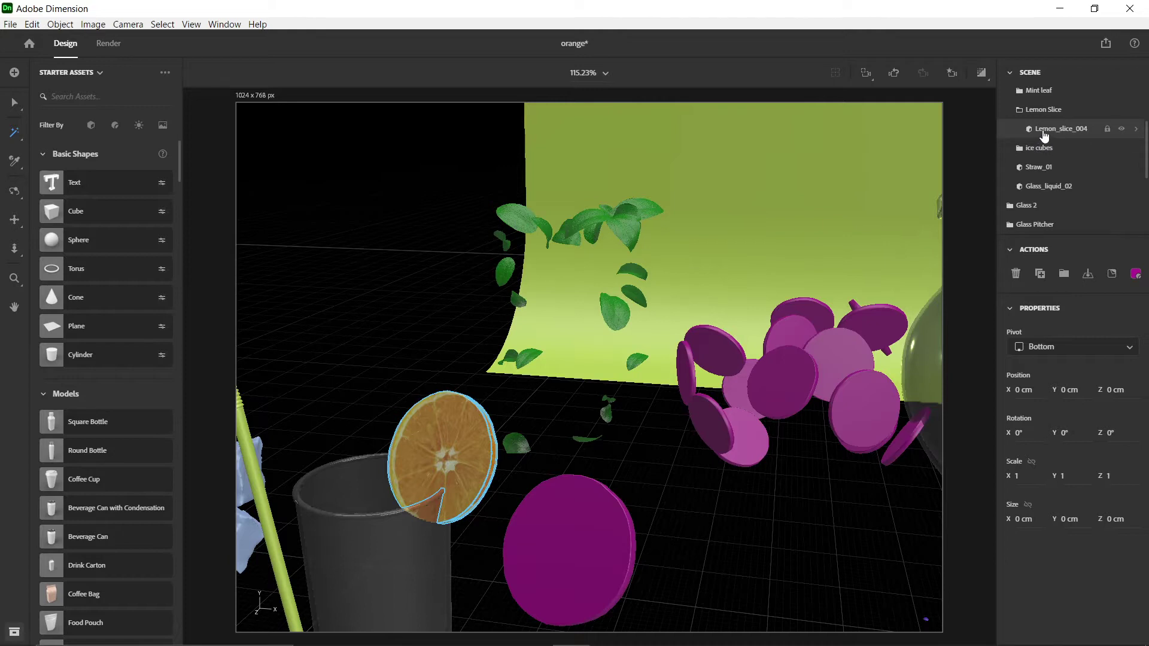
click(1137, 128)
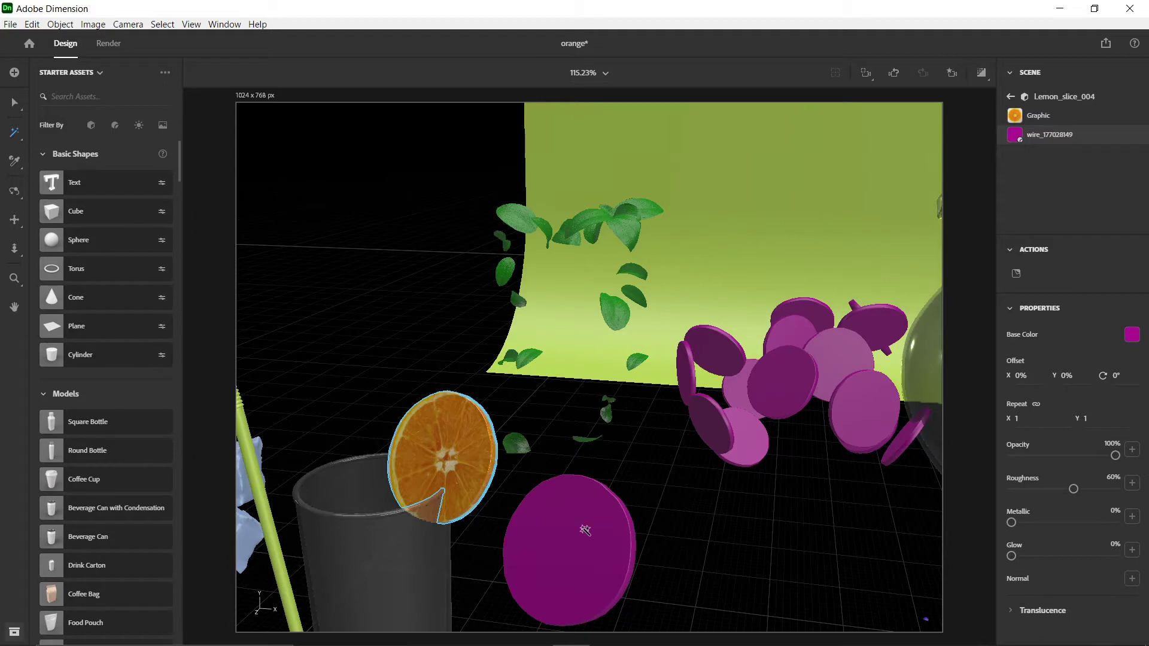
click(10, 24)
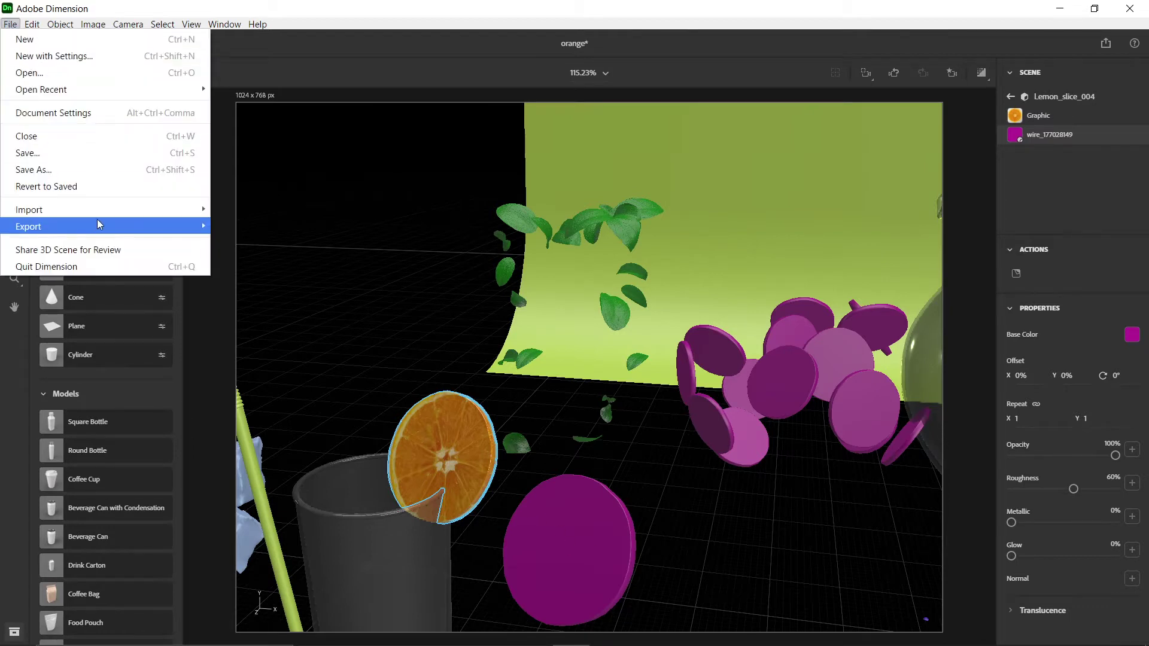
mouse_move(123, 214)
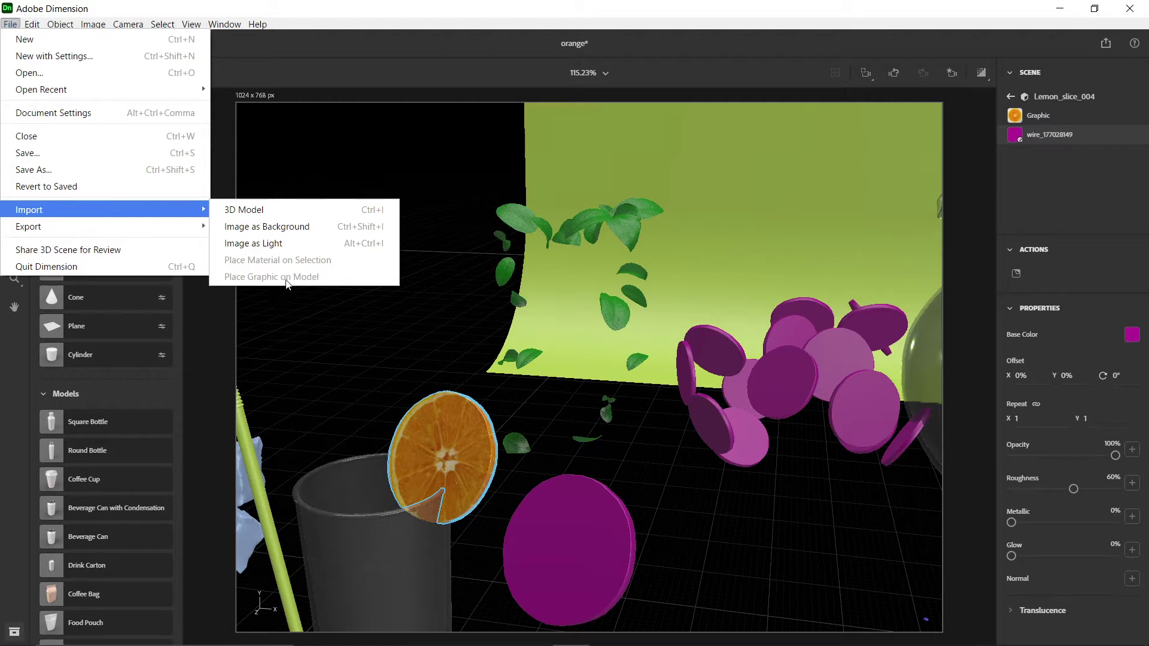
click(1068, 182)
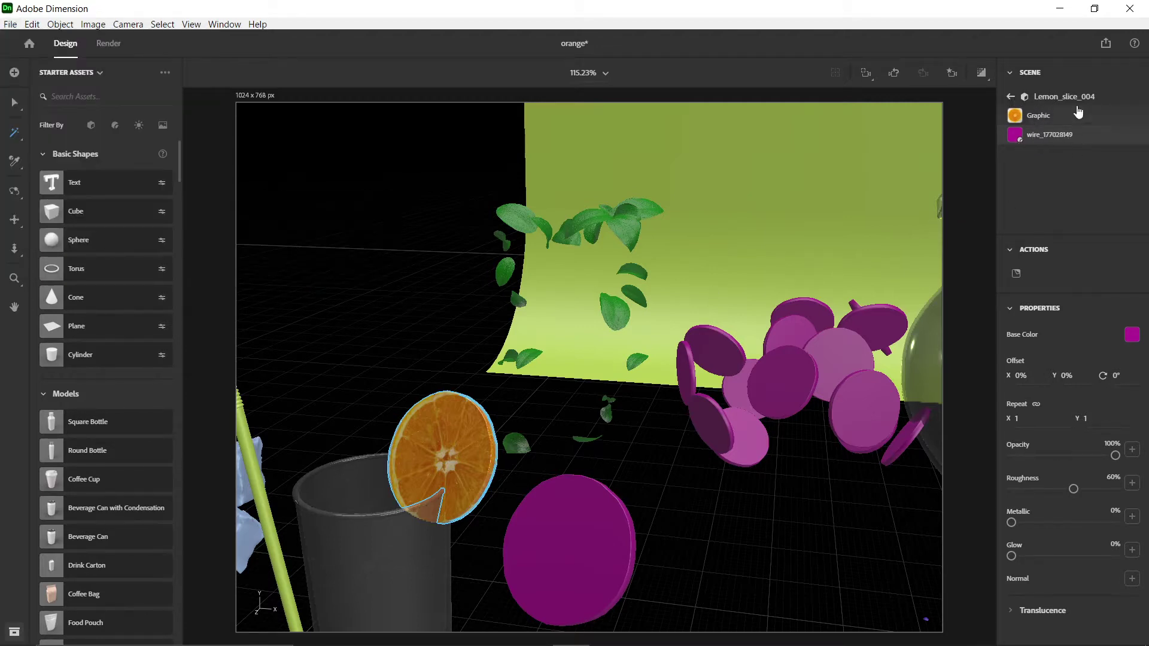
click(10, 24)
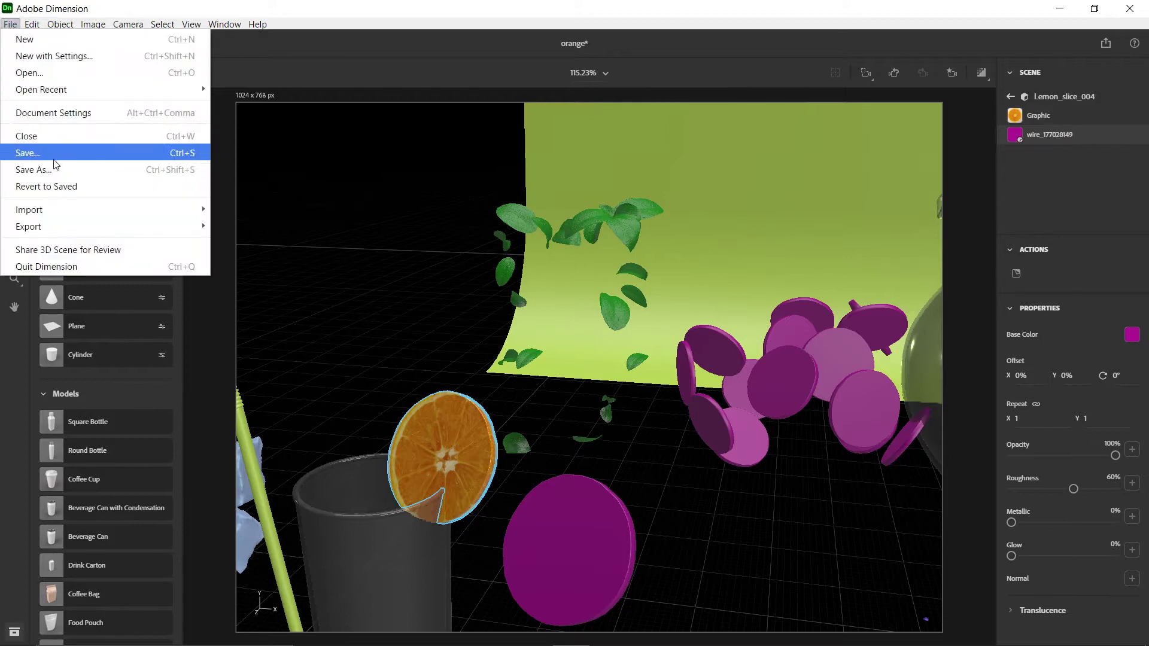
mouse_move(206, 210)
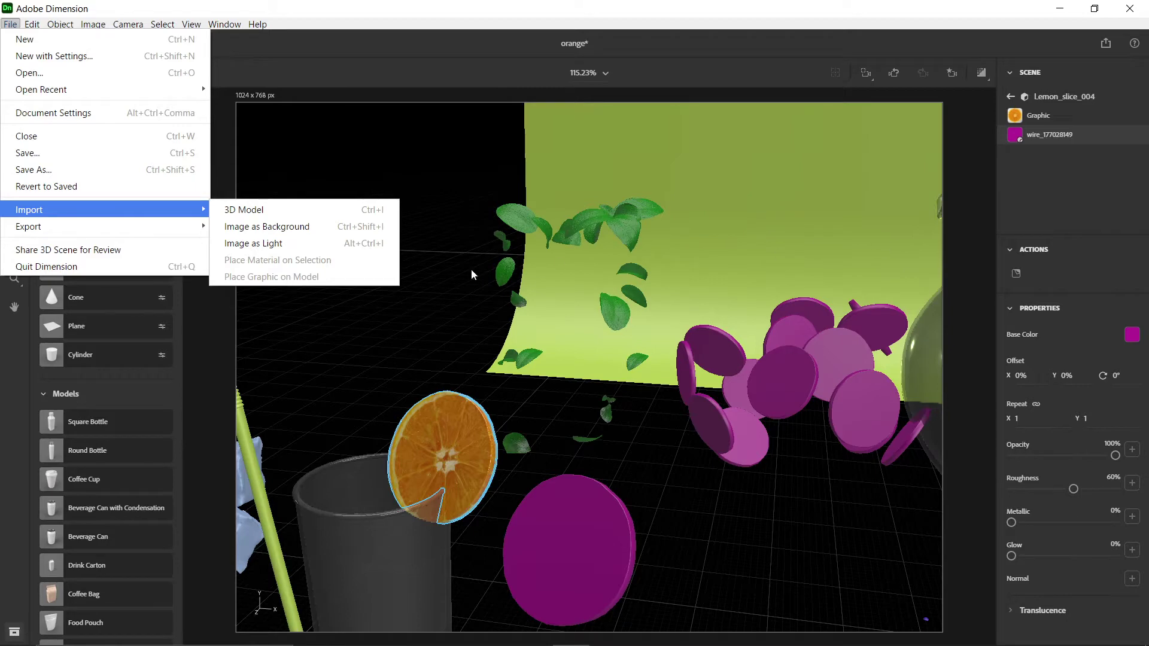
click(1025, 204)
click(1011, 96)
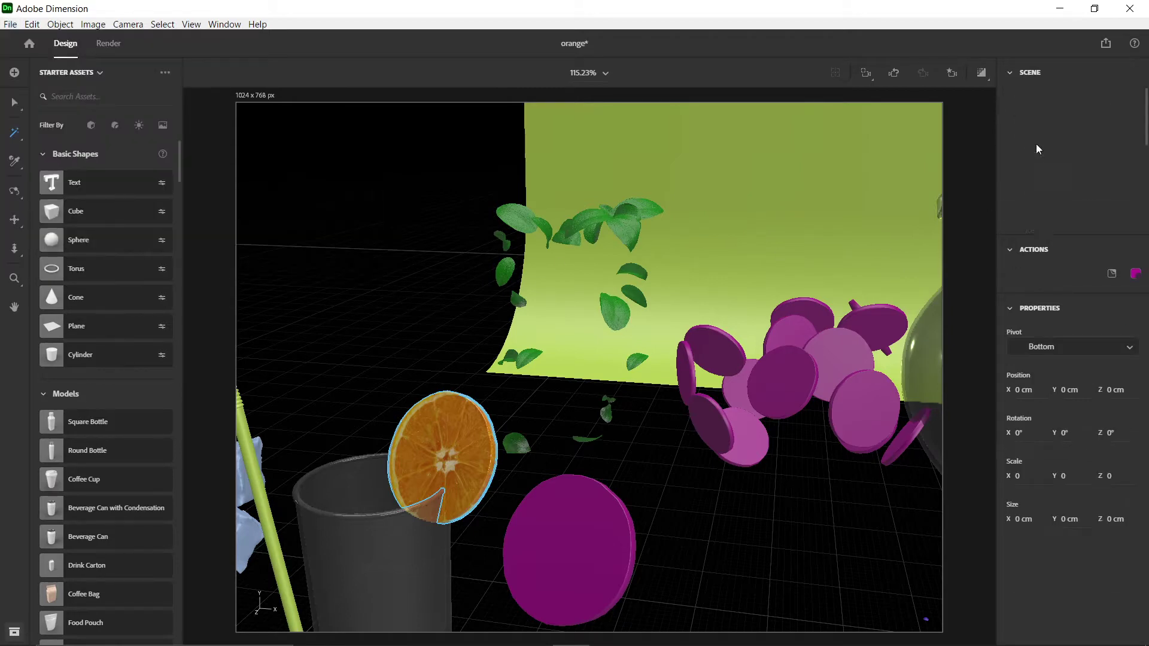
- Reselect the orange slice in the scene list and bring it into close view
click(1046, 173)
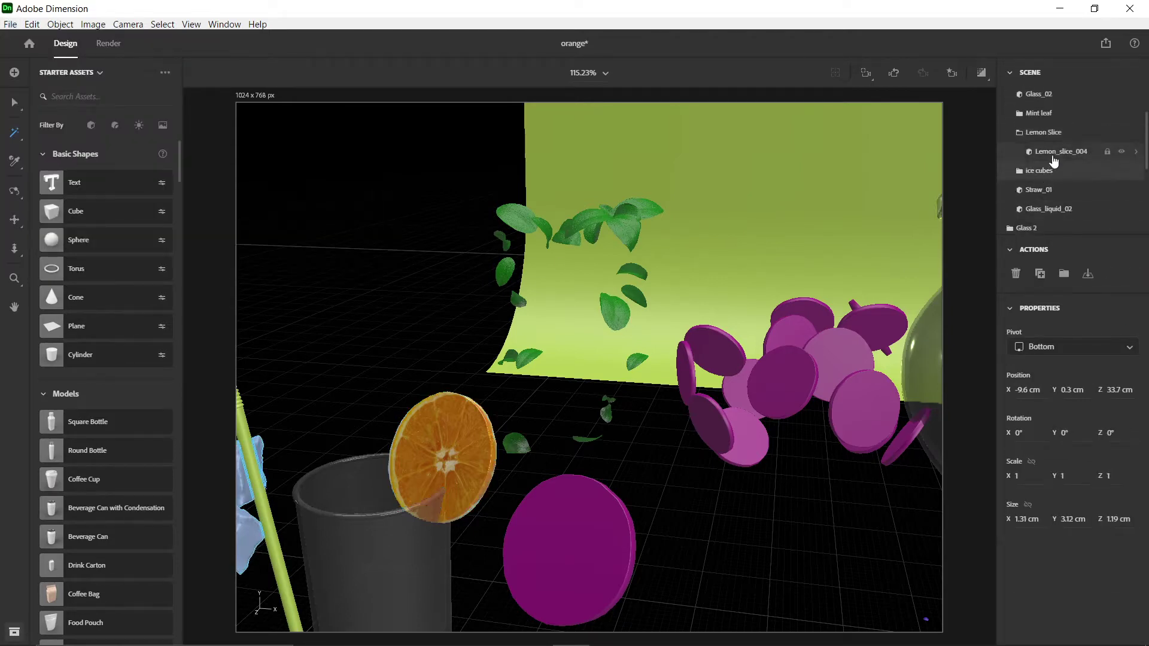
click(1053, 153)
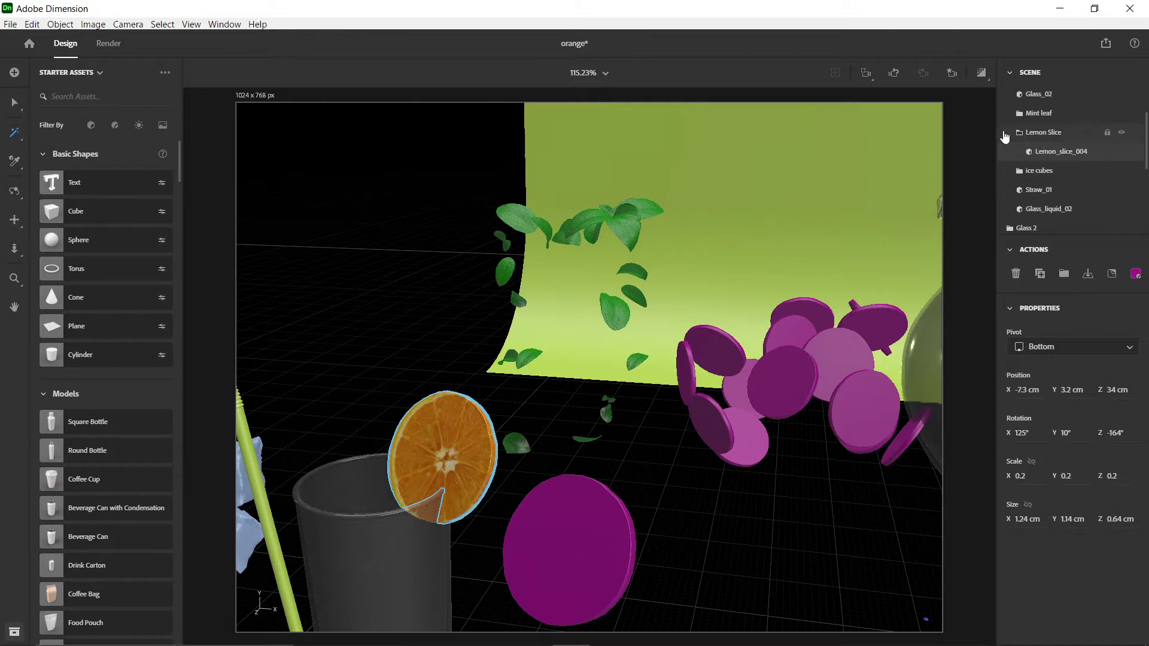
click(10, 24)
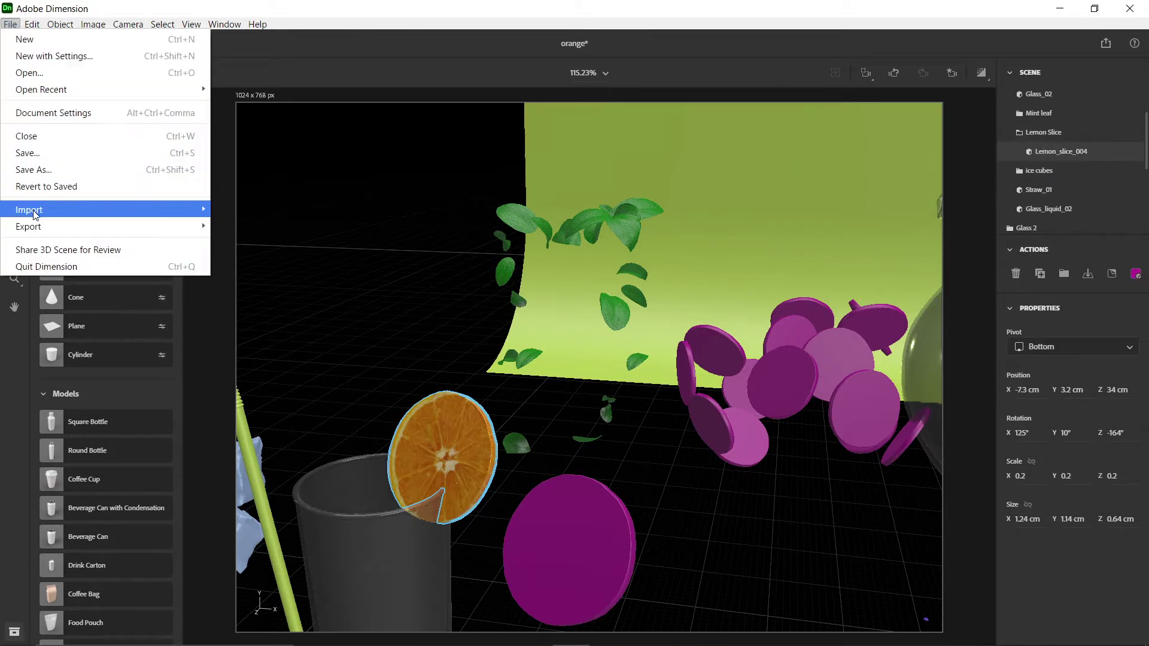
mouse_move(48, 213)
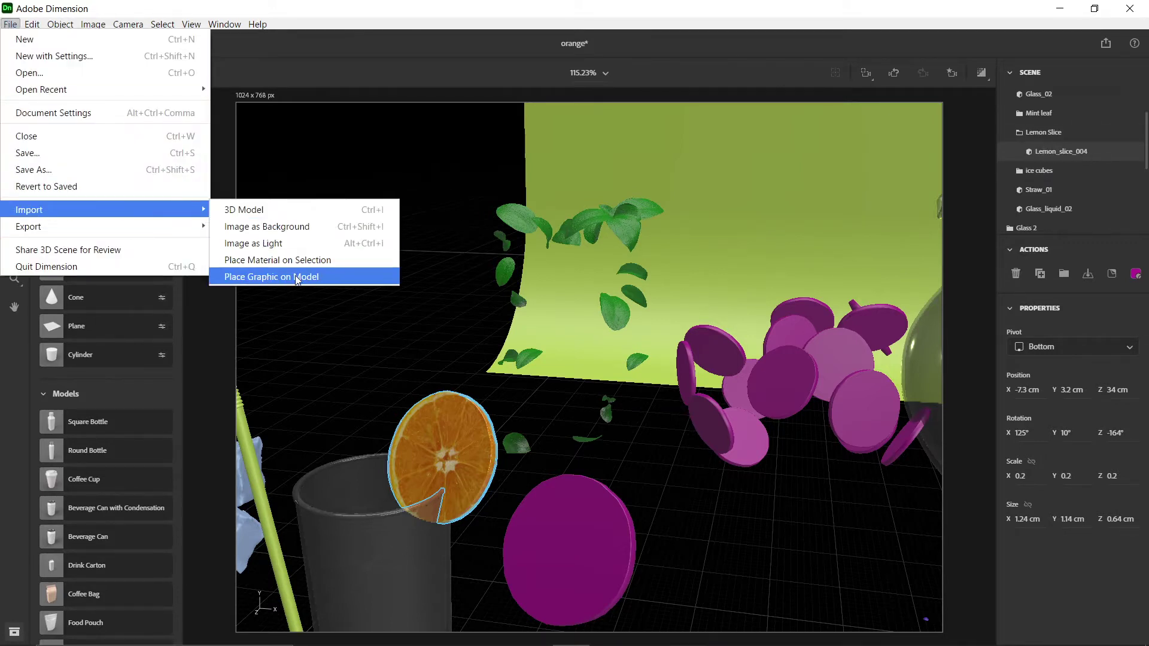
click(455, 71)
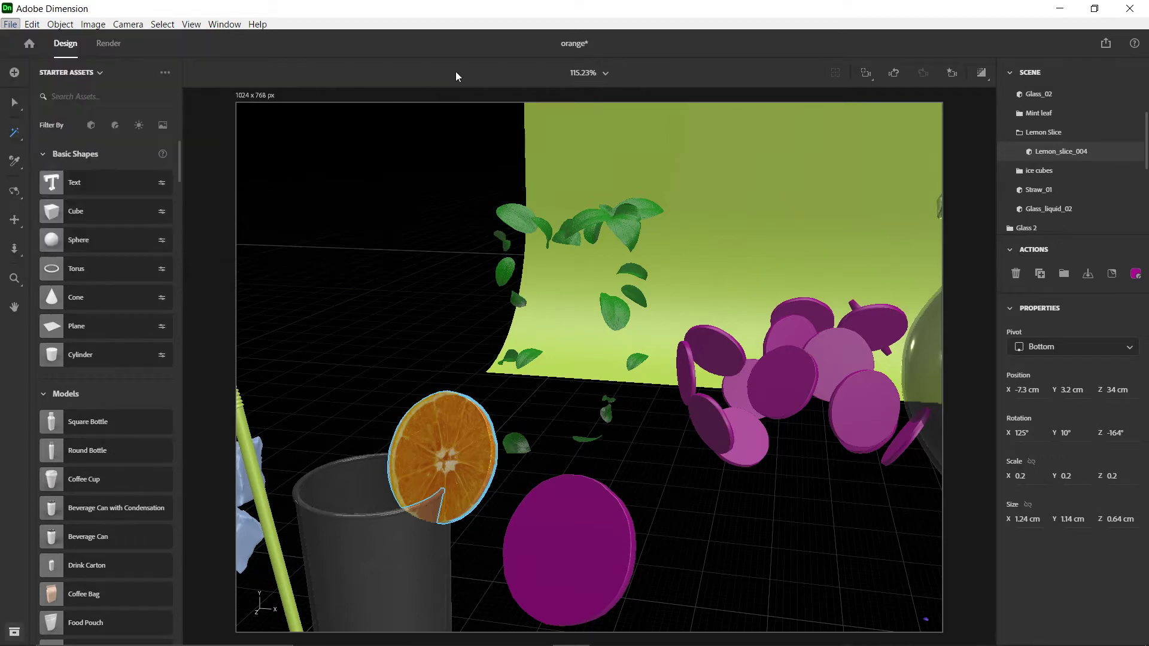
middle_drag(461, 447, 569, 343)
scroll(502, 317, up, 2)
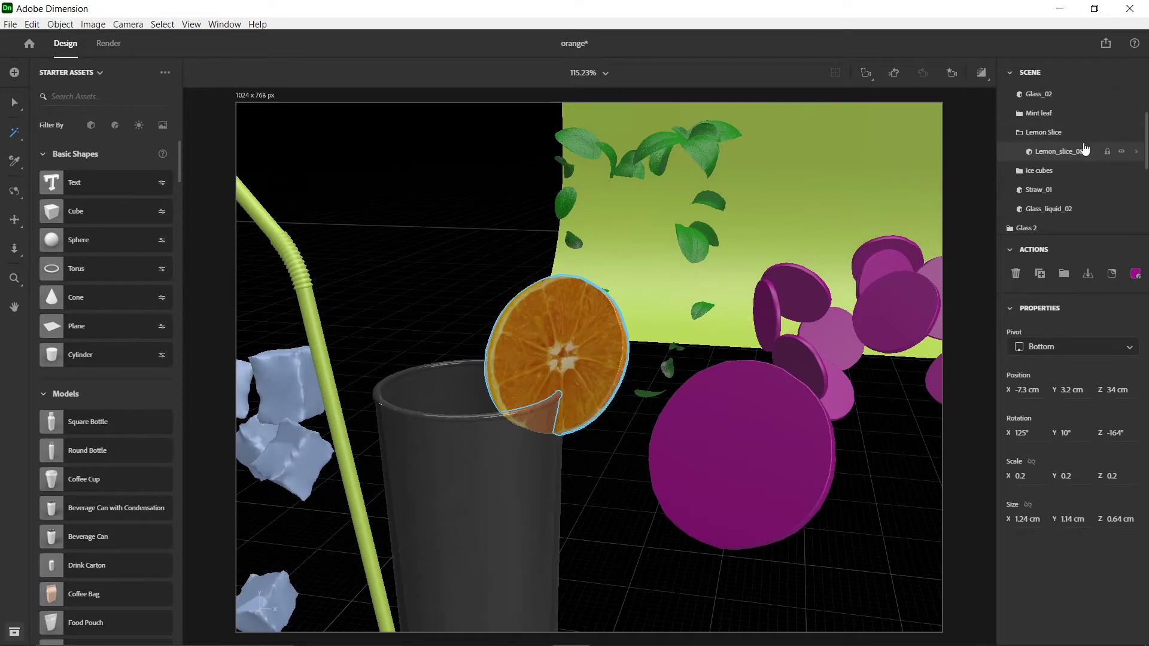
- Edit the slice's Graphic material: nudge, enlarge to 7.8% and slightly rotate the orange graphic
key(v)
click(1137, 156)
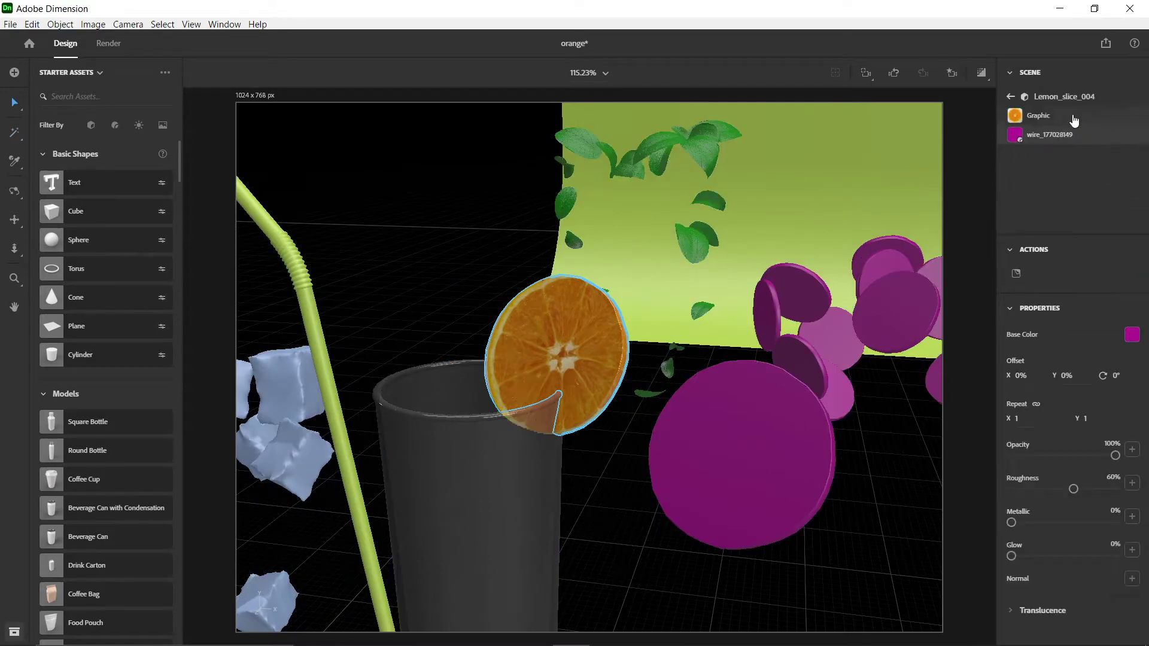
click(1045, 117)
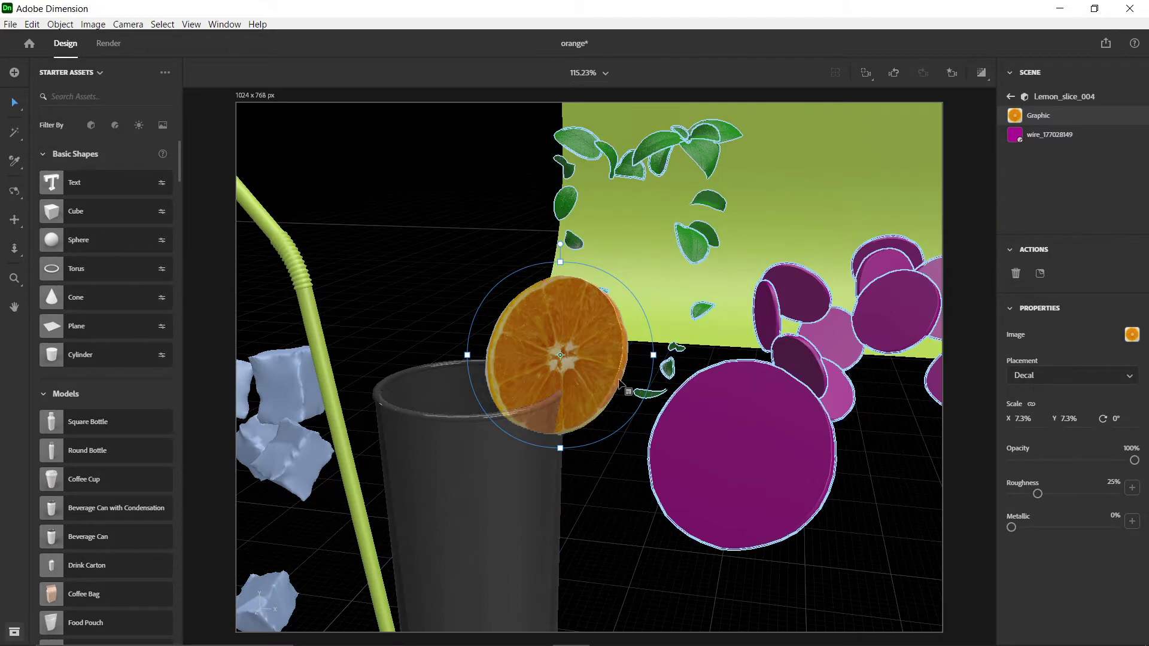
mouse_move(590, 375)
mouse_down()
mouse_move(547, 365)
mouse_move(577, 394)
mouse_move(637, 323)
mouse_move(569, 310)
mouse_move(554, 386)
mouse_move(587, 369)
mouse_up()
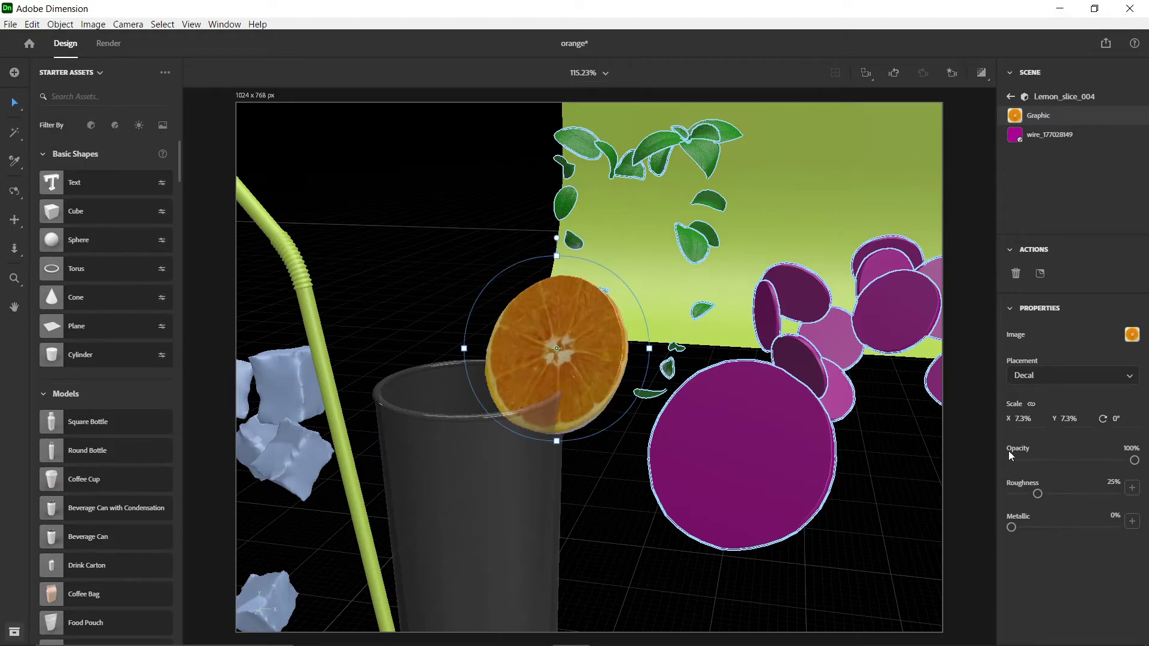
drag(1023, 421, 1034, 421)
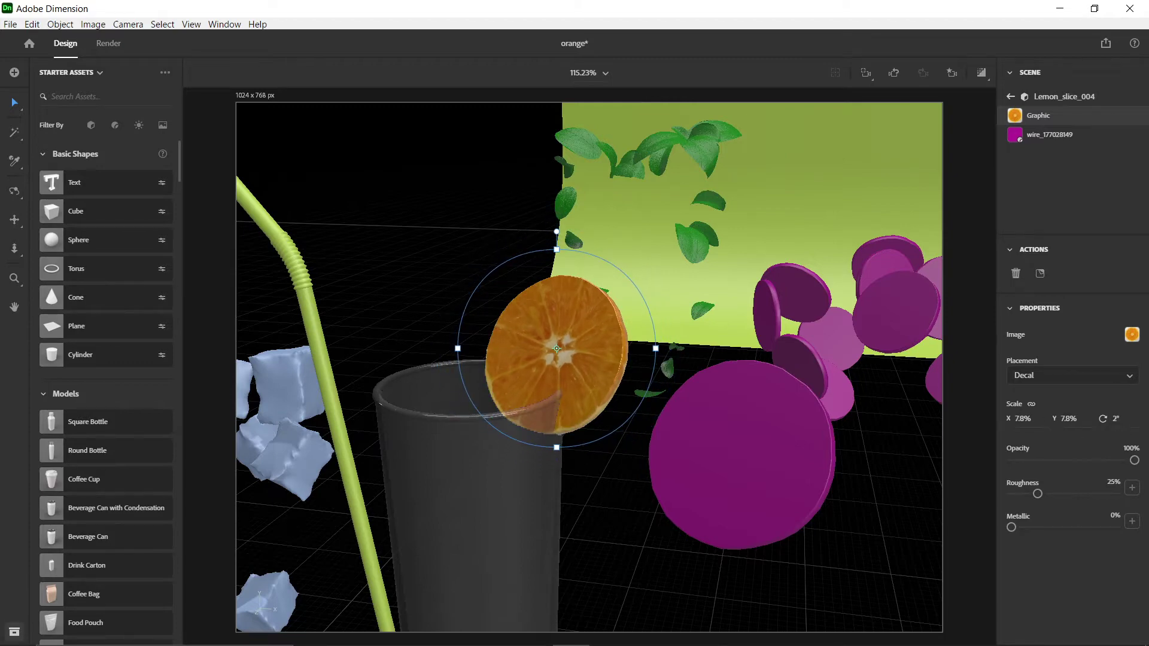
mouse_move(1117, 420)
mouse_down()
mouse_move(1126, 420)
mouse_move(1117, 419)
mouse_up()
- Switch the graphic's placement to Fill, offset it 56% by 59% and repeat it 2.9 times
click(1132, 382)
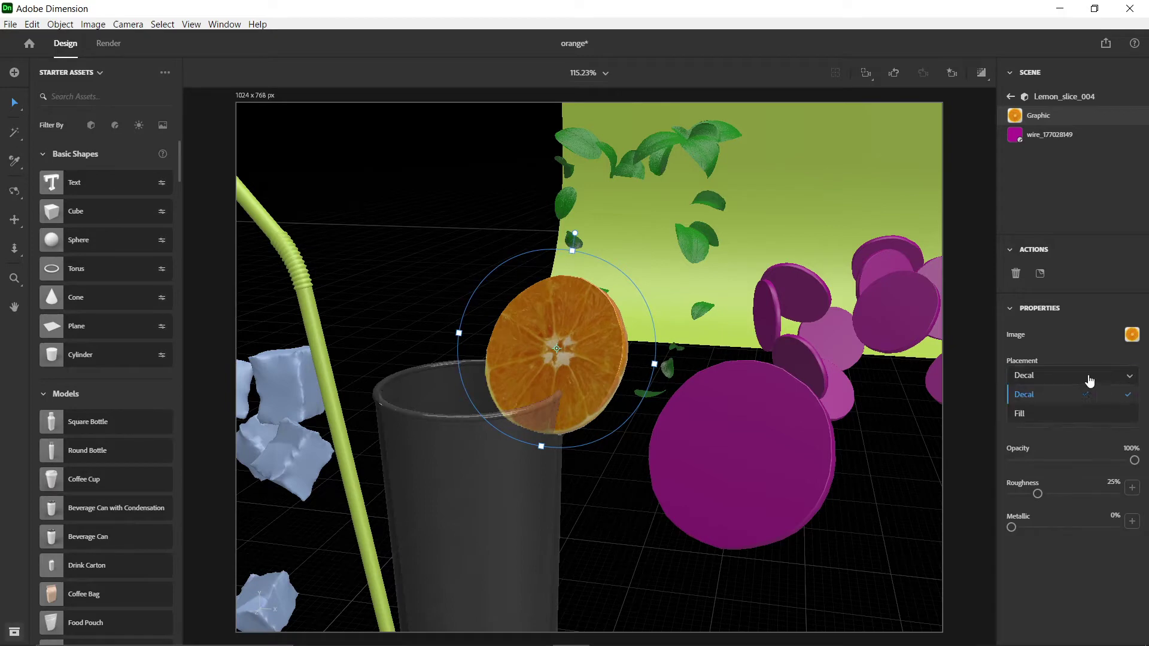
click(1020, 415)
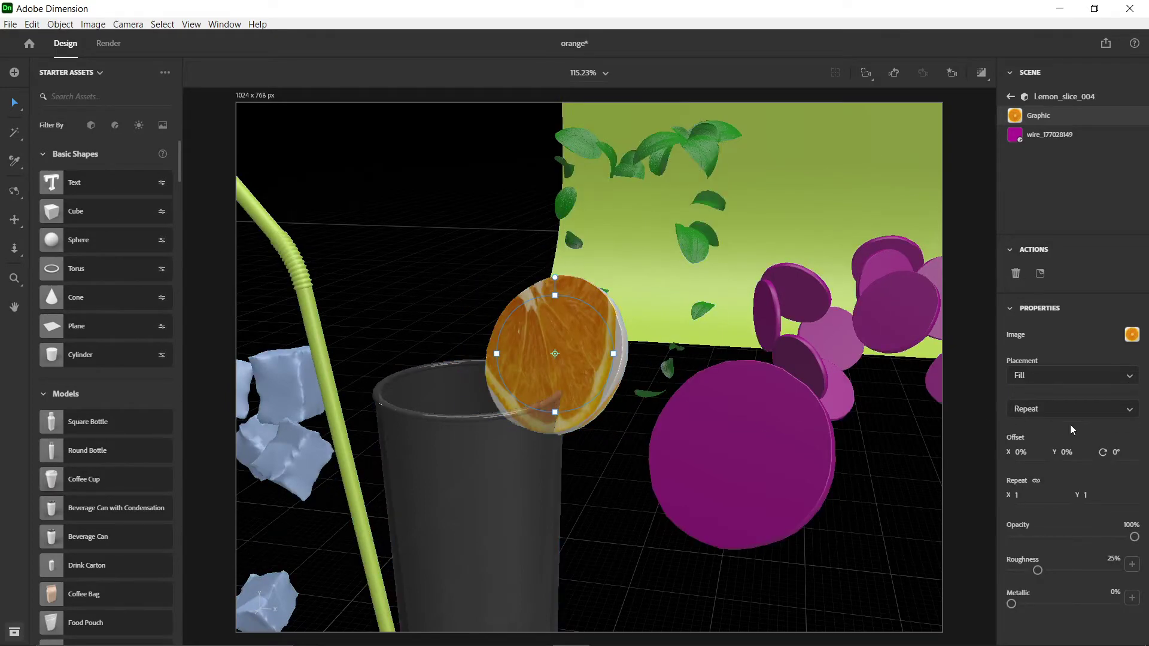
drag(581, 386, 568, 346)
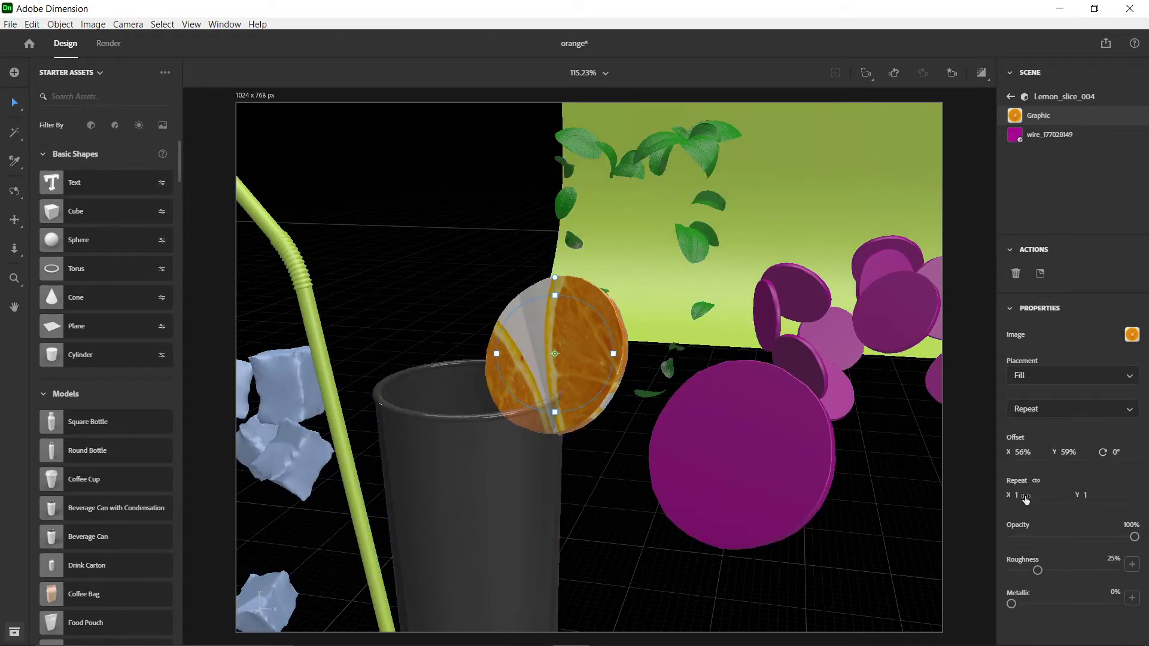
drag(1019, 495, 1051, 495)
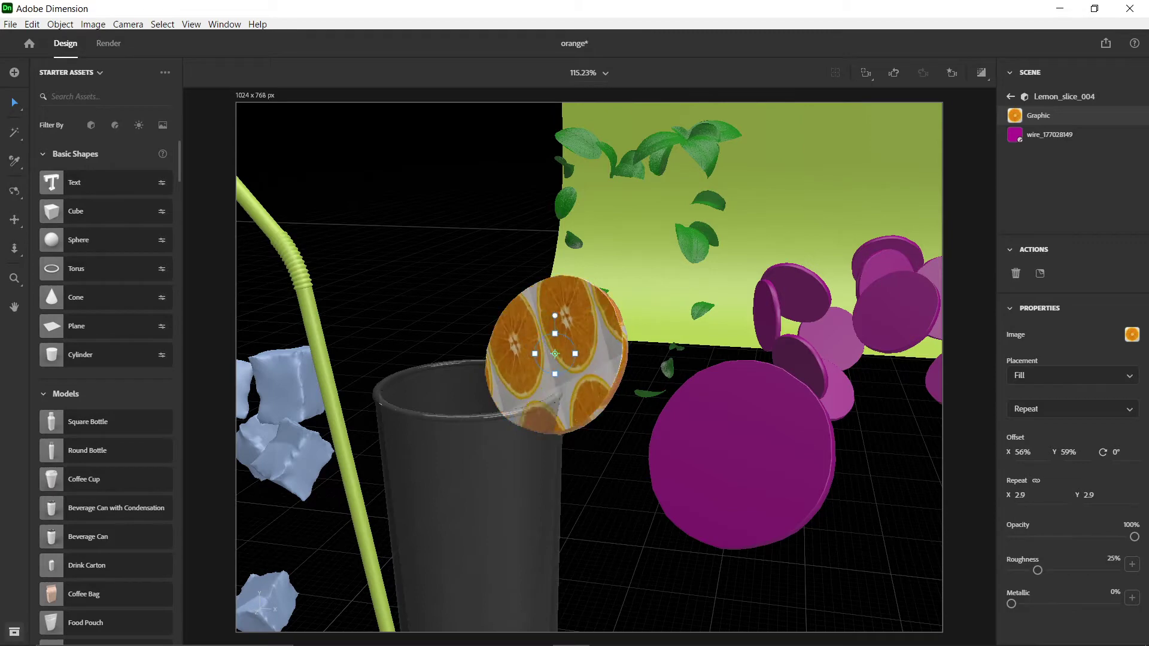
- Move the slice group down and left, then reopen the orange Graphic material's placement options
click(577, 361)
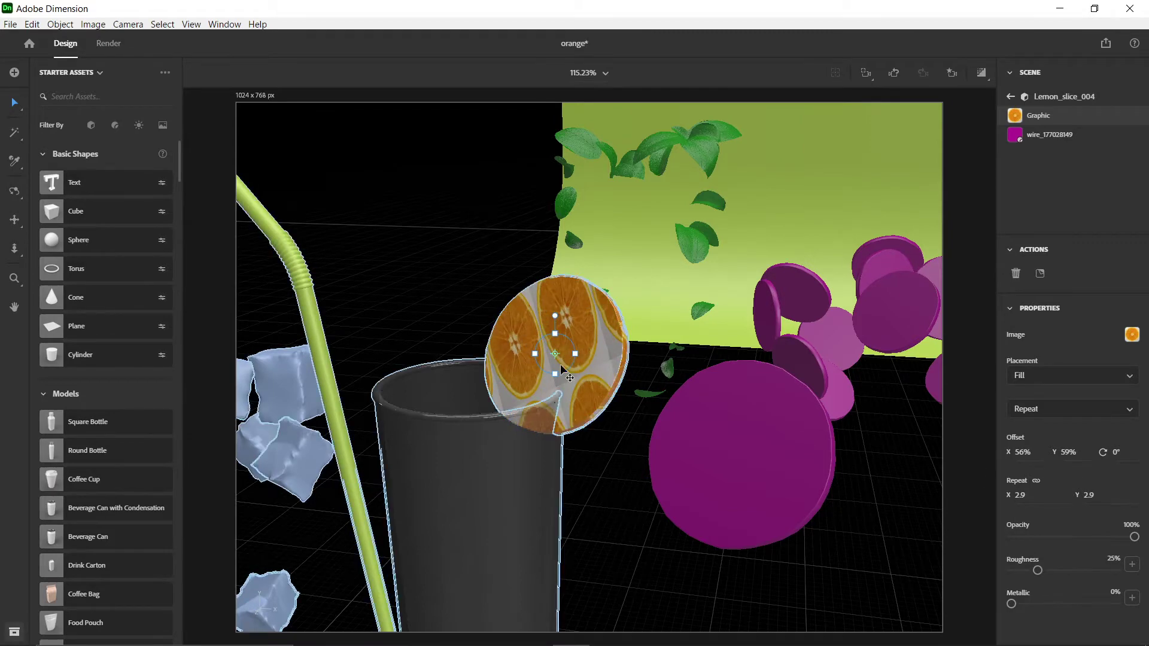
drag(577, 361, 565, 394)
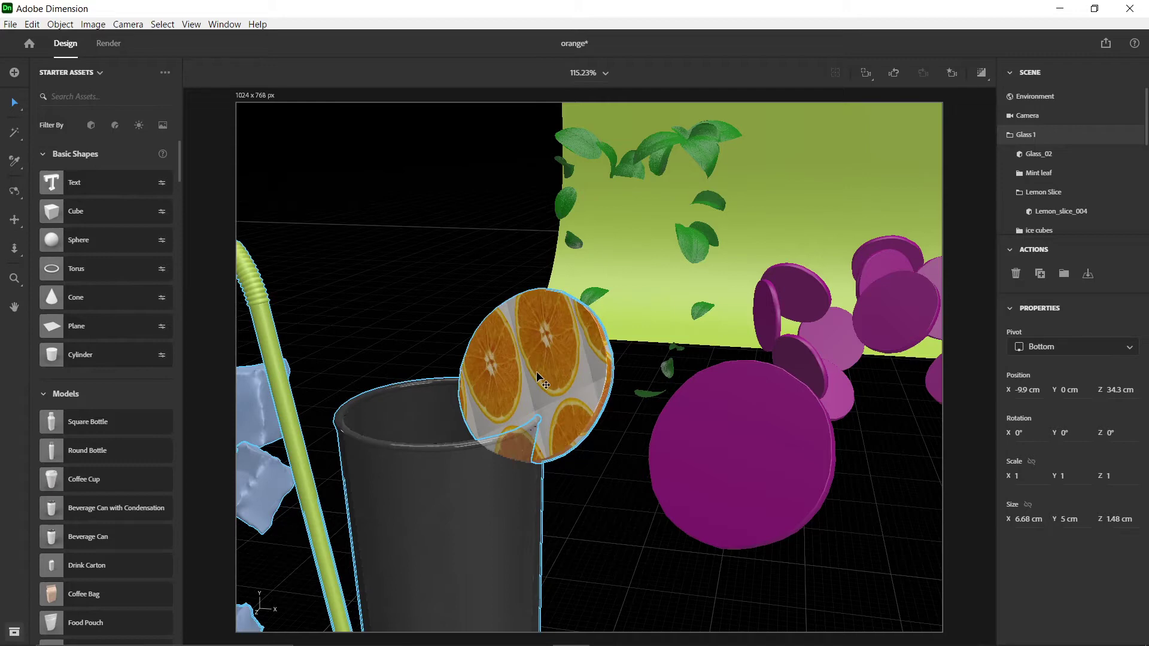
key(w)
click(578, 363)
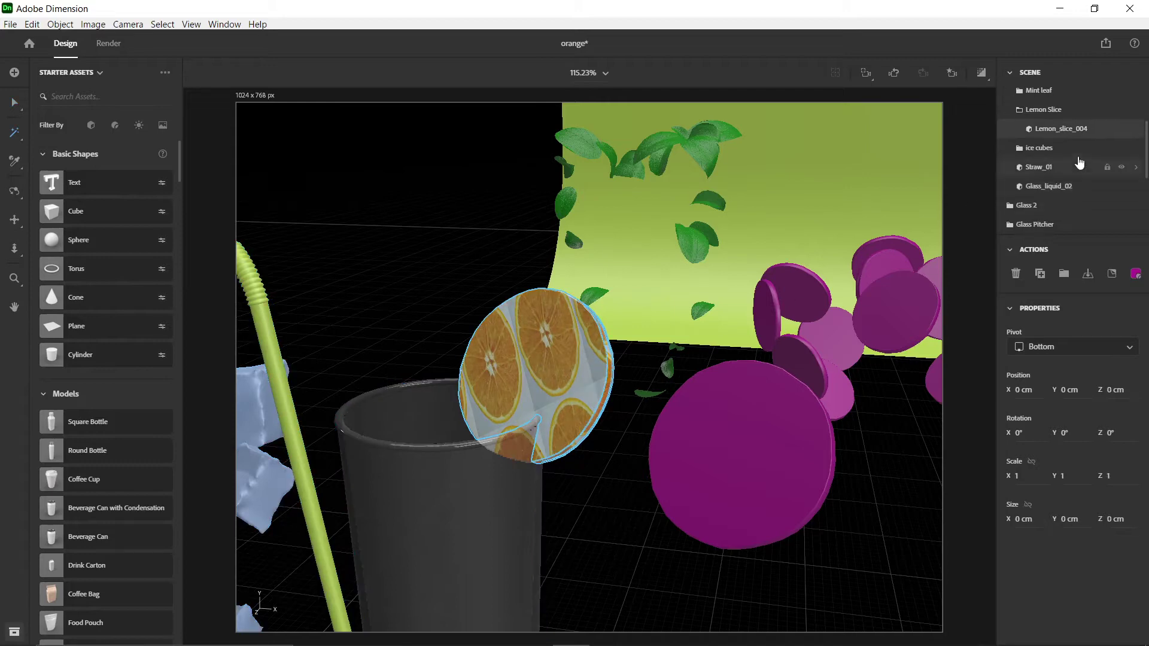
click(1043, 149)
click(1049, 132)
click(1135, 130)
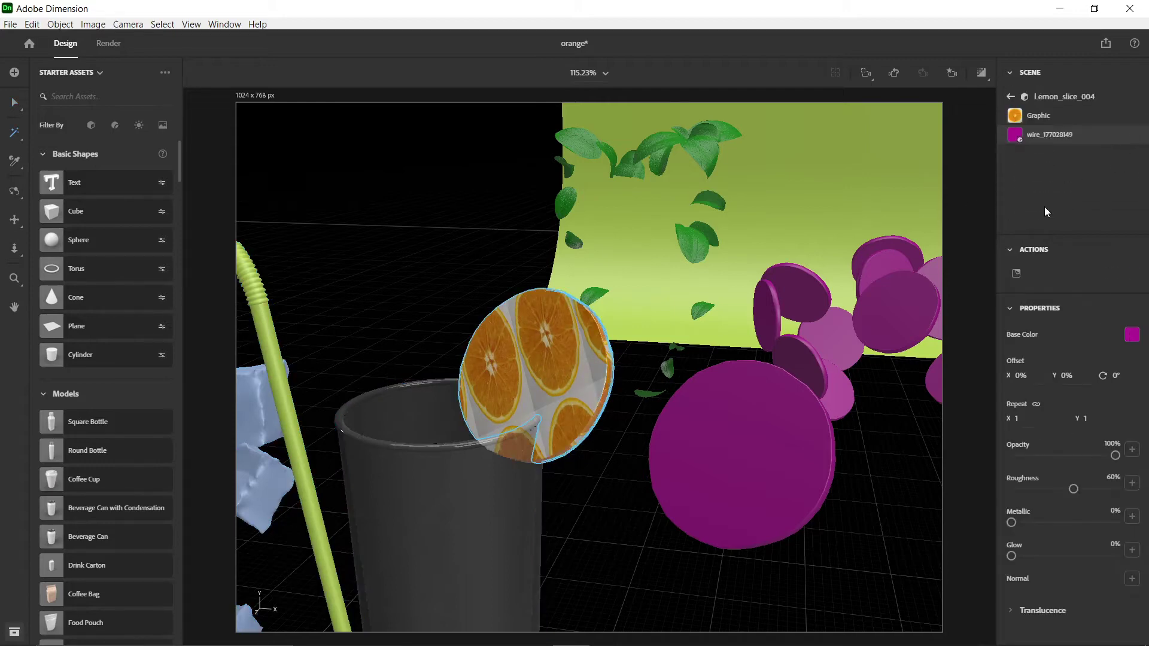
click(1044, 115)
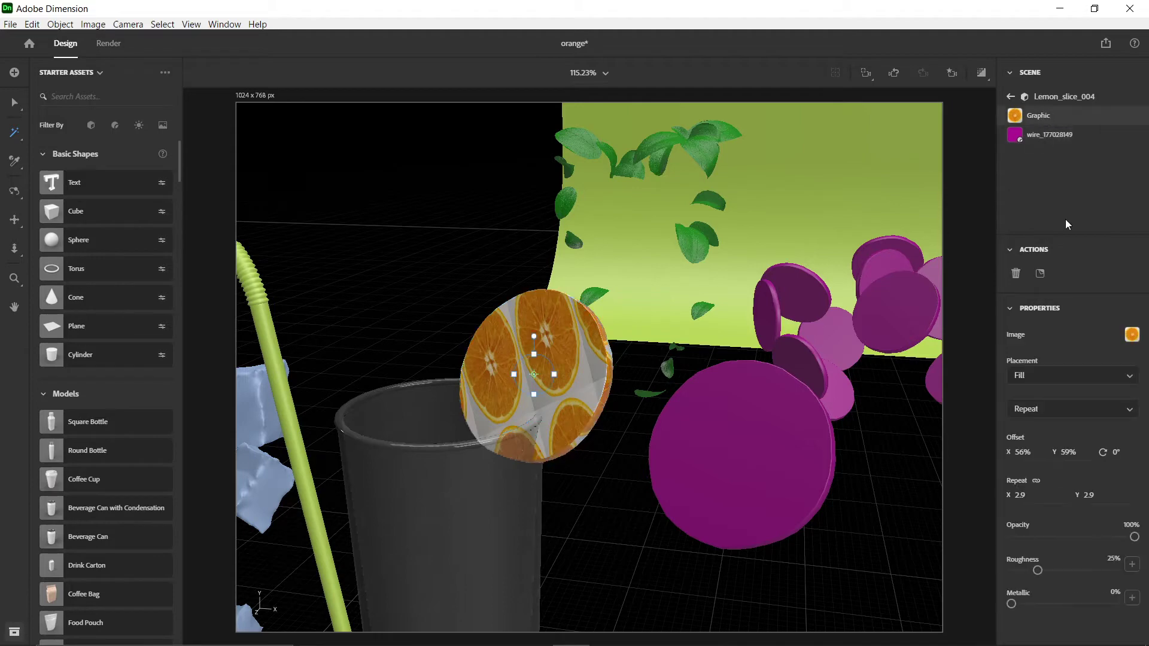
click(1135, 378)
- Return the orange graphic to Decal placement at 8.2% scale and center it on the slice
click(1037, 396)
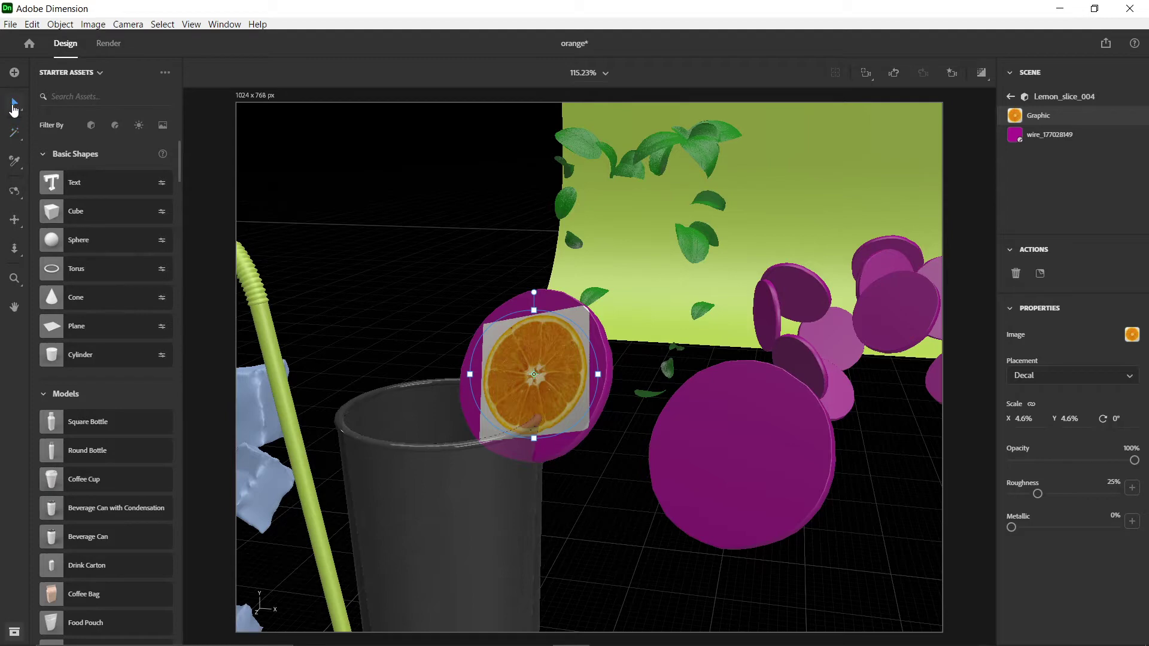
drag(560, 383, 562, 368)
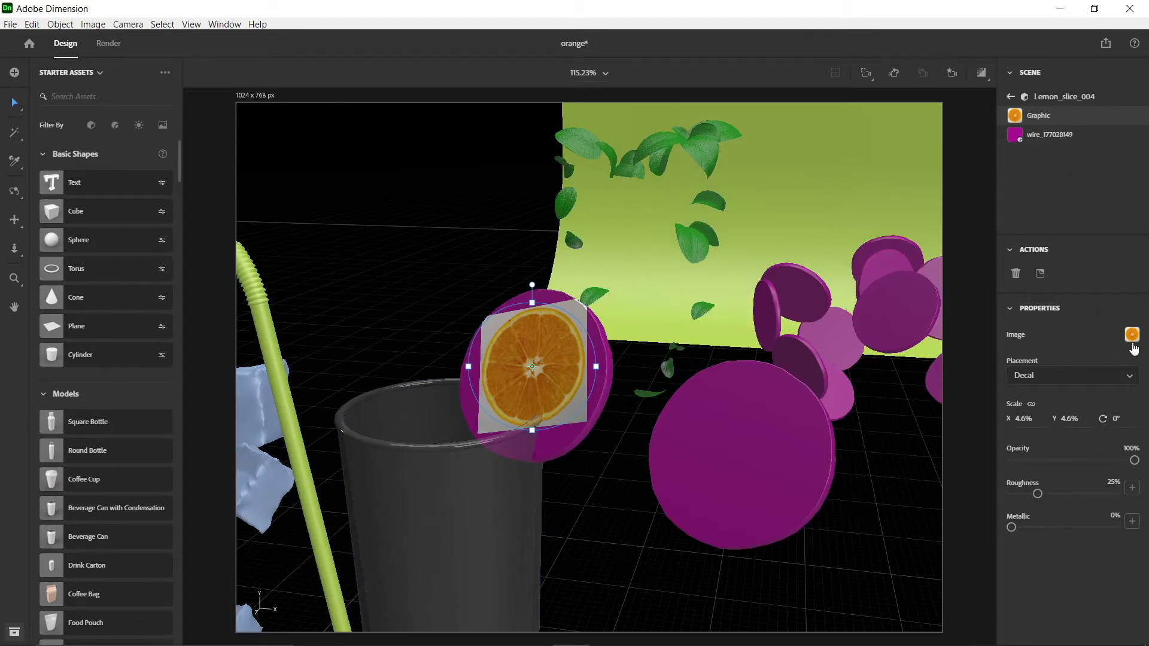
drag(1022, 422, 1044, 423)
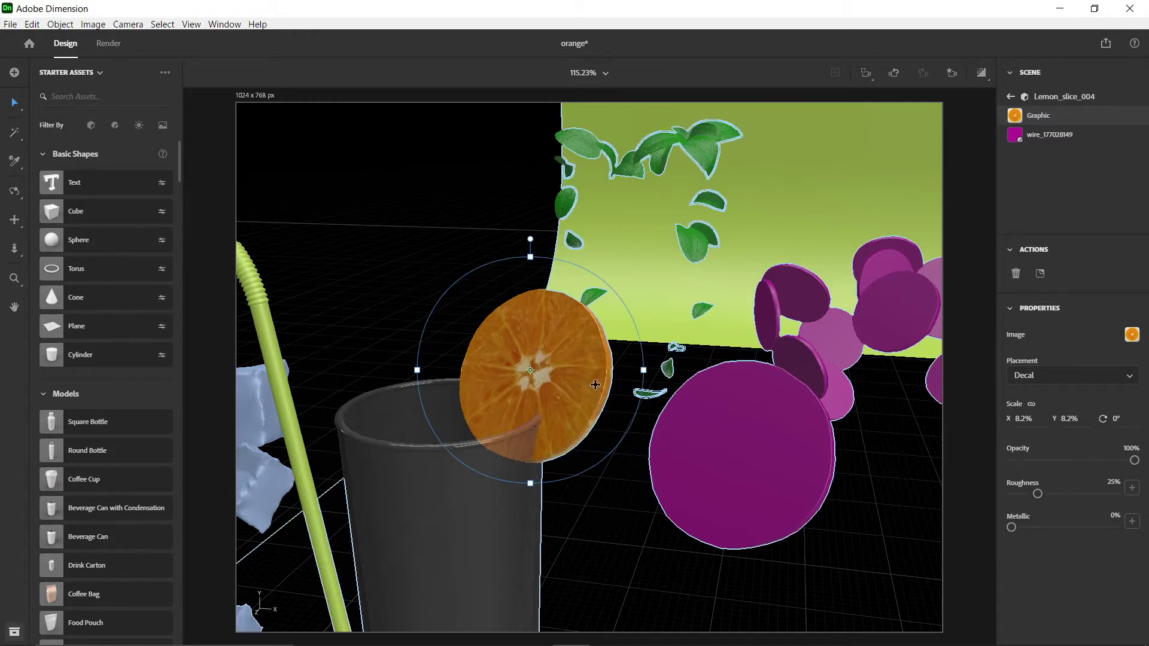
middle_drag(584, 381, 644, 395)
scroll(647, 379, up, 3)
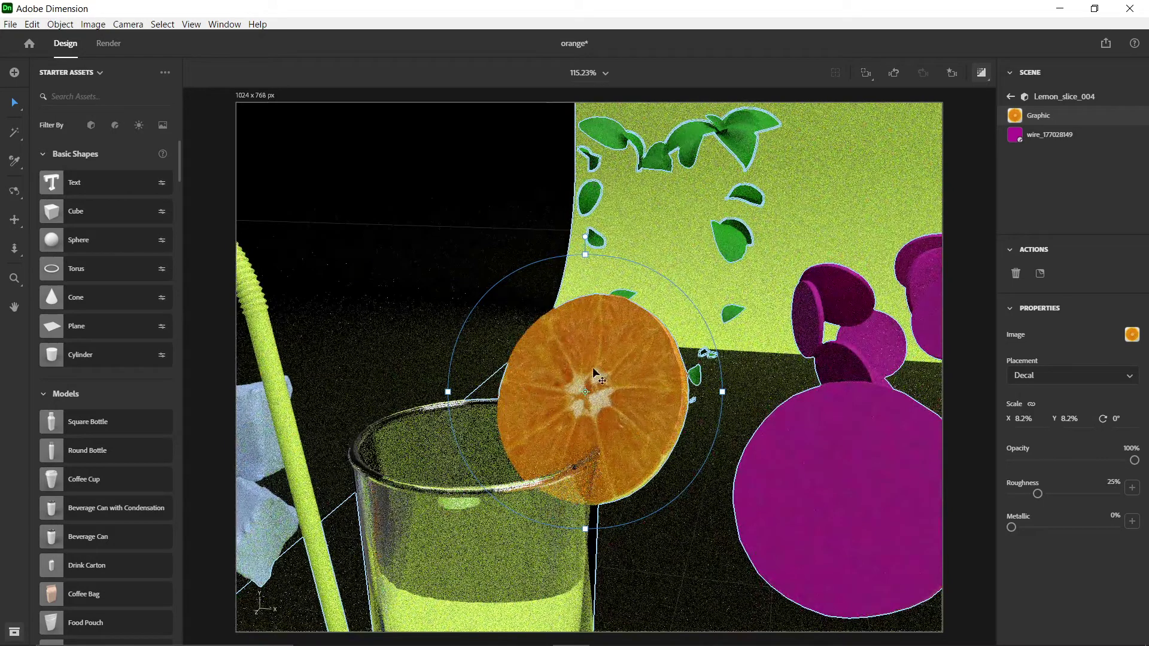
drag(646, 368, 645, 379)
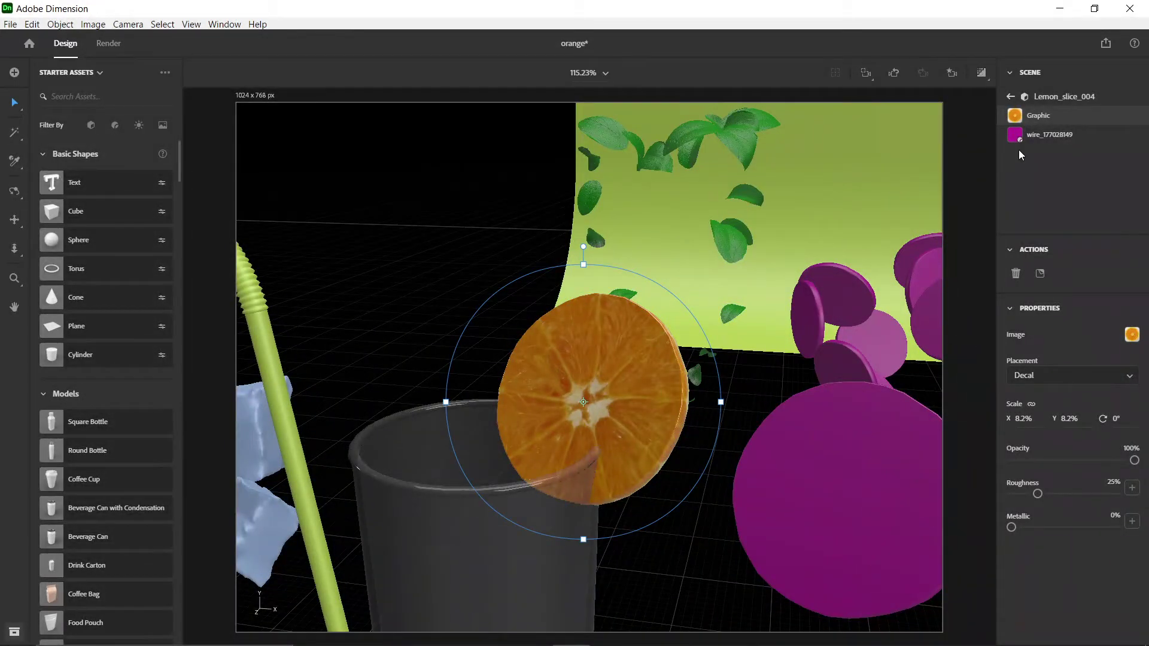
- Go back up to Lemon_slice_004 and open its material layers
click(1011, 96)
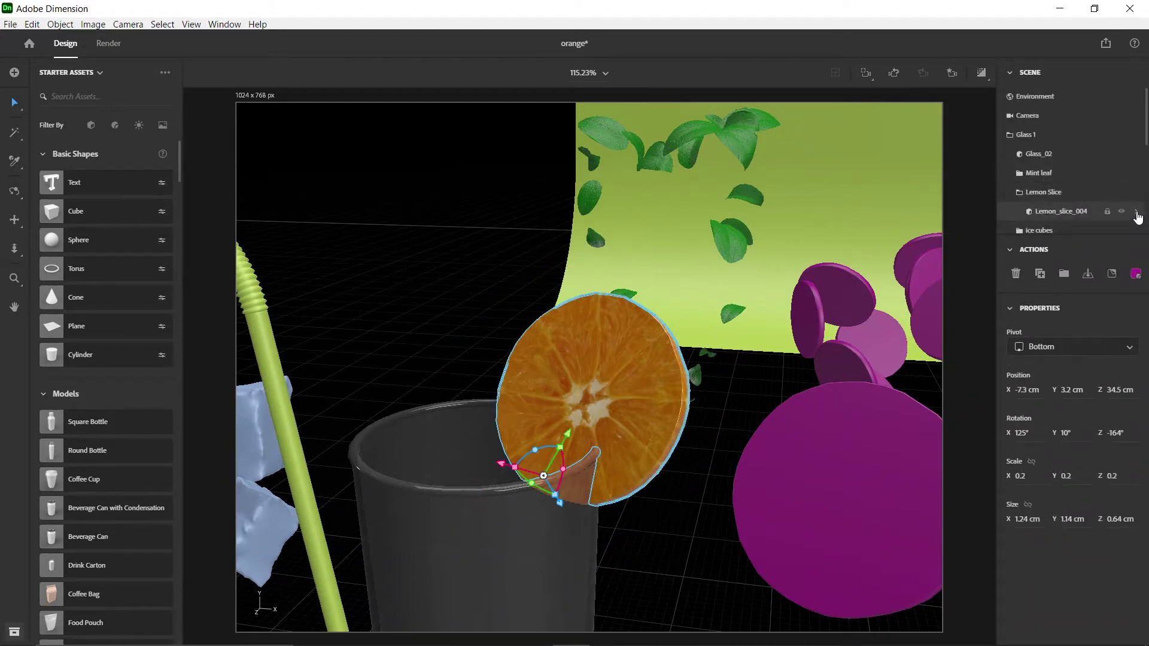
double_click(1118, 211)
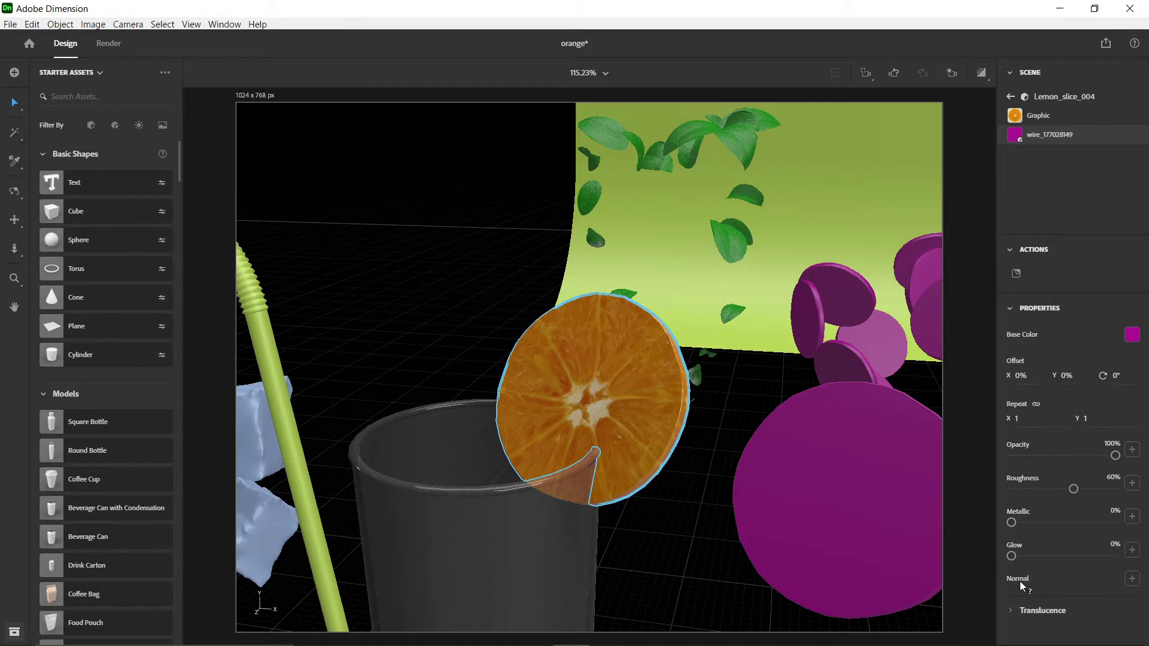
mouse_move(1022, 586)
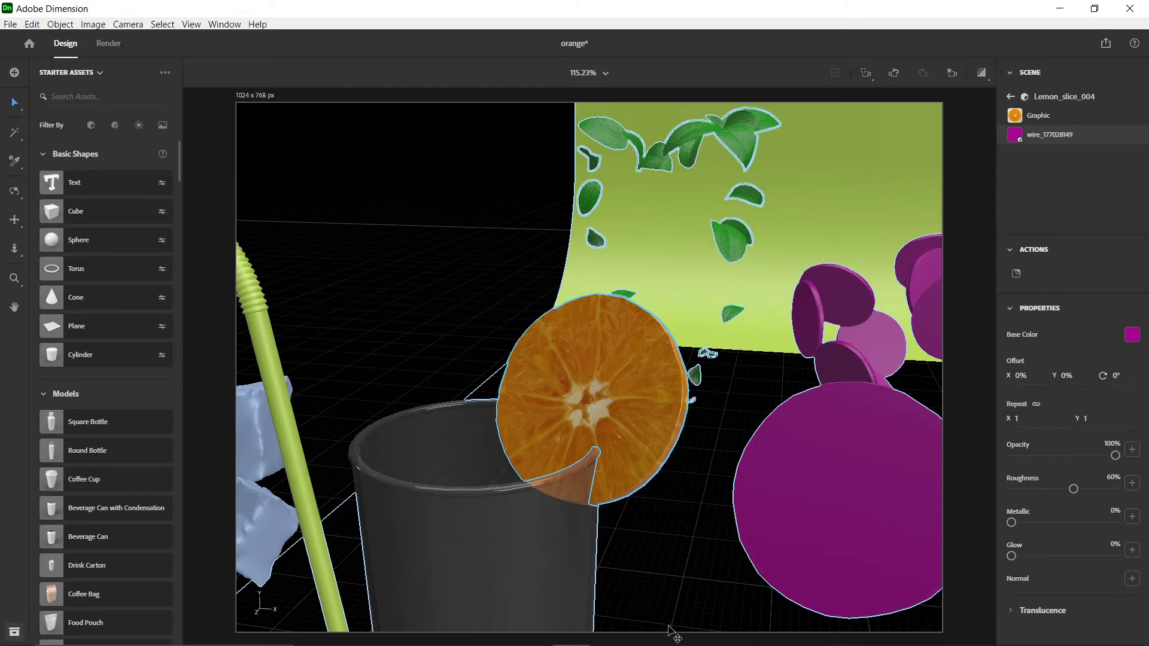
- Switch to Photoshop showing apelsin.jpg, the 800 × 800 px orange normal map
key(alt+Tab)
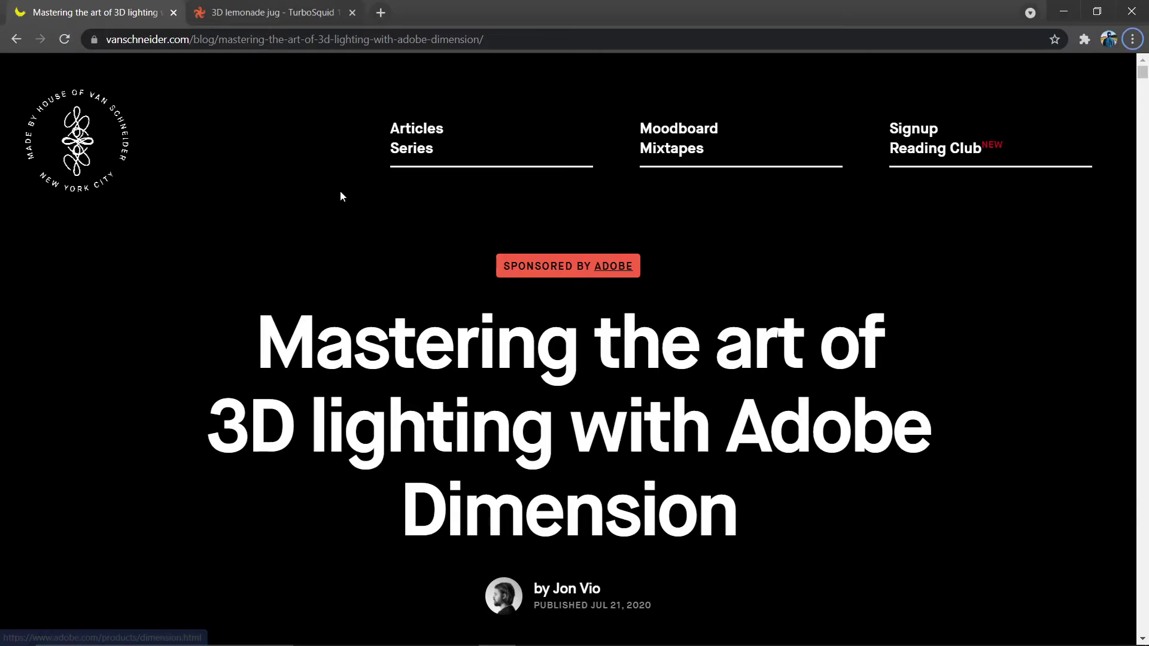
key(alt+Tab)
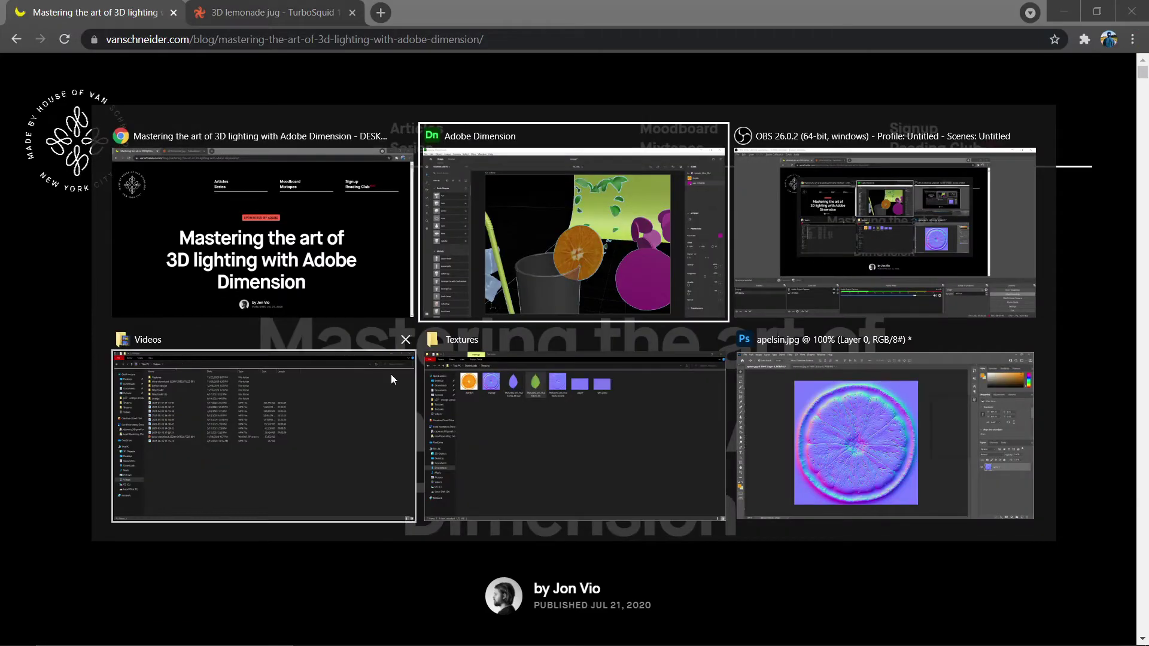
click(831, 478)
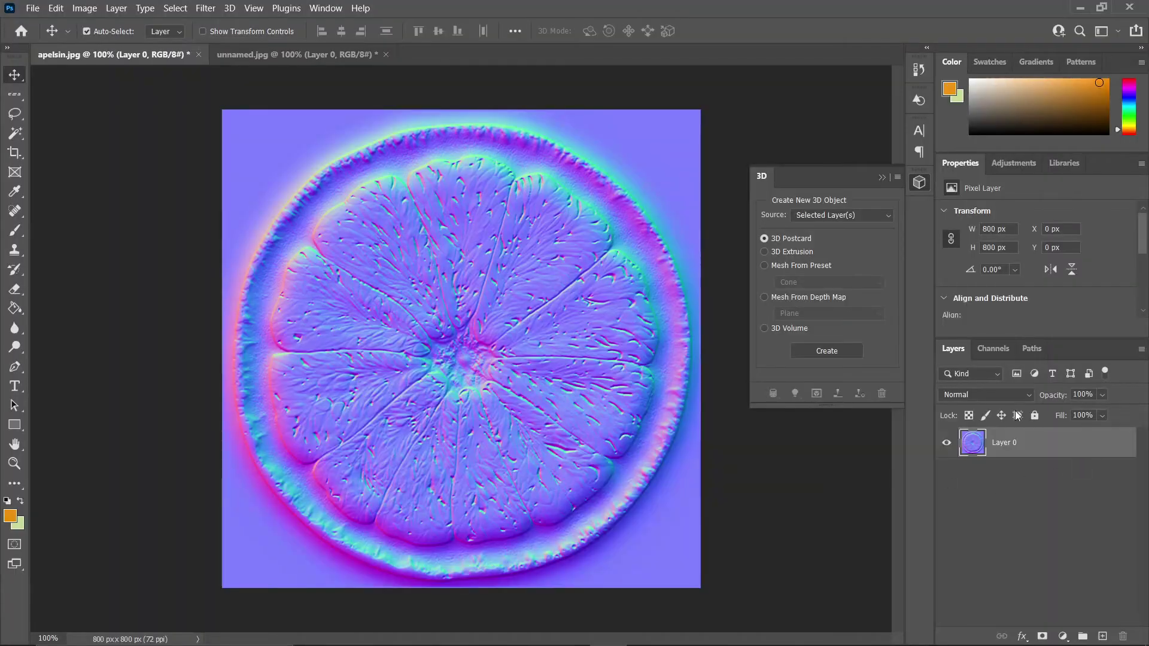
- In unnamed.jpg, duplicate Layer 0 as 'Layer 0 copy' and hide the original Layer 0
click(298, 57)
key(ctrl)
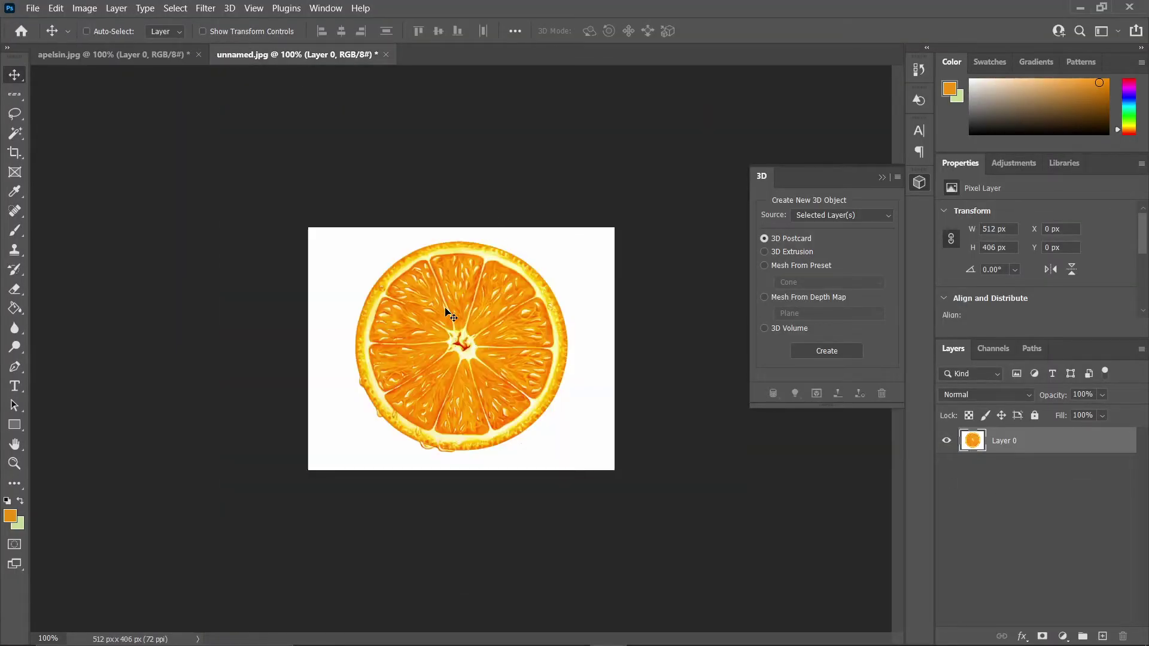
alt+scroll(459, 313, up, 3)
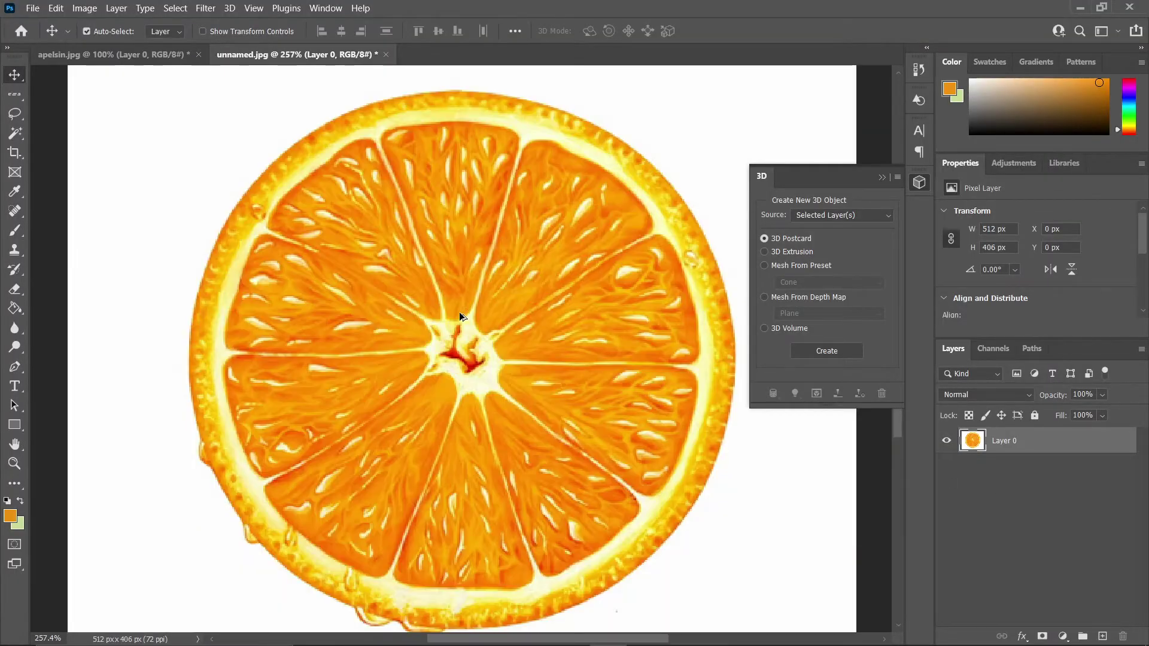
alt+scroll(458, 312, up, 2)
click(883, 177)
alt+scroll(564, 253, down, 6)
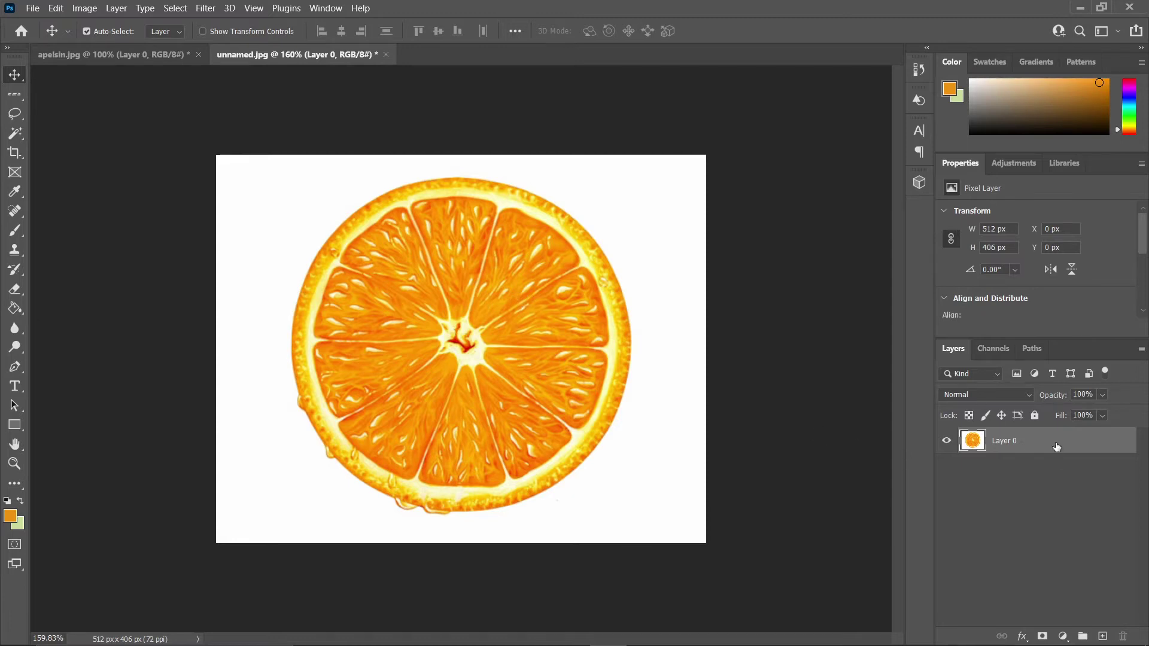
drag(1057, 447, 1105, 636)
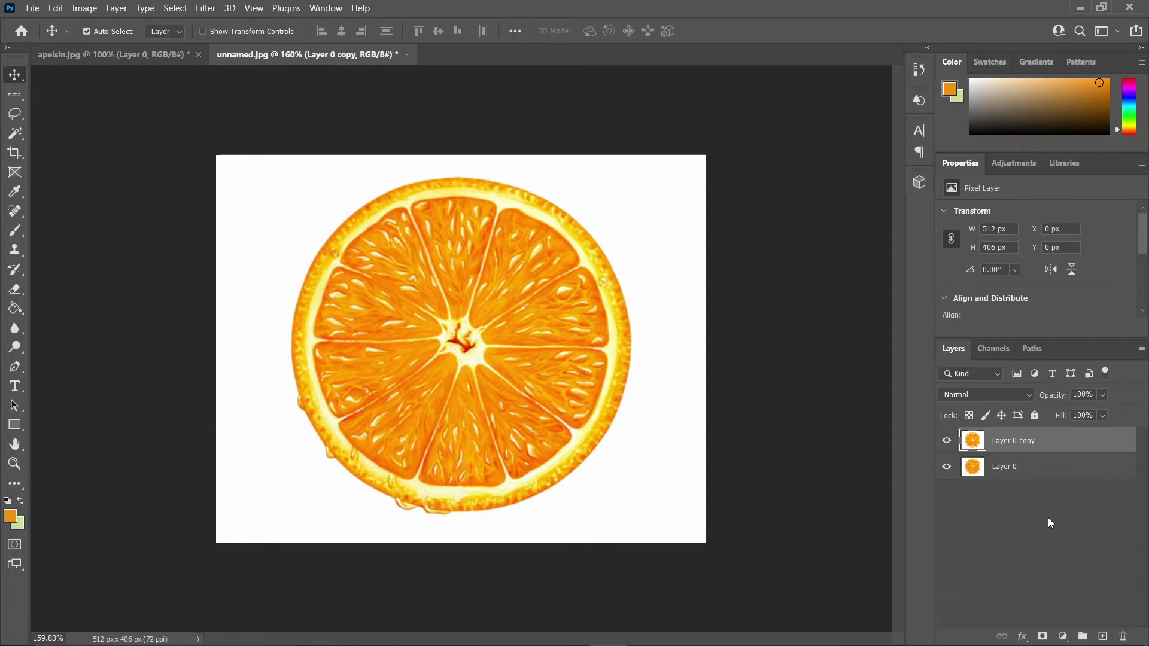
click(946, 467)
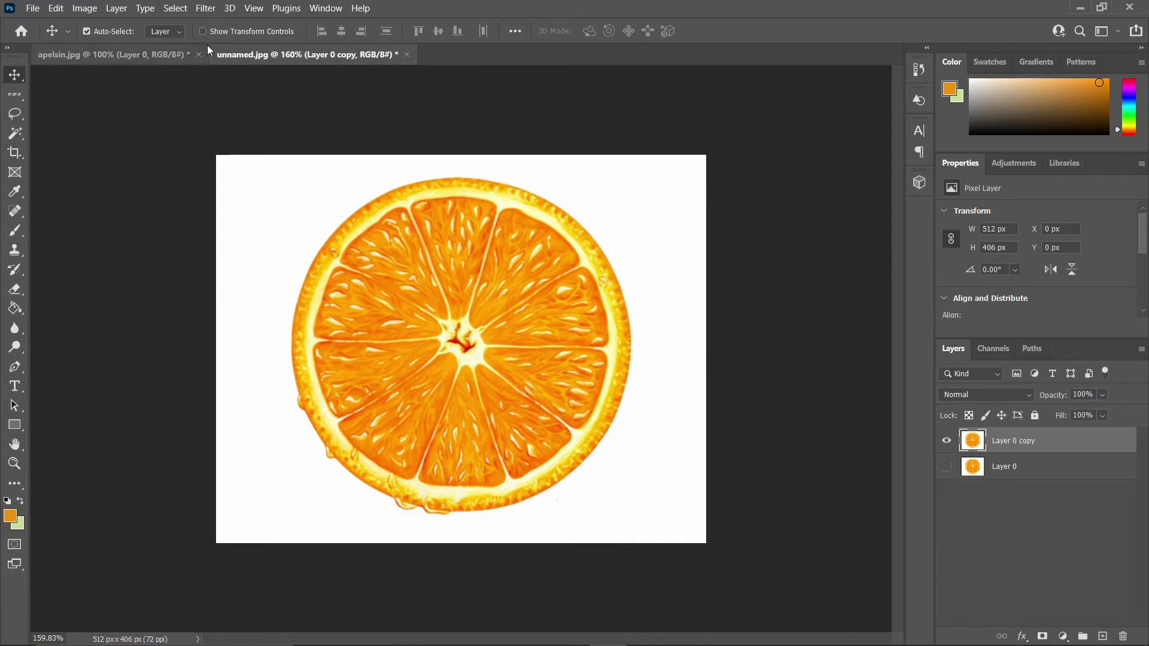
- Run Filter > 3D > Generate Normal Map on the orange slice's Layer 0 copy
click(229, 8)
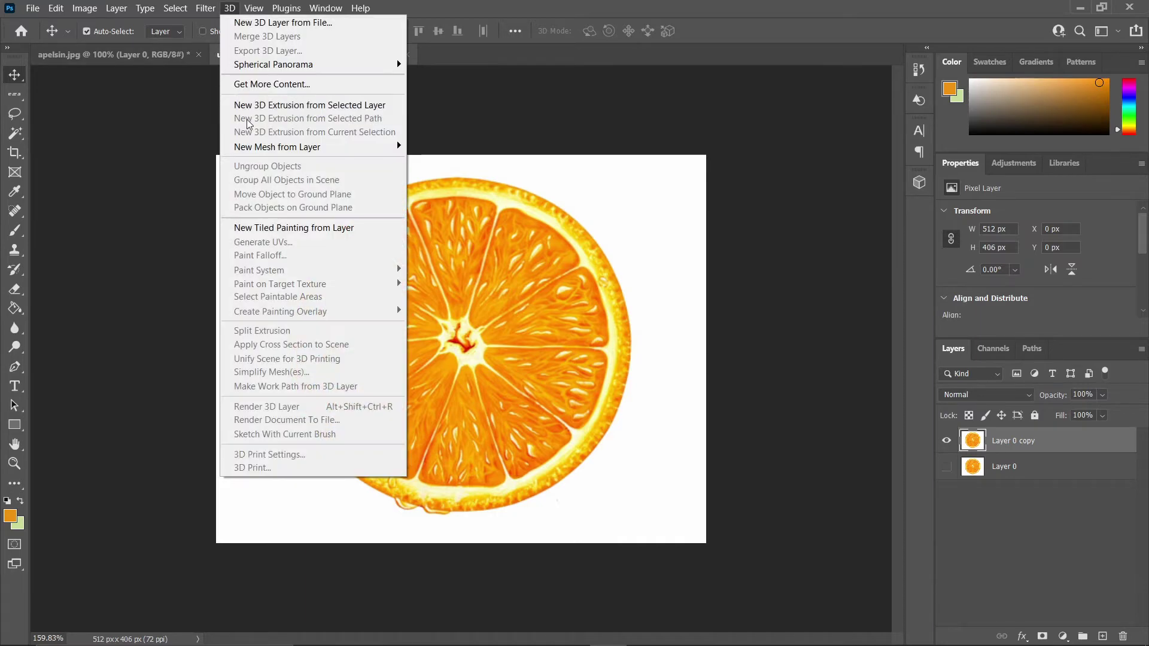
mouse_move(206, 10)
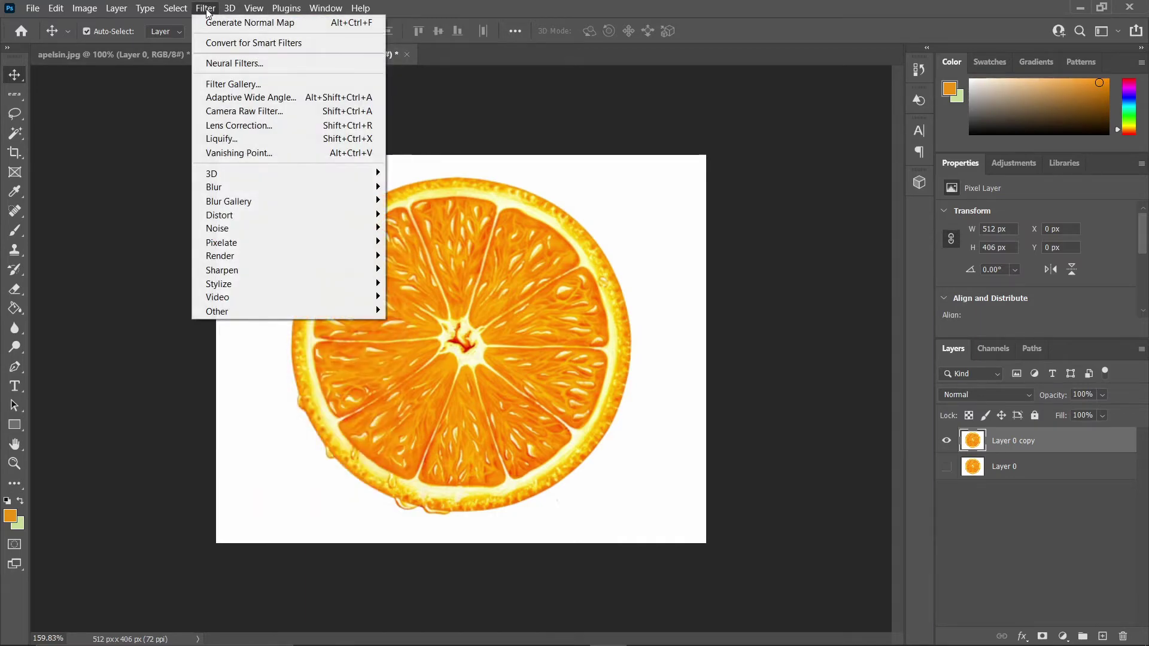
mouse_move(347, 172)
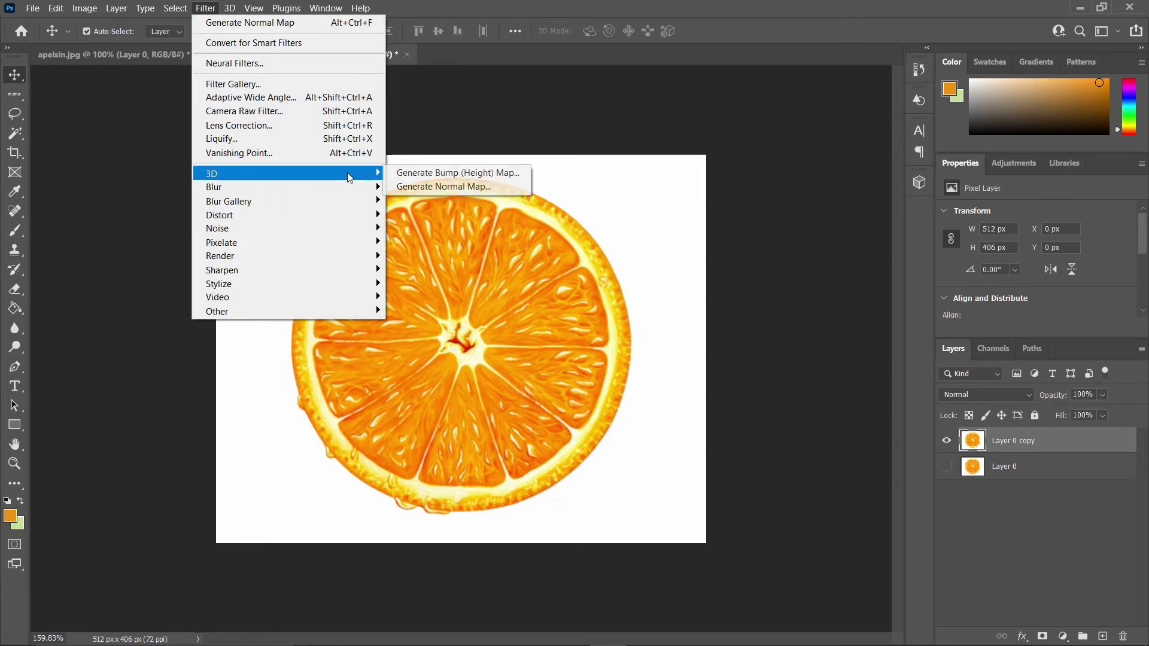
click(415, 187)
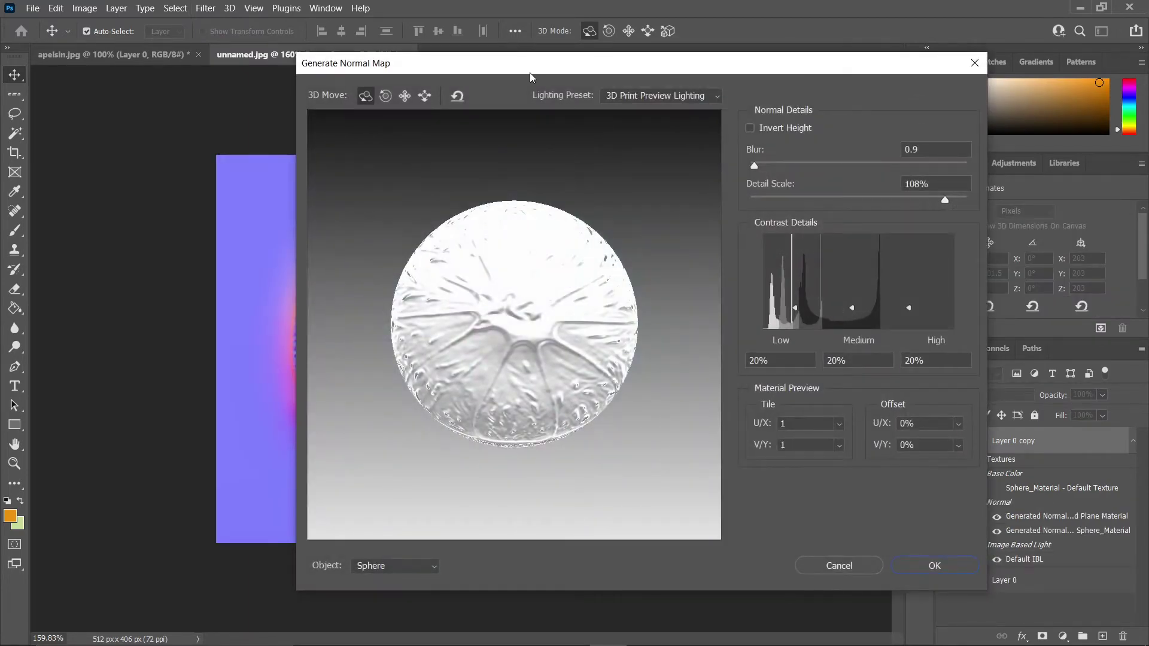
- In Generate Normal Map, set Blur 0.3 and Detail Scale 100, and apply it to Layer 0 copy
drag(525, 64, 874, 82)
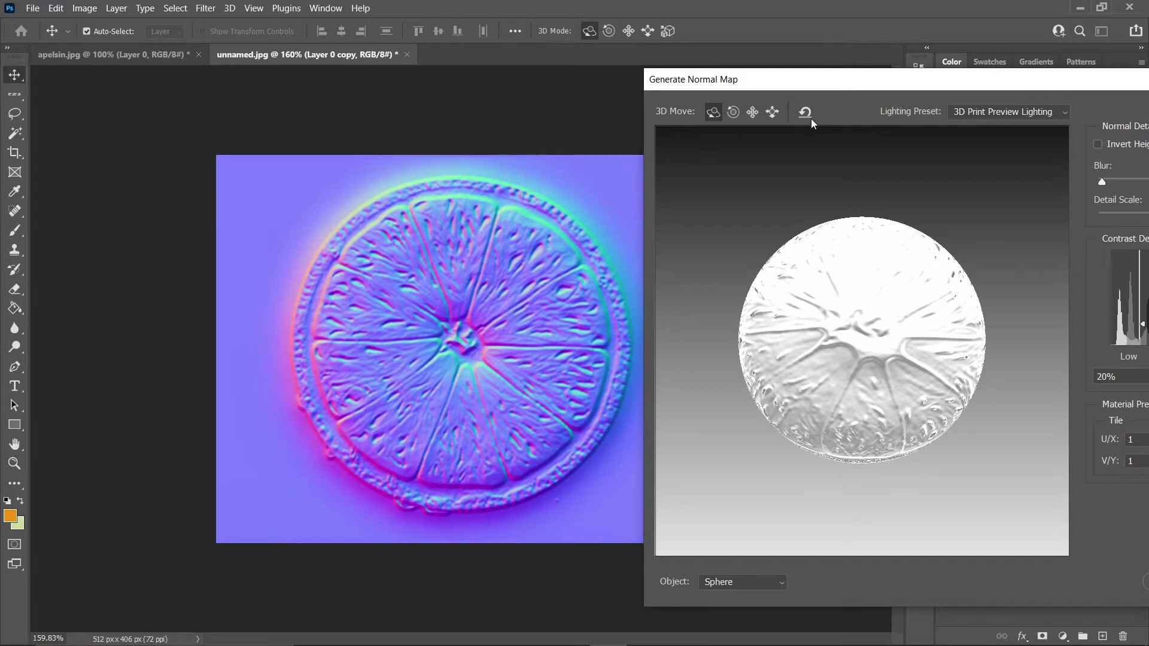
drag(847, 86, 611, 64)
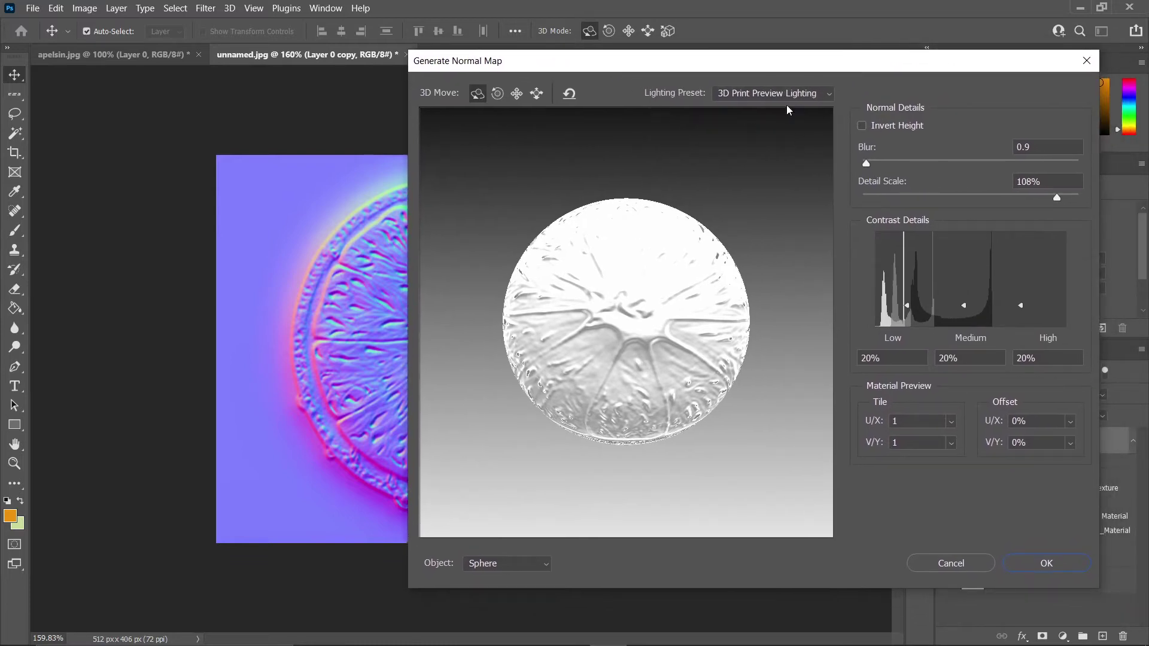
drag(731, 66, 802, 67)
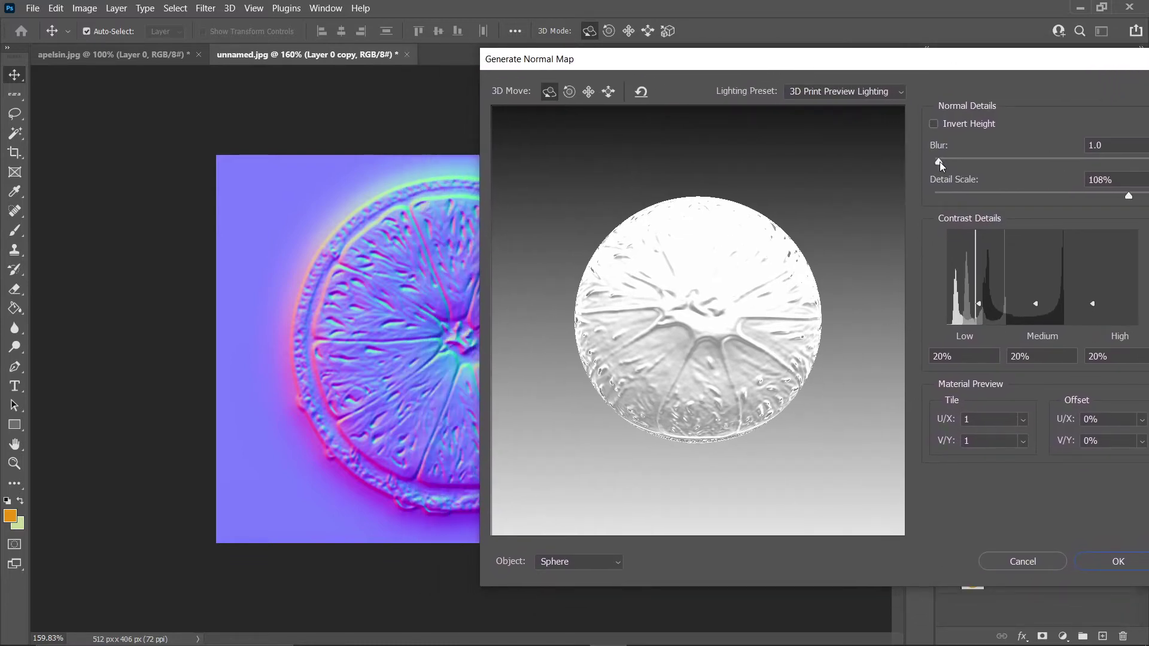
mouse_move(940, 161)
mouse_down()
mouse_move(974, 162)
mouse_move(942, 163)
mouse_up()
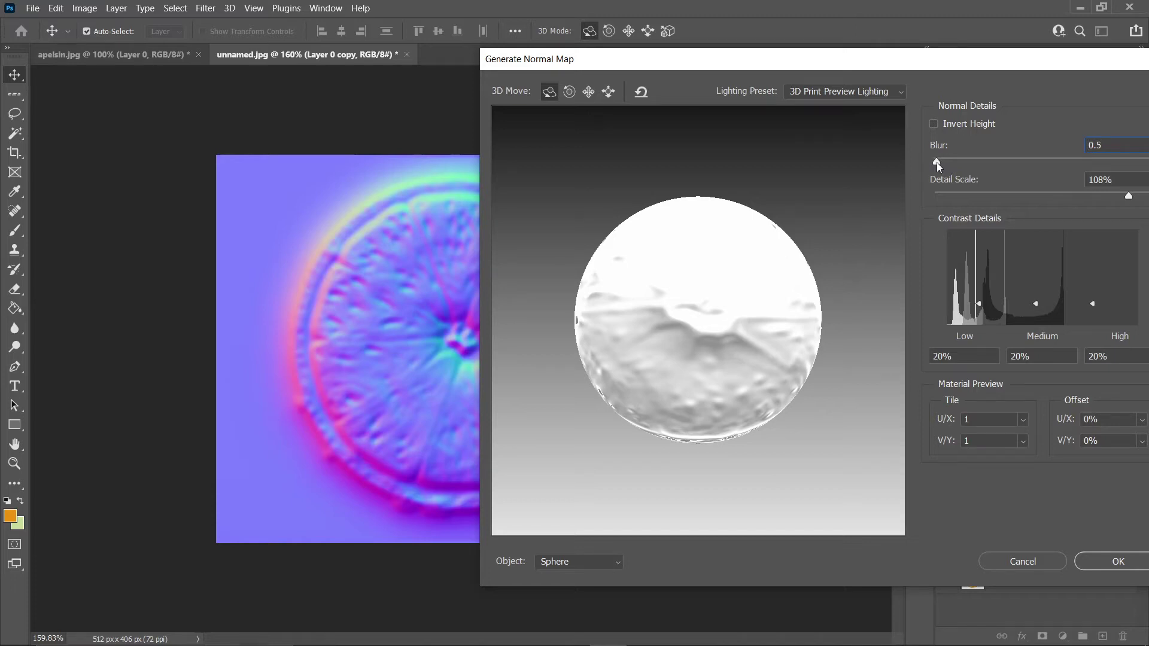
drag(936, 163, 936, 163)
drag(982, 67, 923, 56)
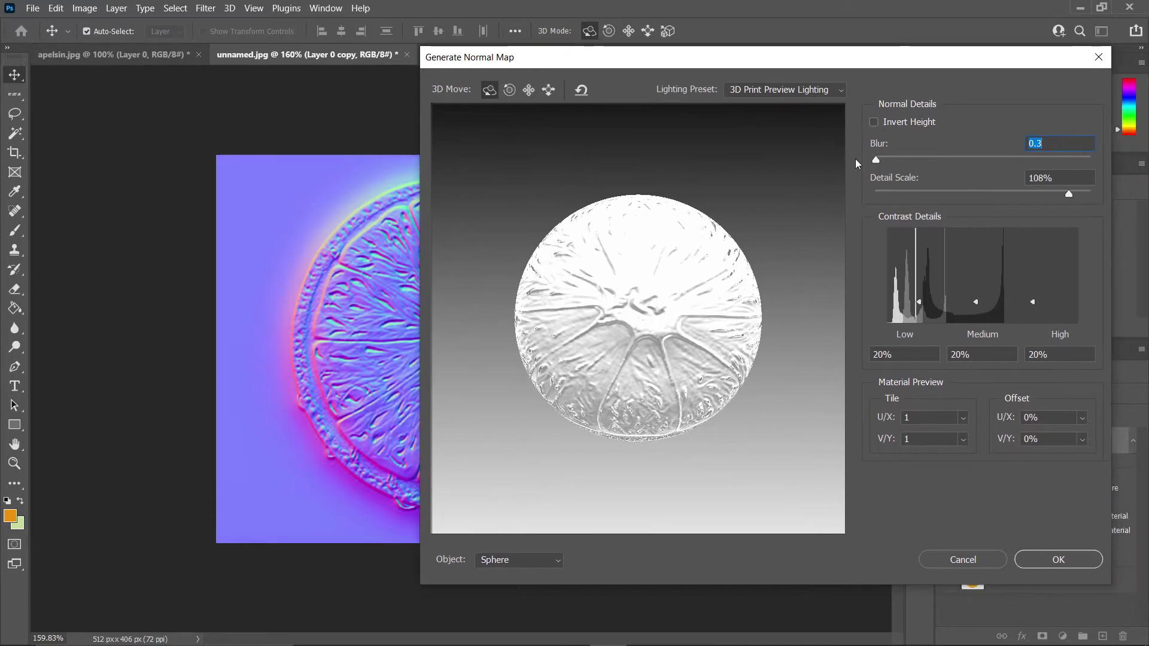
drag(566, 60, 787, 85)
drag(901, 88, 650, 73)
drag(754, 74, 849, 78)
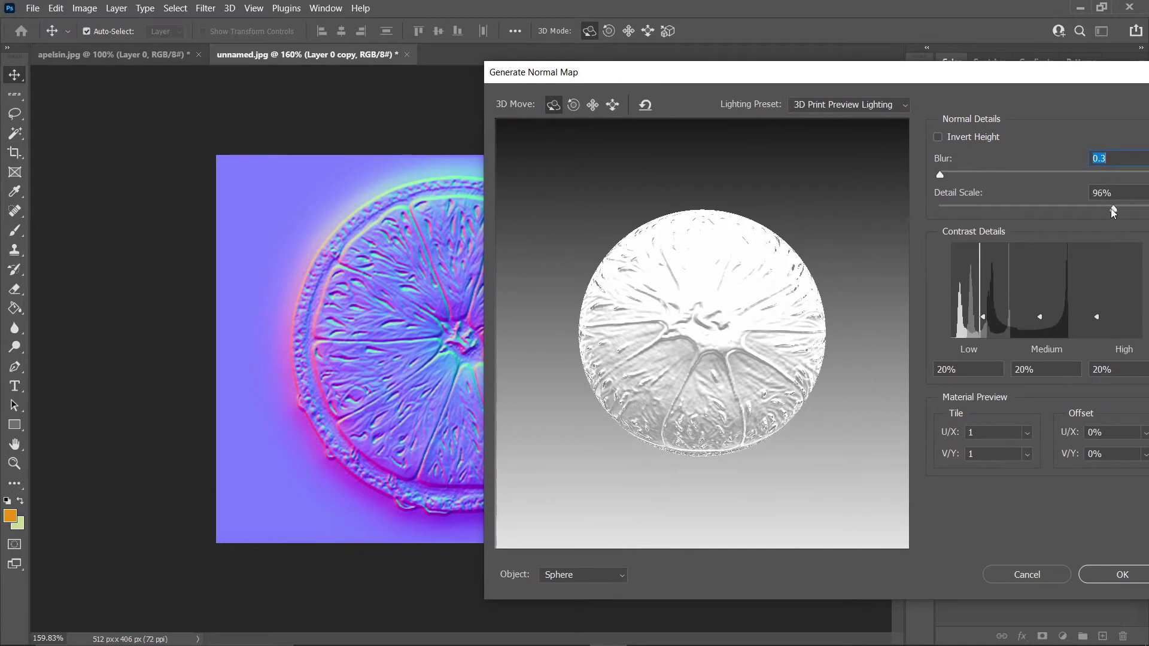
drag(1113, 210, 960, 210)
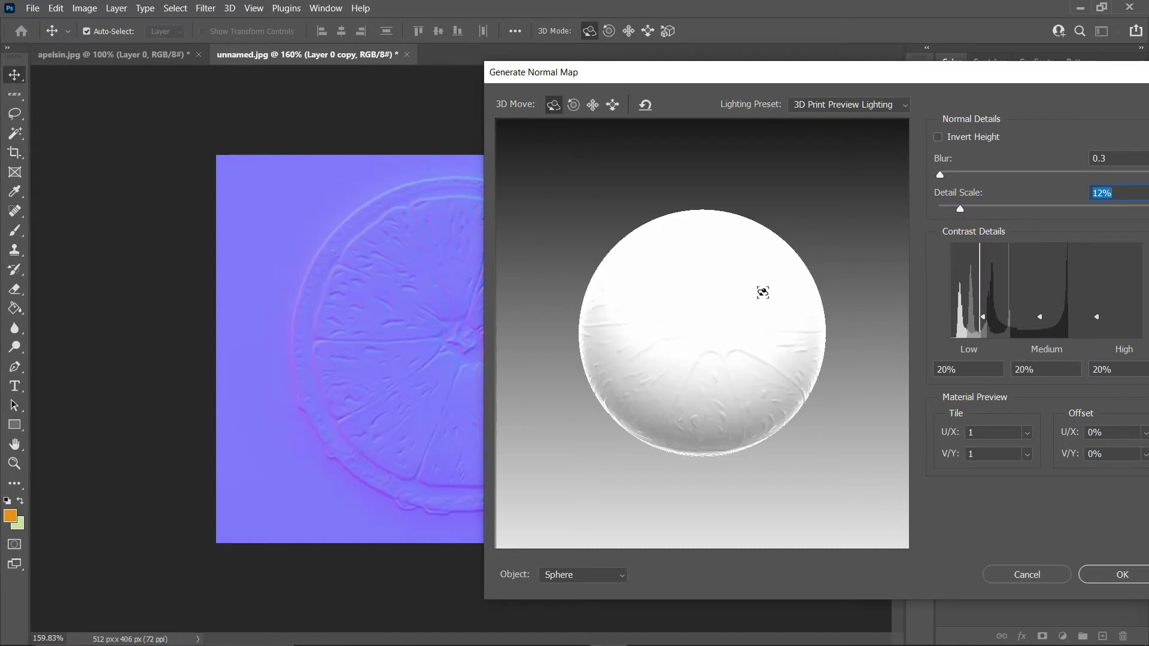
mouse_move(593, 71)
mouse_down()
mouse_move(670, 107)
mouse_move(592, 63)
mouse_up()
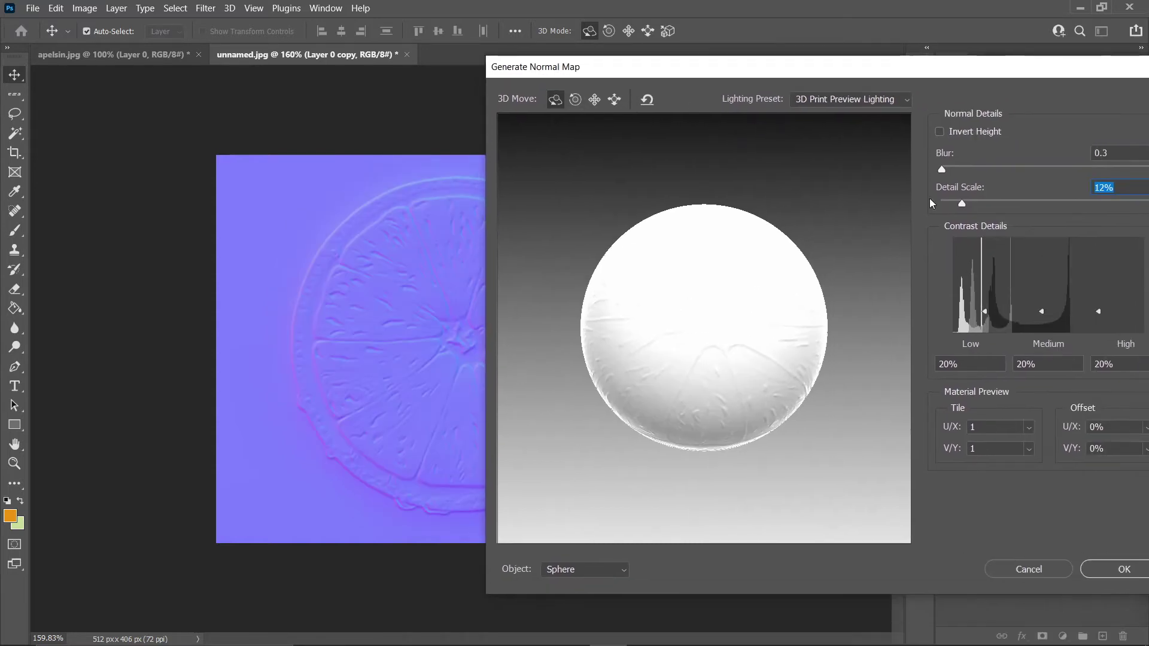
drag(961, 71, 832, 86)
drag(832, 221, 955, 219)
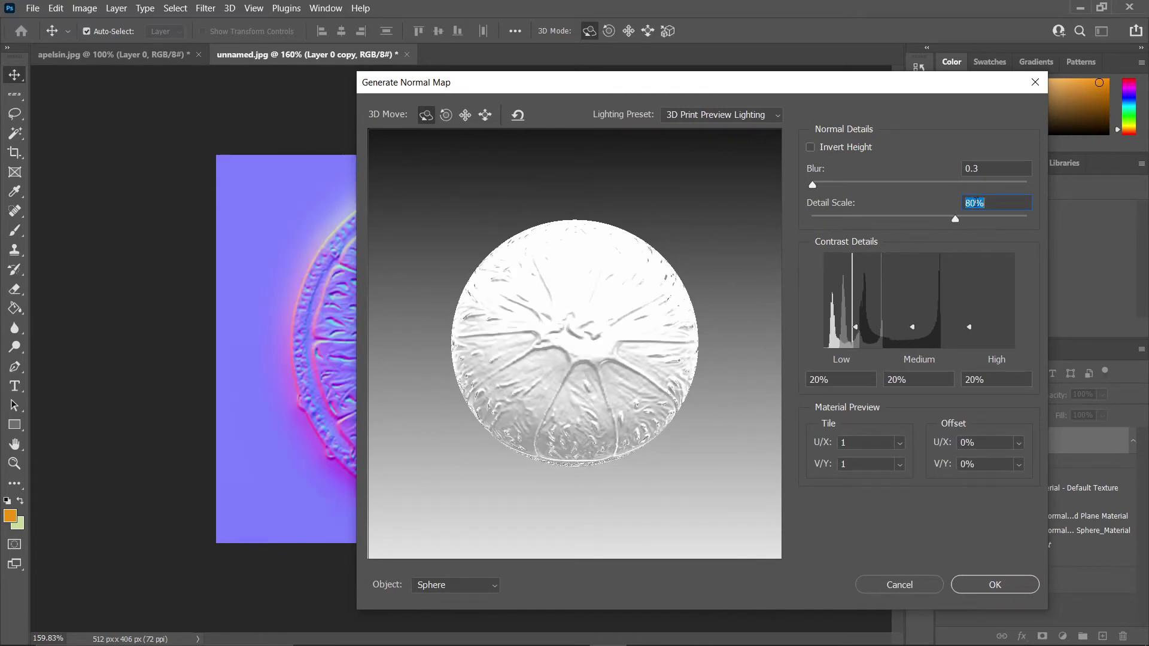
text(100)
key(Return)
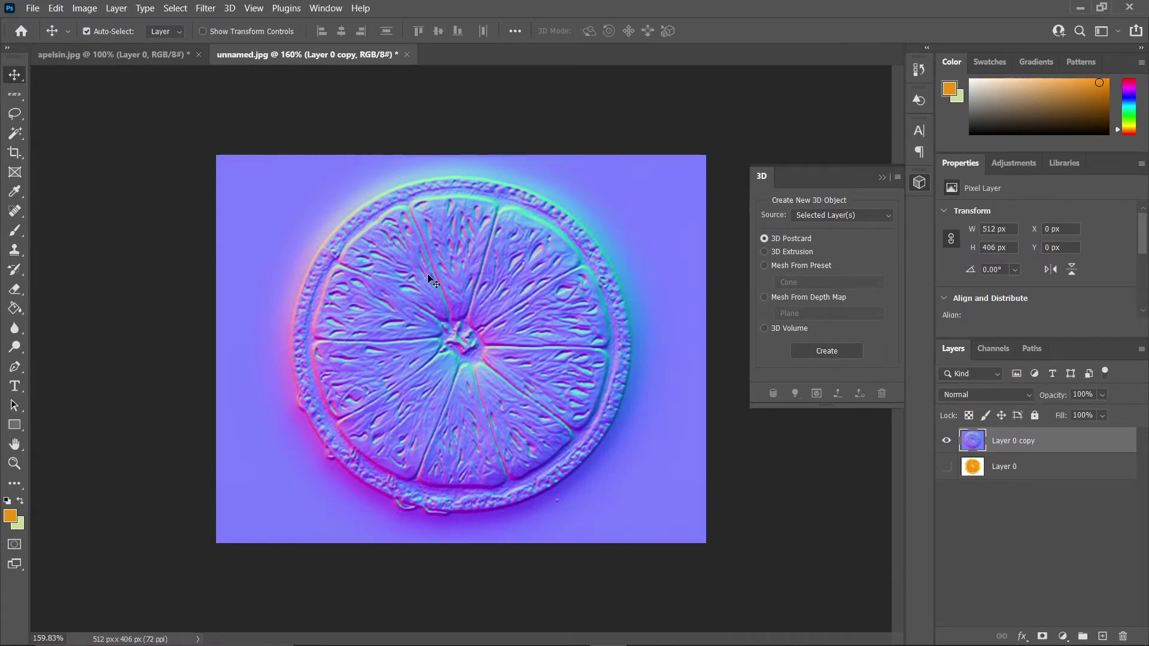
- Close the File > Export menu without exporting and switch back to Adobe Dimension
click(34, 8)
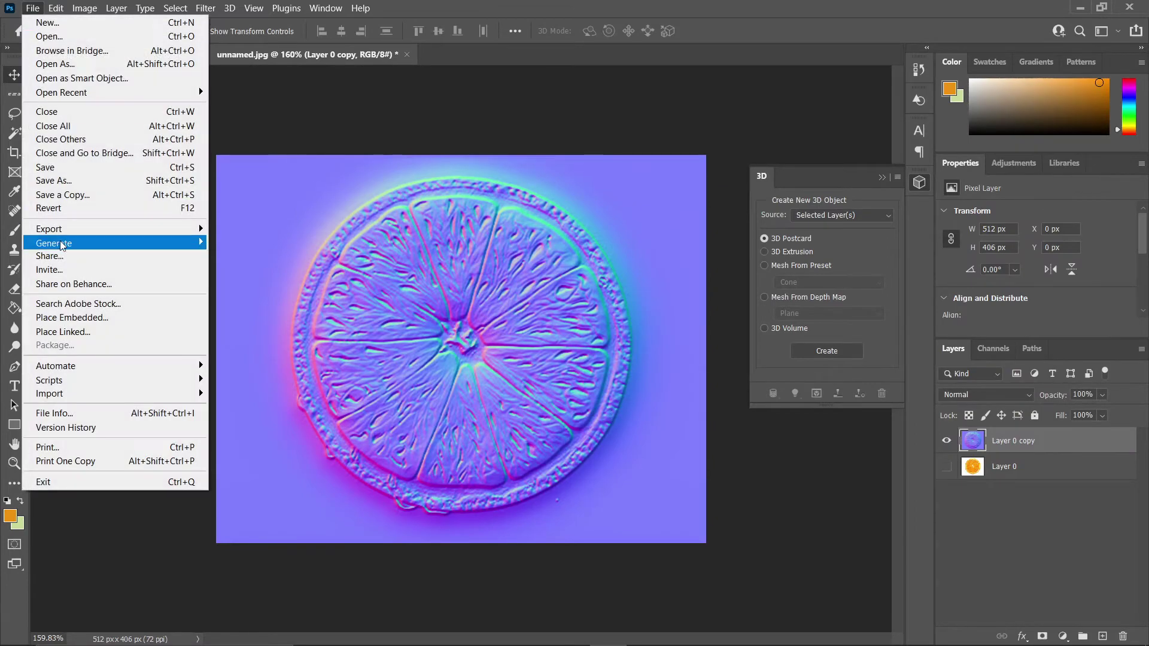
mouse_move(113, 229)
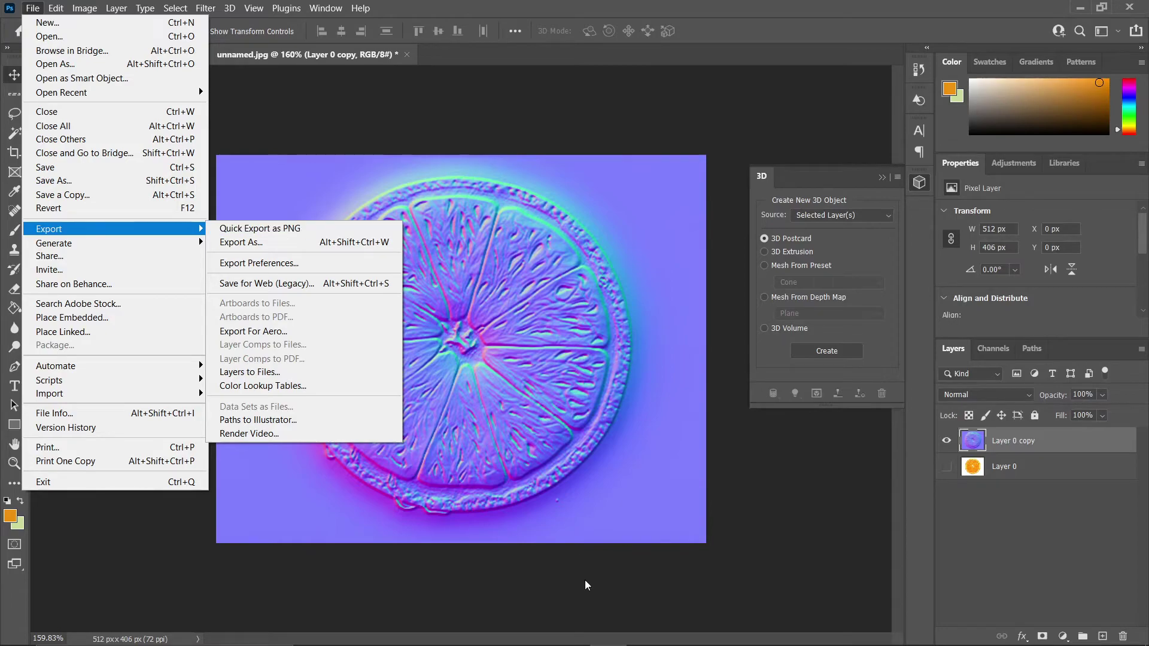
click(605, 581)
key(alt+Tab)
key(alt+Tab)
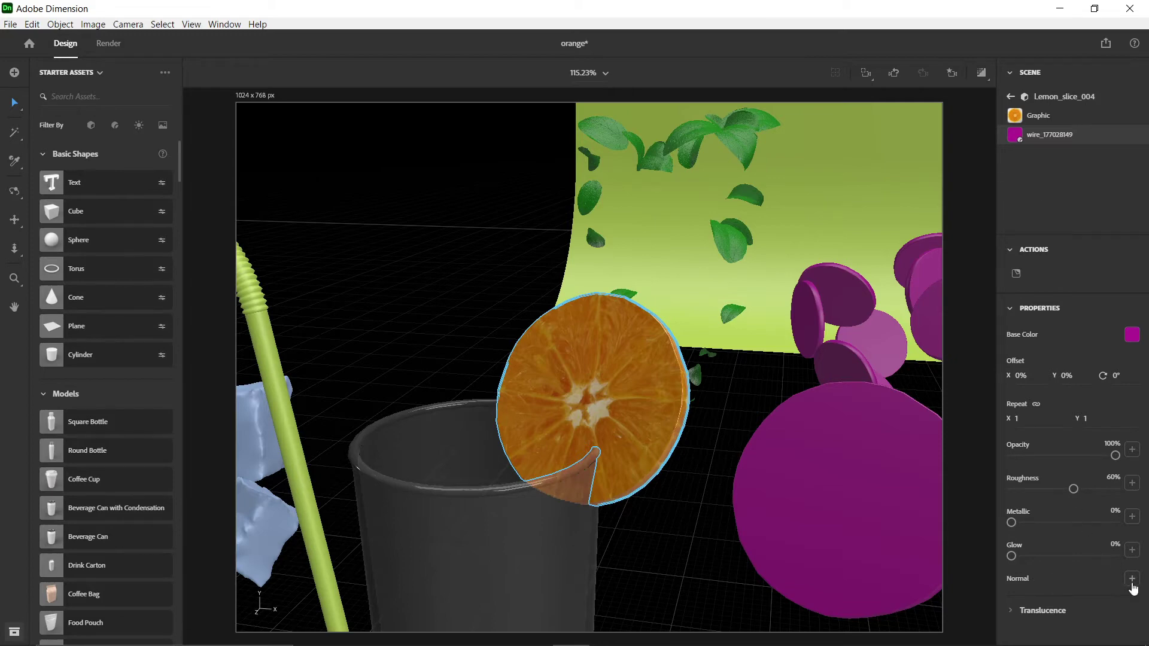
- Load Downloads > Textures > 'orange' as the Lemon_slice_004 material's normal texture
click(1132, 580)
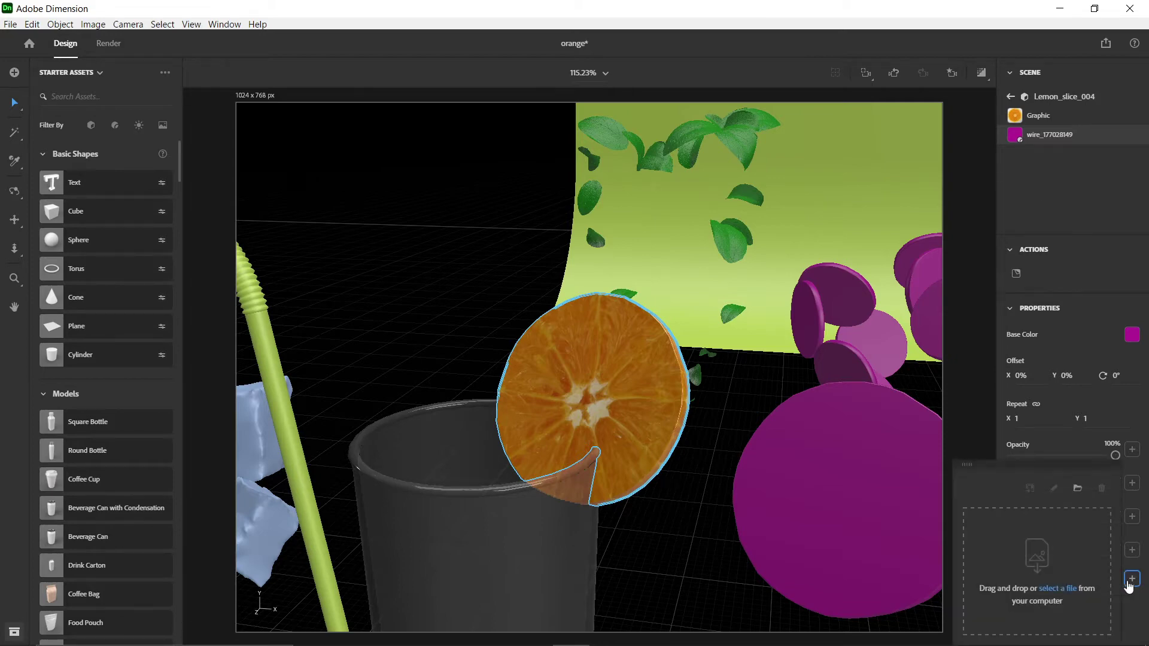
click(1071, 589)
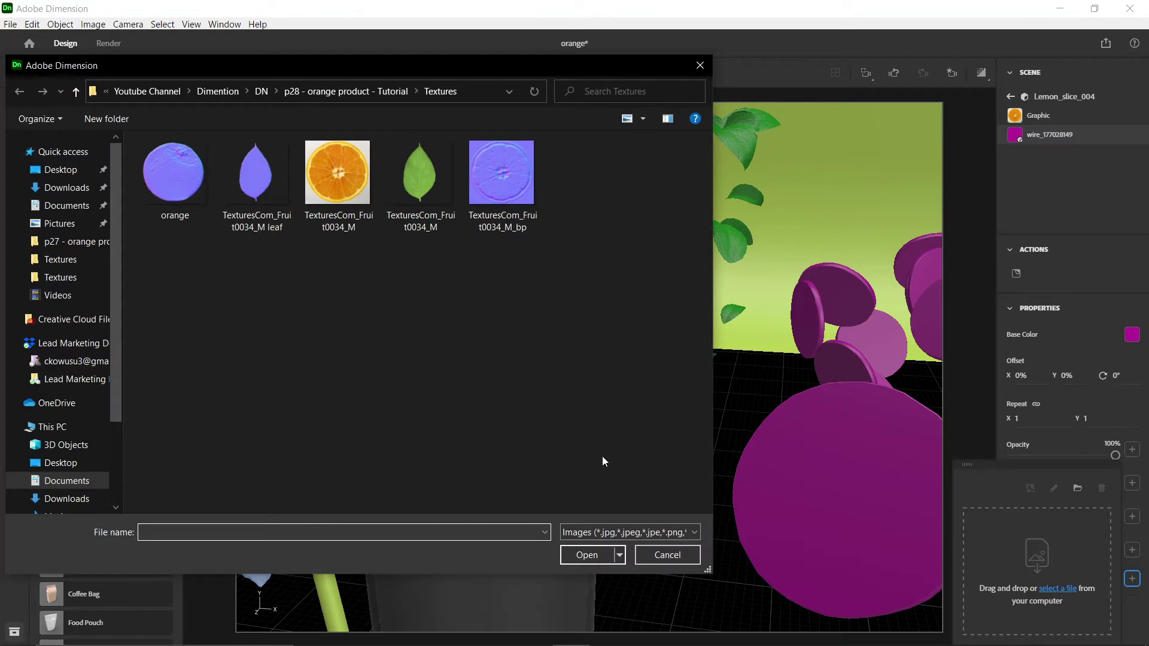
click(72, 188)
double_click(344, 208)
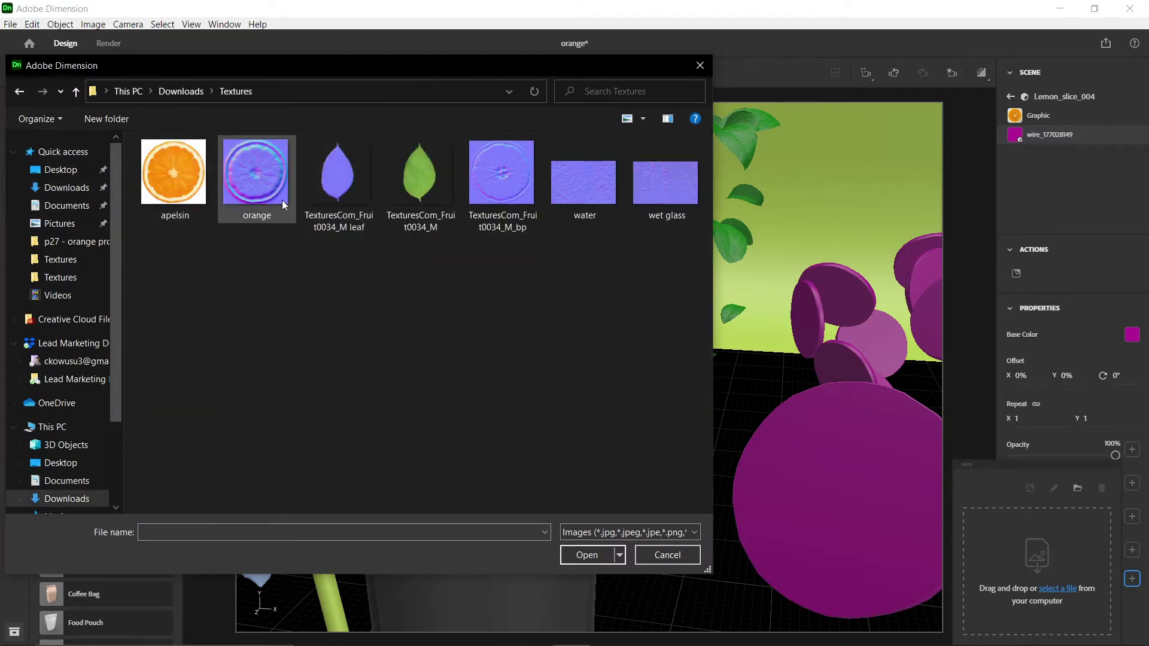
click(263, 176)
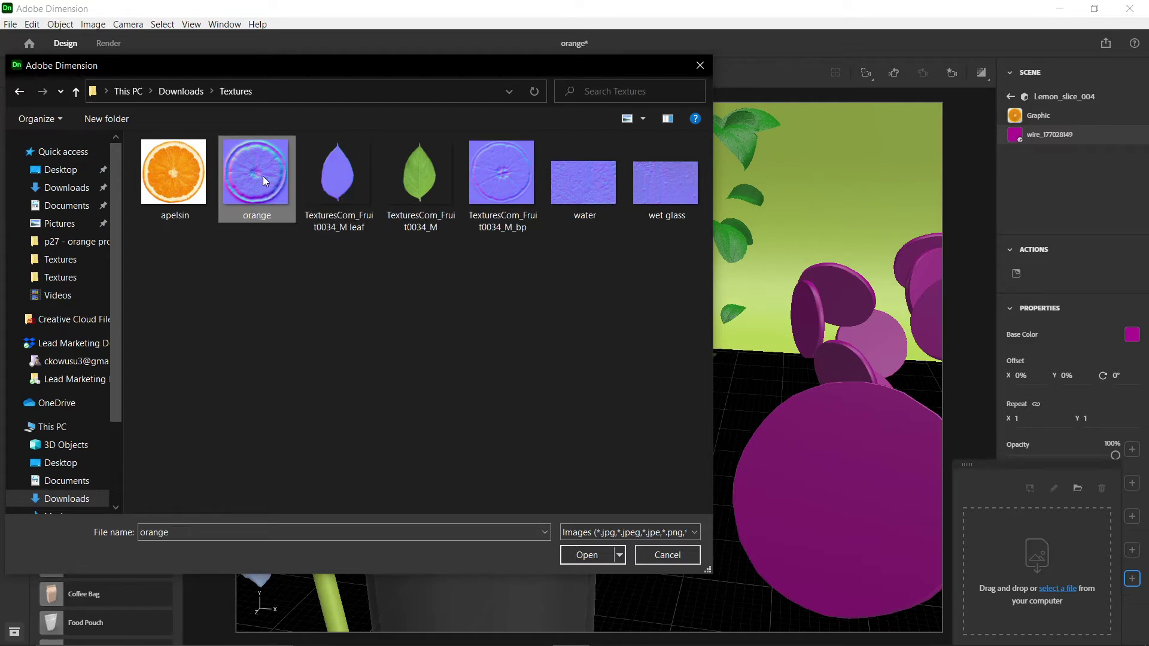
click(587, 555)
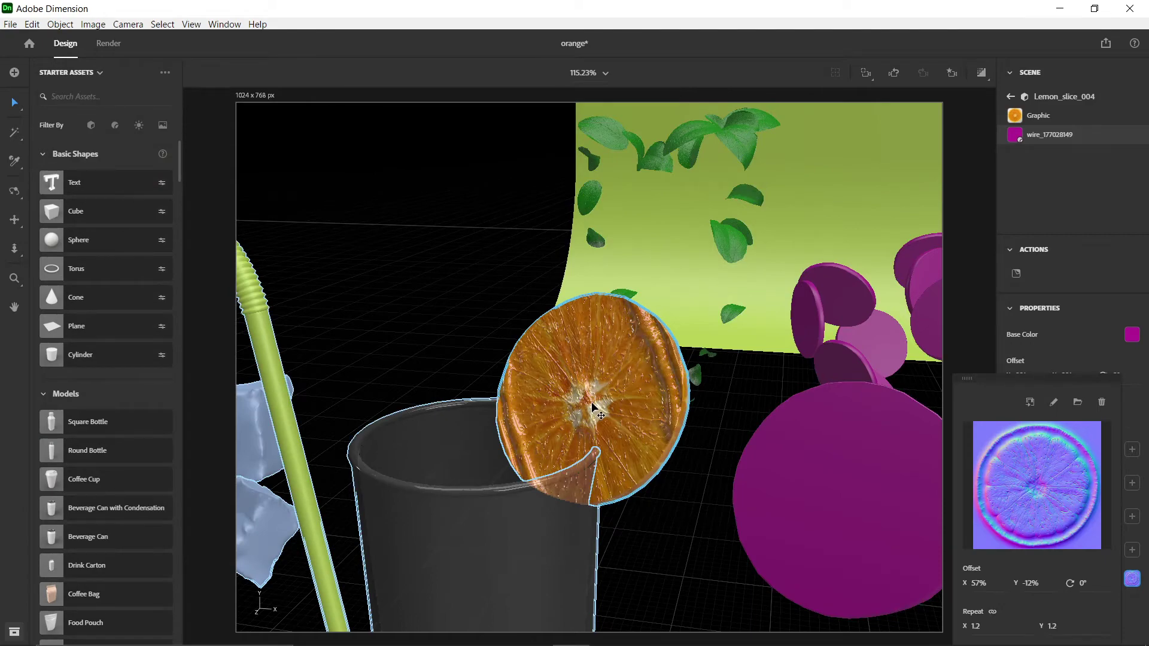
- Move the slice's normal map to offset 65% / -7% with repeat 0.9
scroll(608, 404, up, 5)
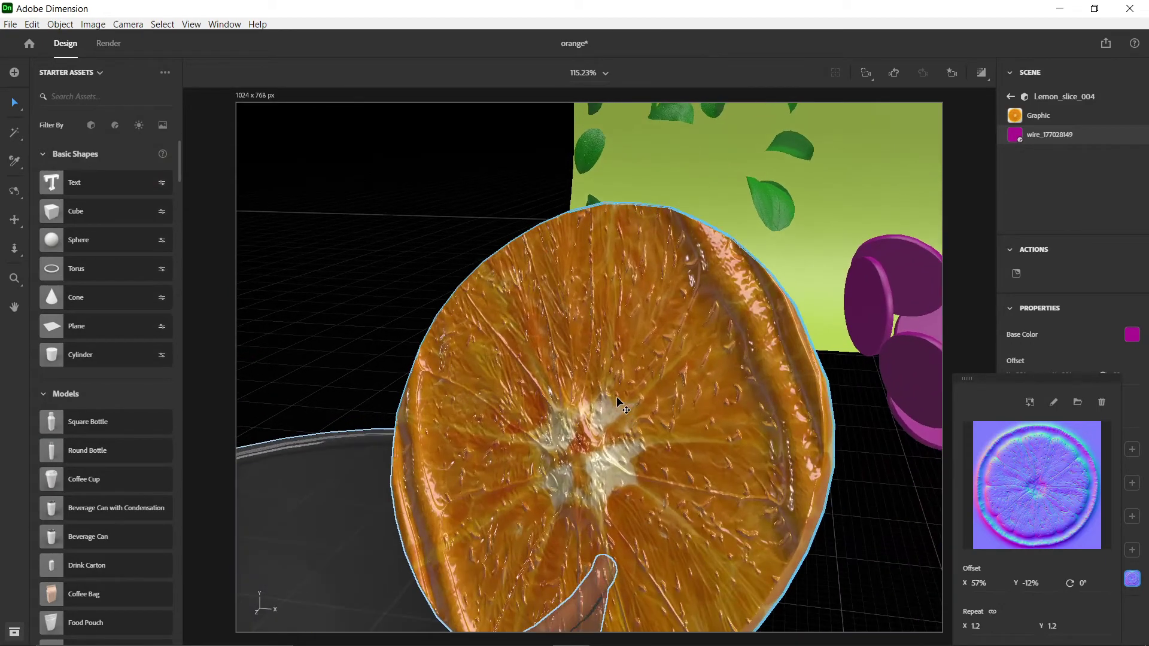
right_drag(695, 469, 670, 446)
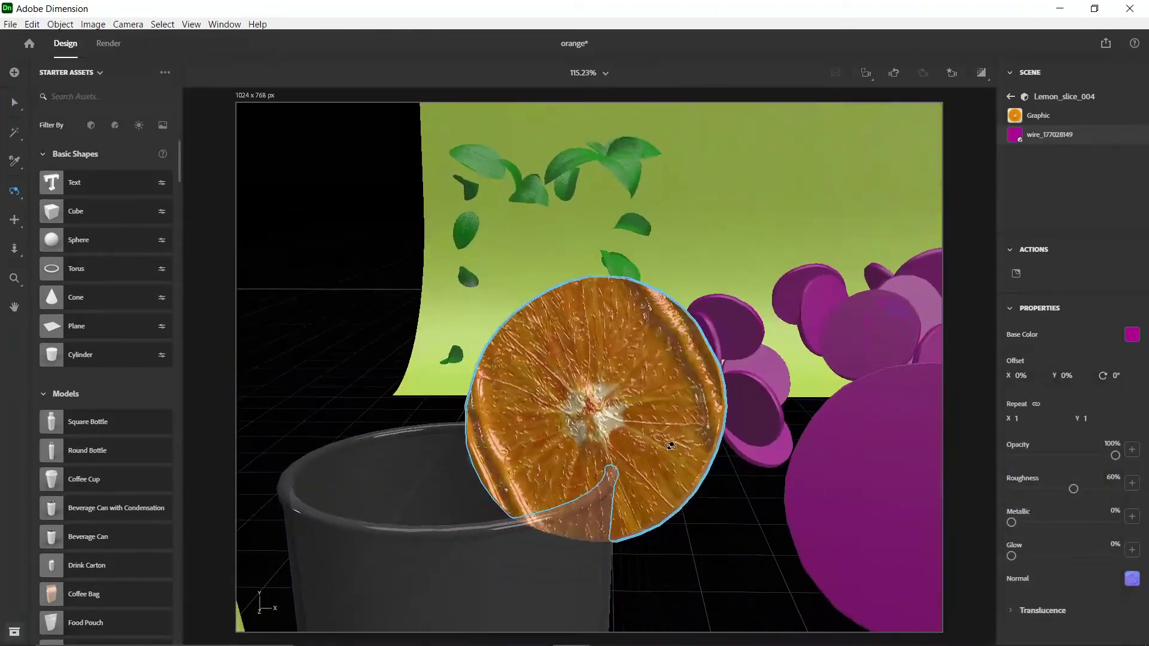
scroll(671, 446, up, 2)
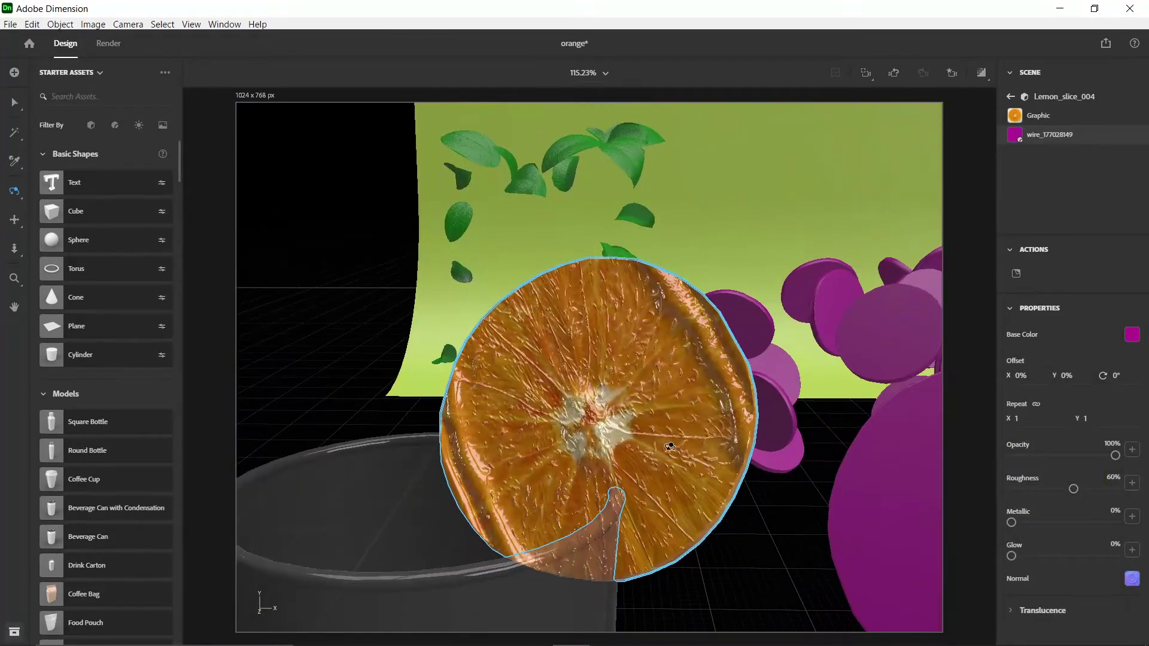
click(1132, 579)
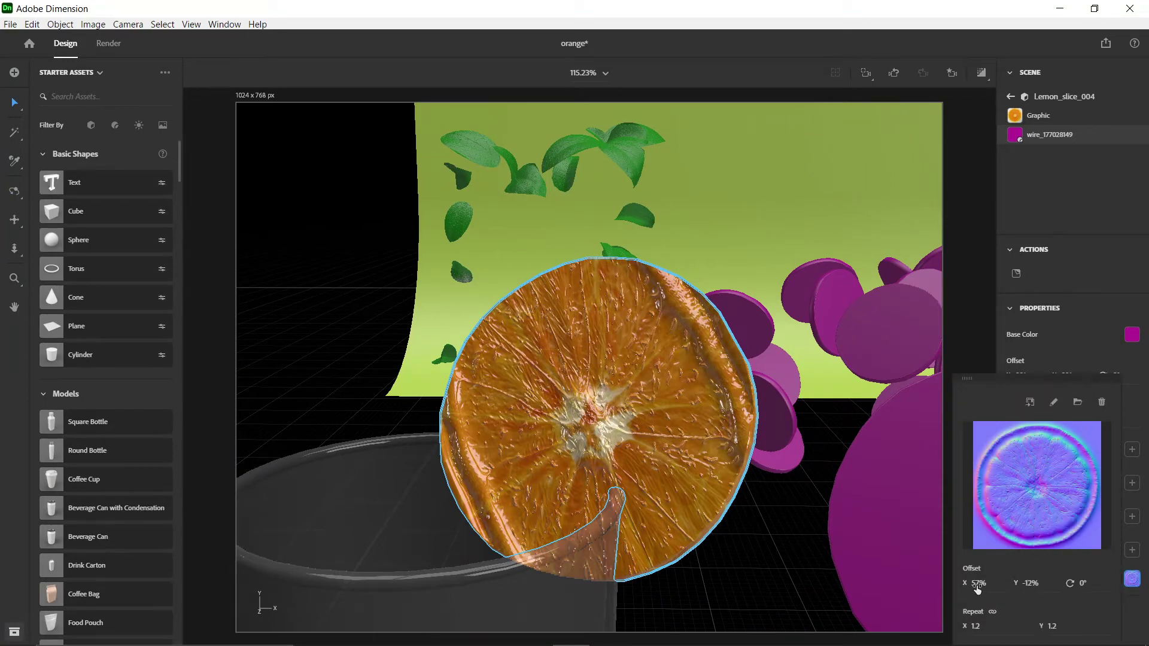
drag(976, 584, 983, 584)
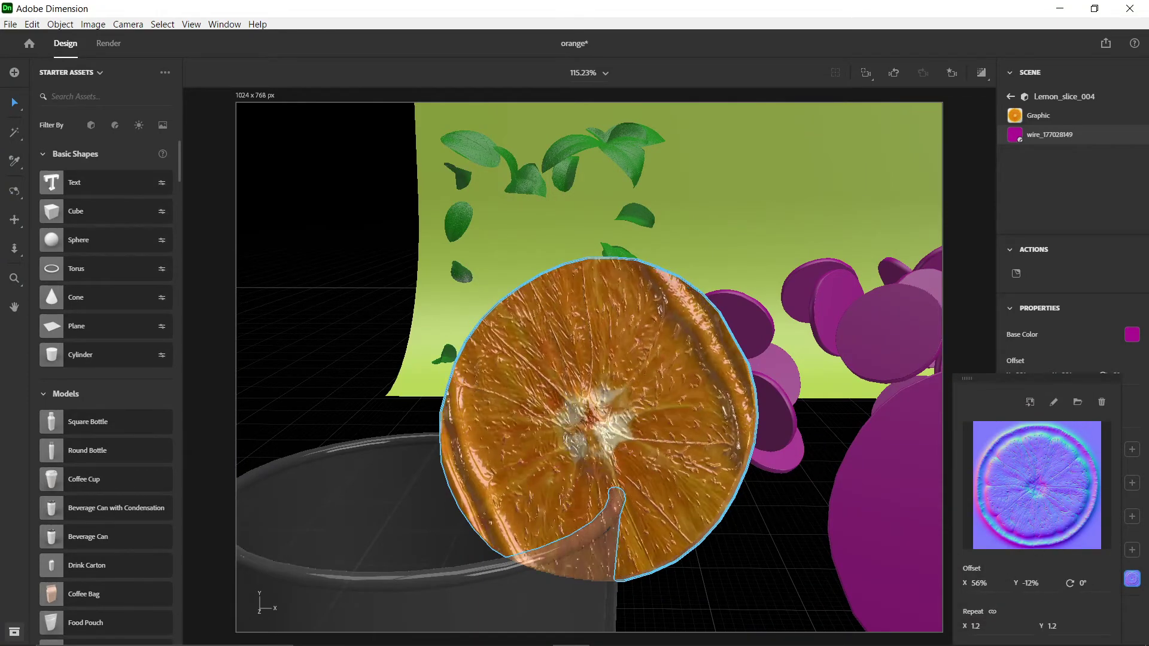
drag(976, 584, 1034, 589)
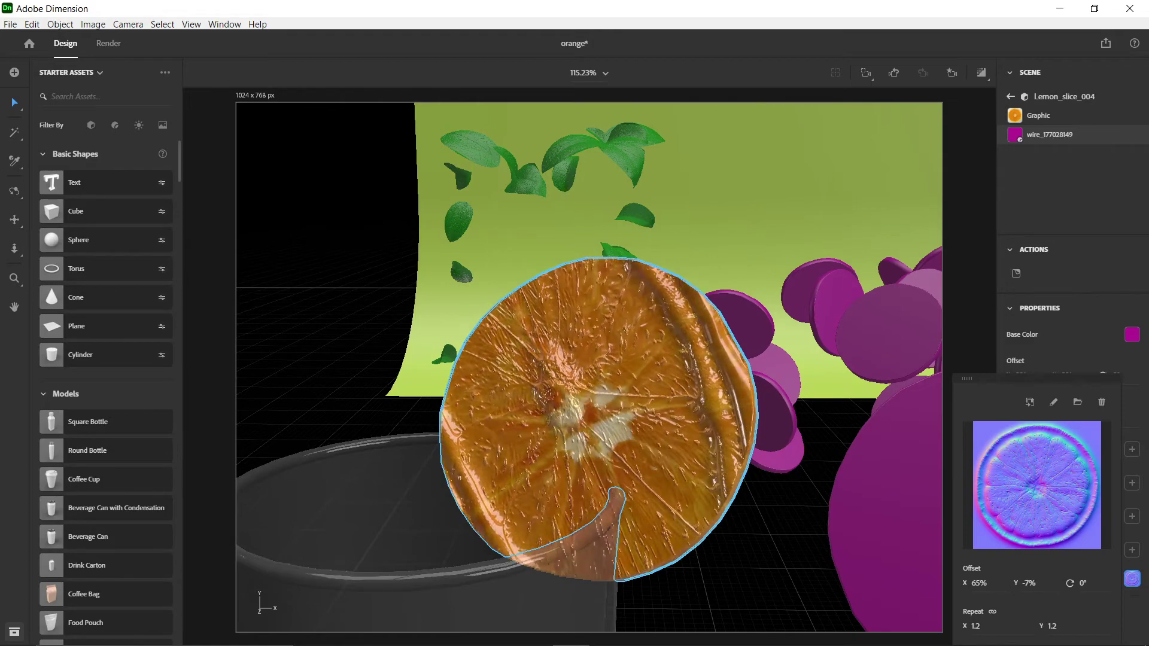
mouse_move(976, 627)
mouse_down()
mouse_move(960, 627)
mouse_move(970, 627)
mouse_up()
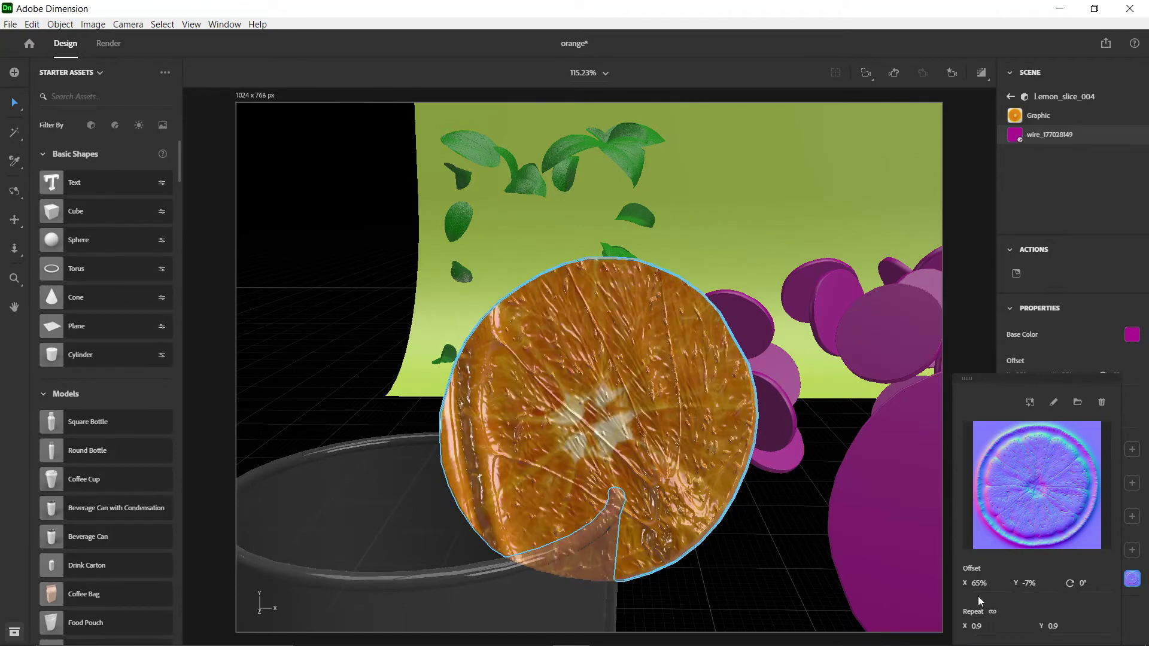
click(1129, 612)
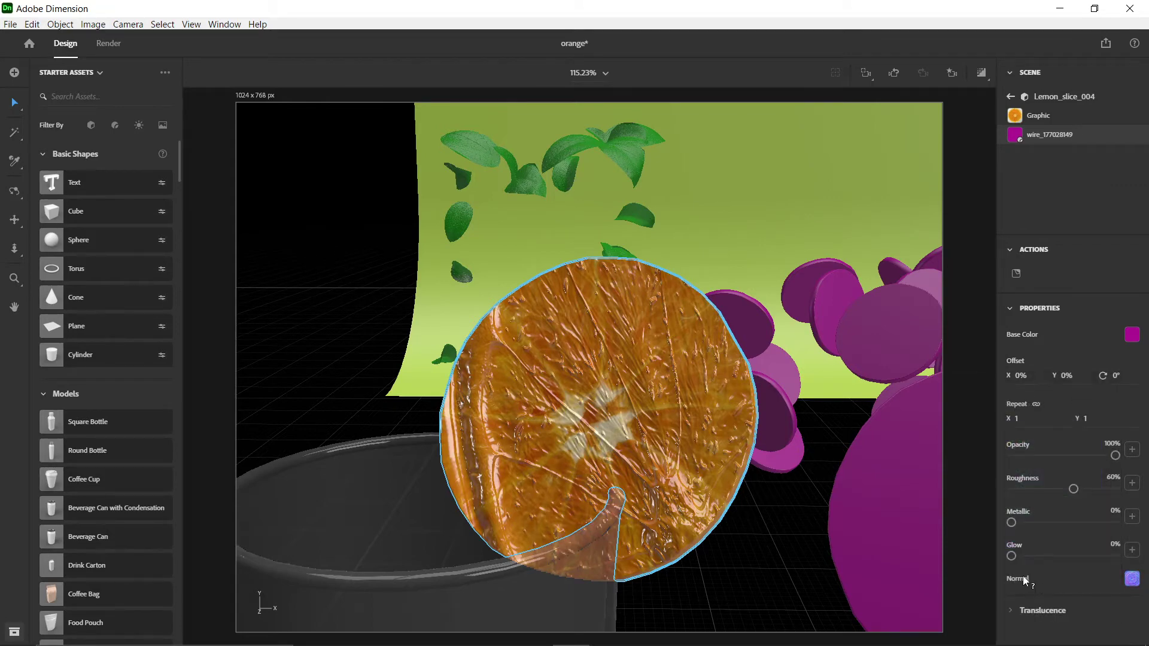
- Check the orange Graphic decal's placement options, then reselect the slice's base material
click(1039, 115)
click(1130, 380)
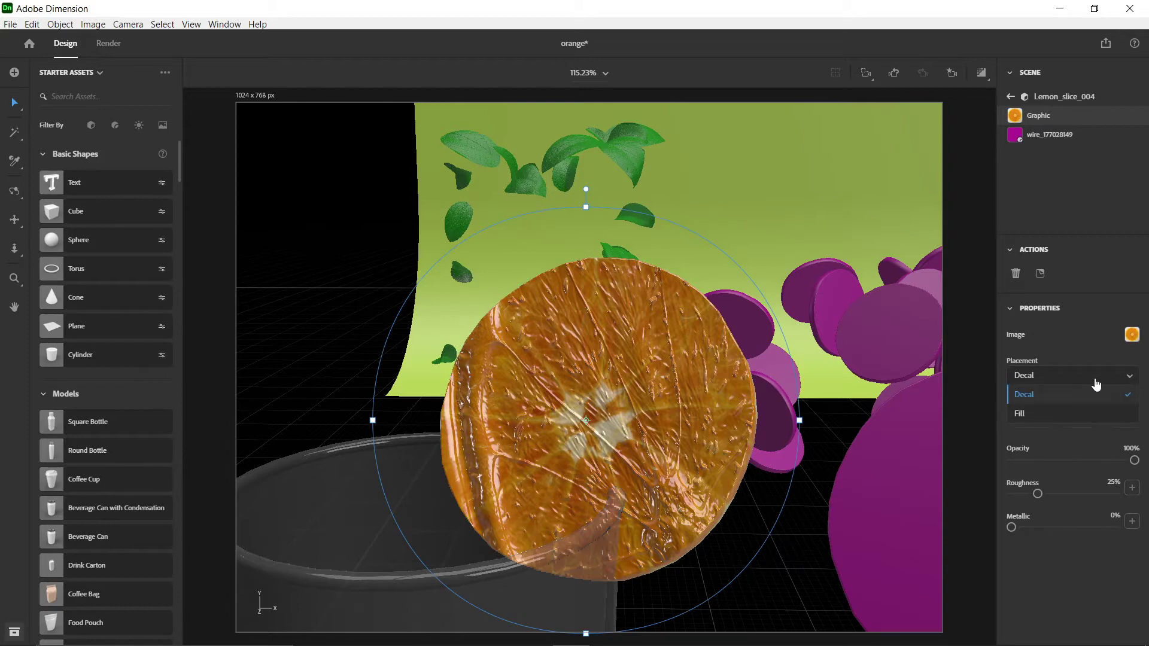
click(1046, 136)
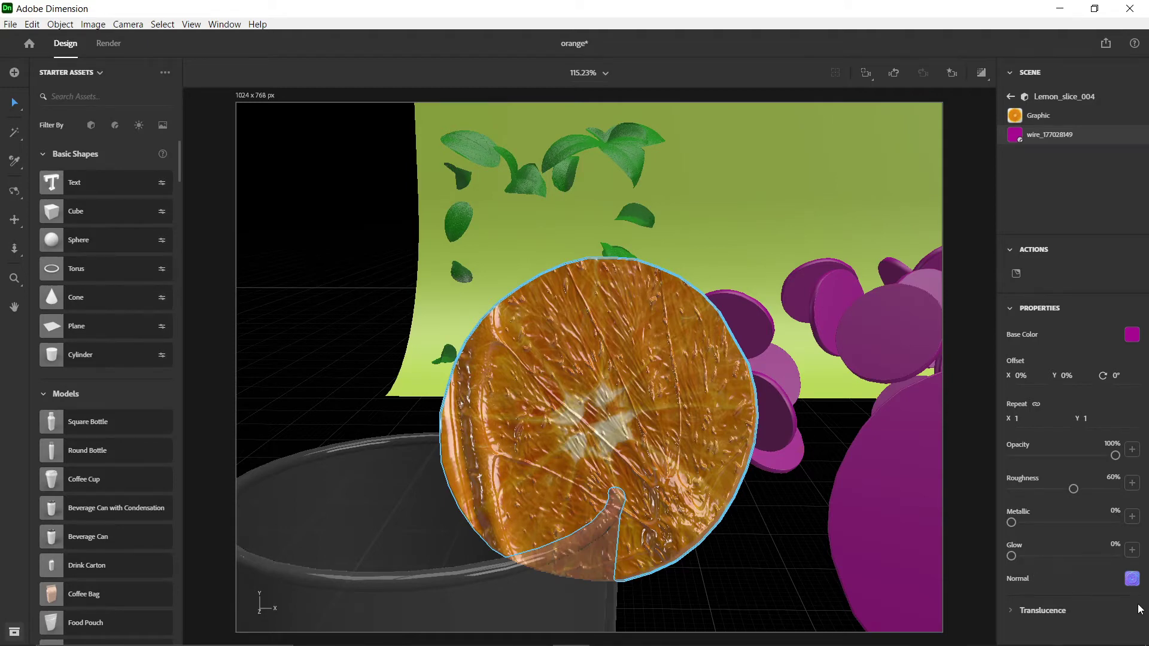
- Set the normal map repeat back to 1 and its offset to -130% / -2%
click(1134, 581)
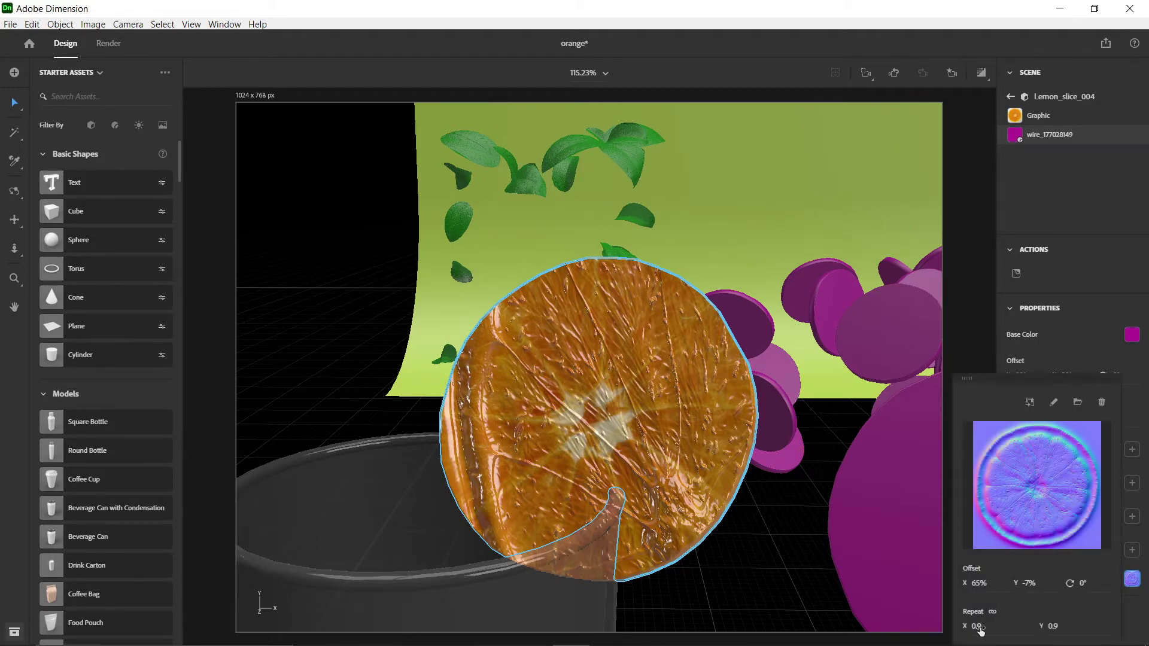
drag(978, 631, 991, 630)
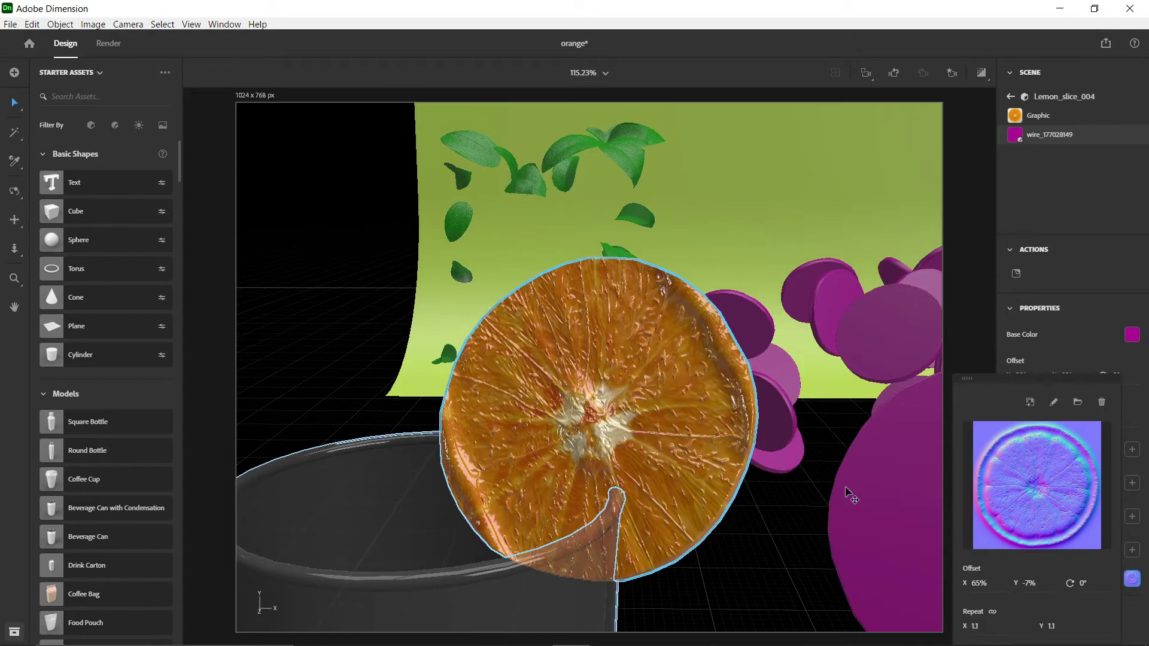
drag(978, 585, 1004, 591)
drag(989, 633, 986, 633)
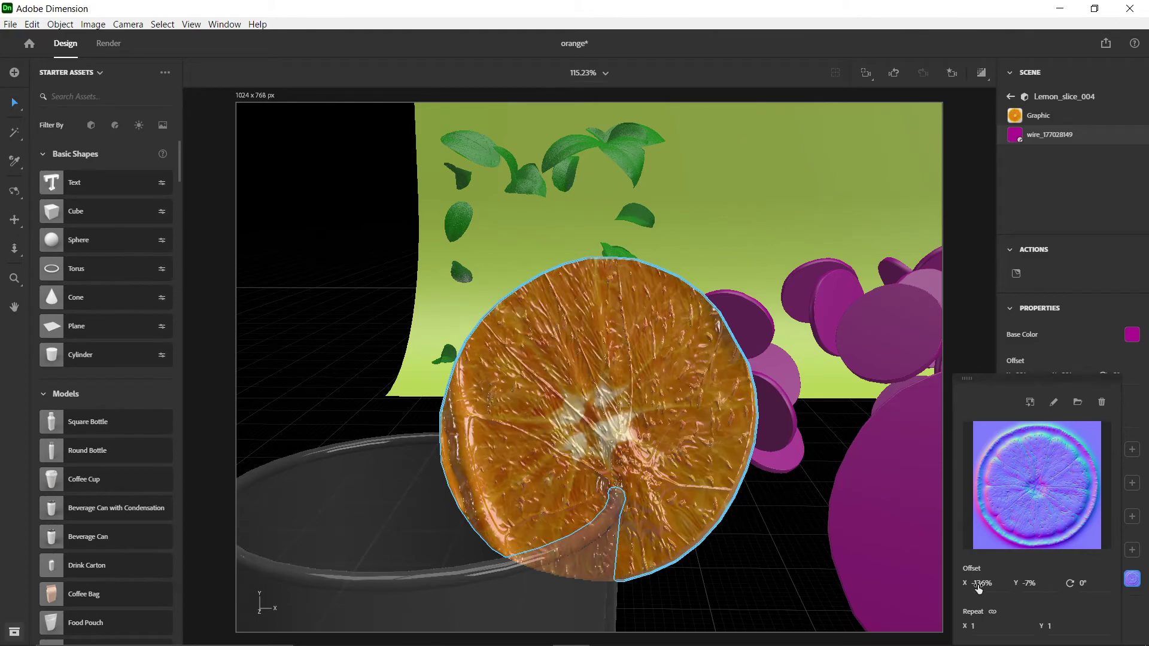
drag(982, 585, 1036, 586)
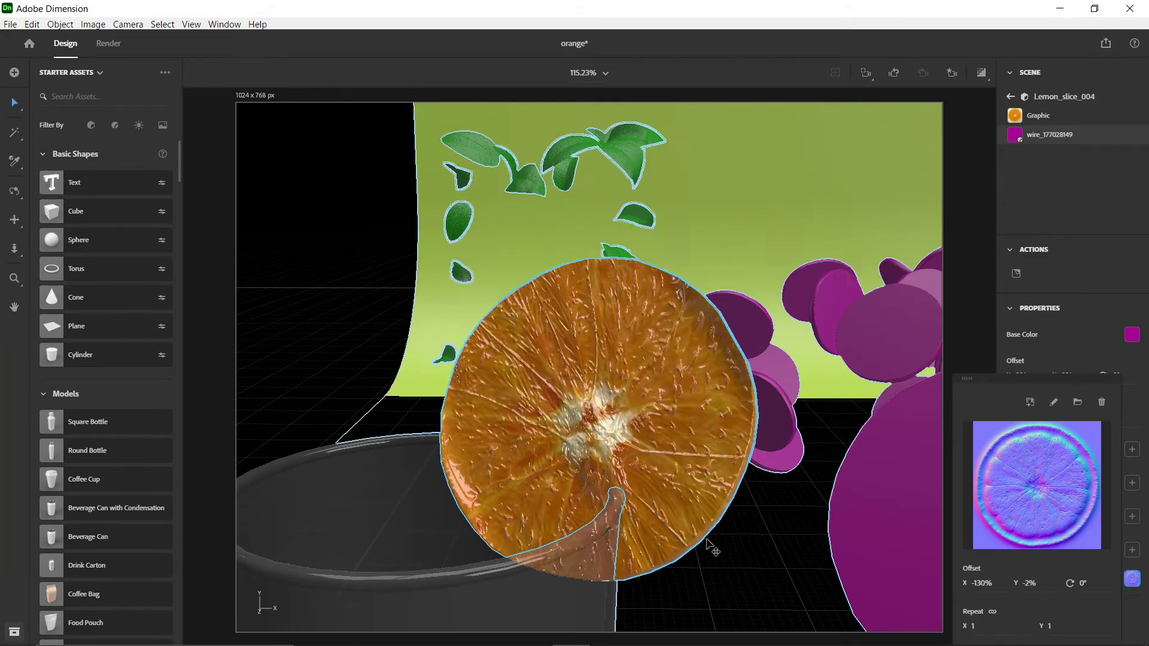
scroll(707, 540, down, 5)
right_drag(711, 466, 713, 466)
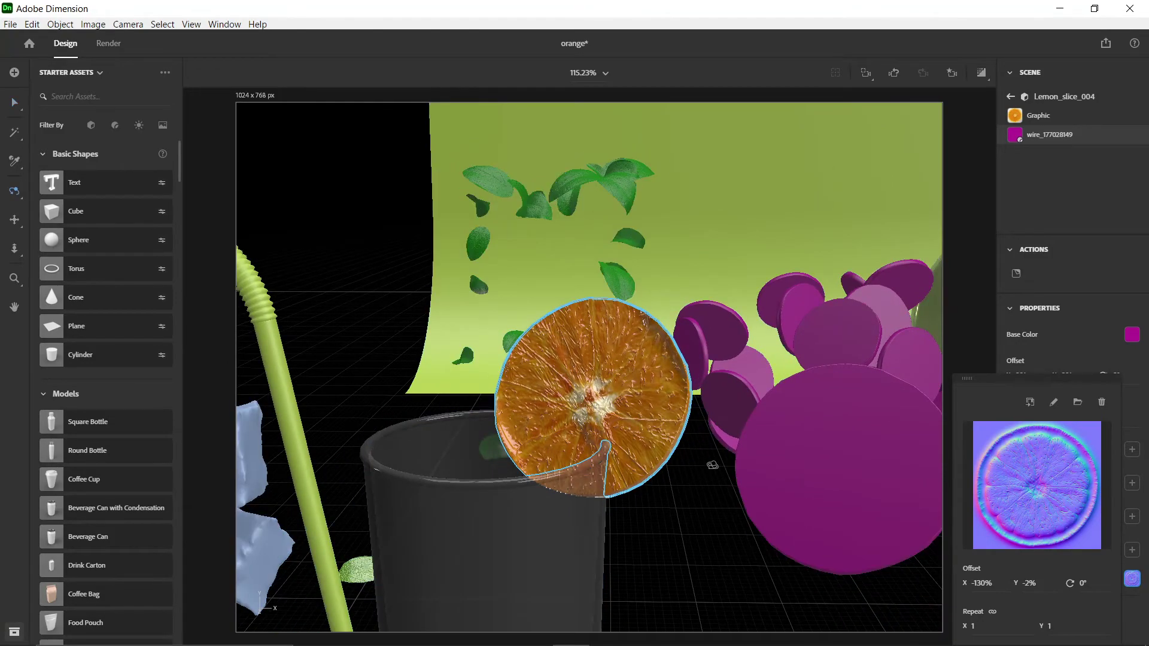
- Orbit the camera around the orange slice from several sides and back toward the front
drag(712, 465, 557, 398)
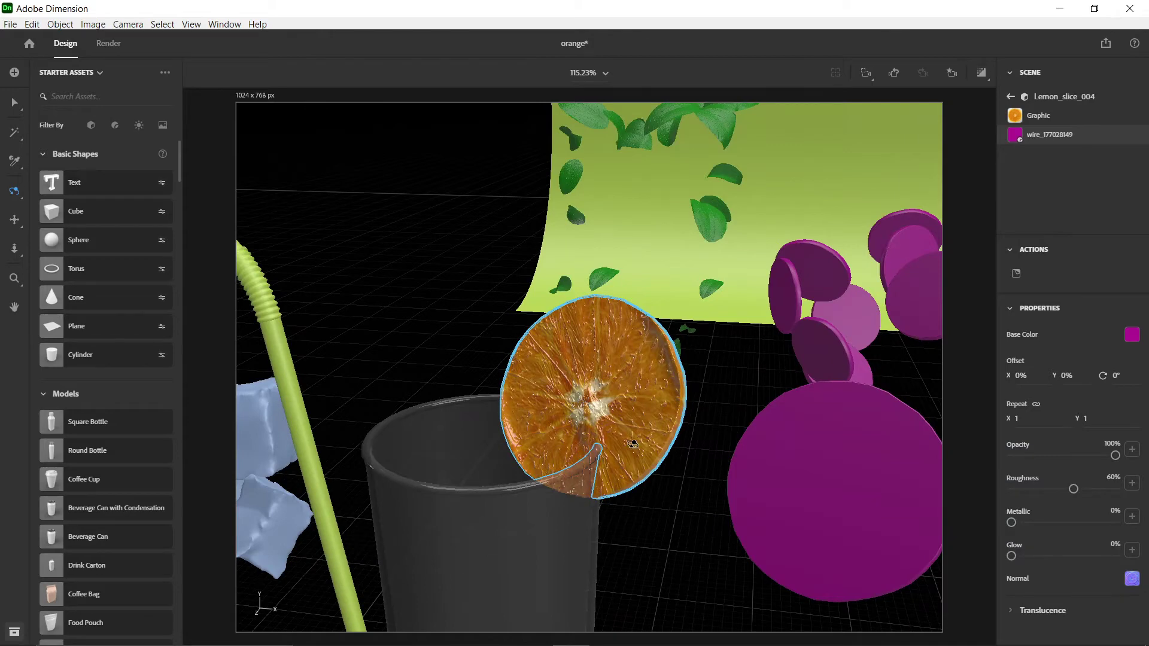
drag(603, 437, 686, 384)
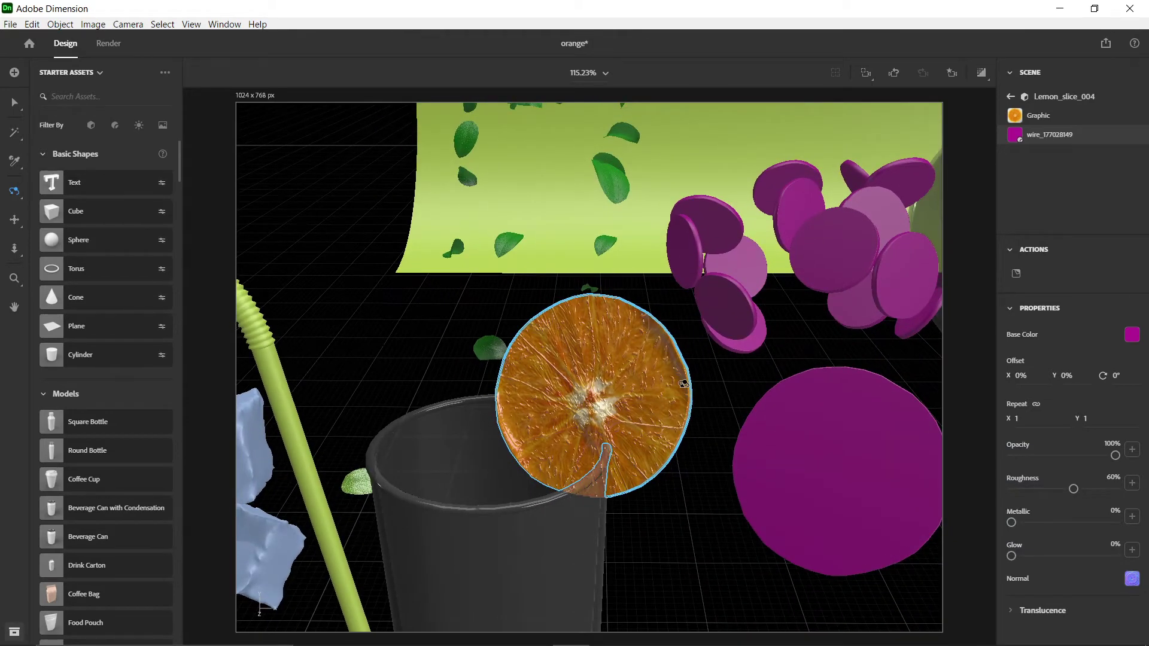
mouse_move(780, 405)
mouse_down()
mouse_move(419, 334)
mouse_move(457, 367)
mouse_move(764, 401)
mouse_up()
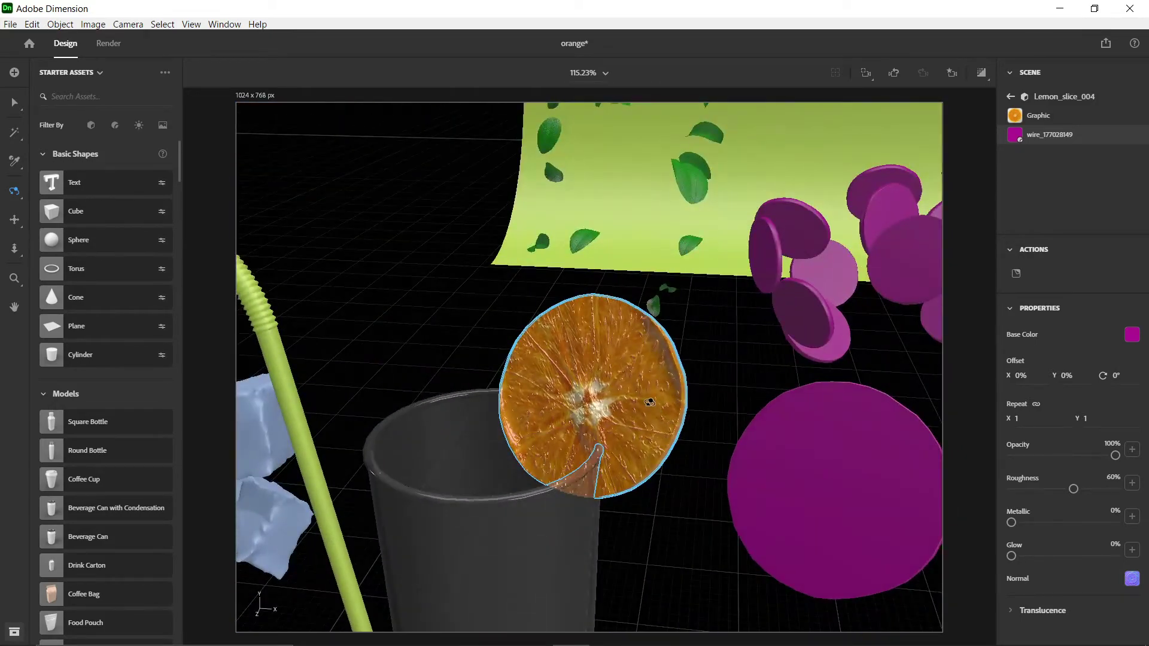
drag(650, 402, 638, 346)
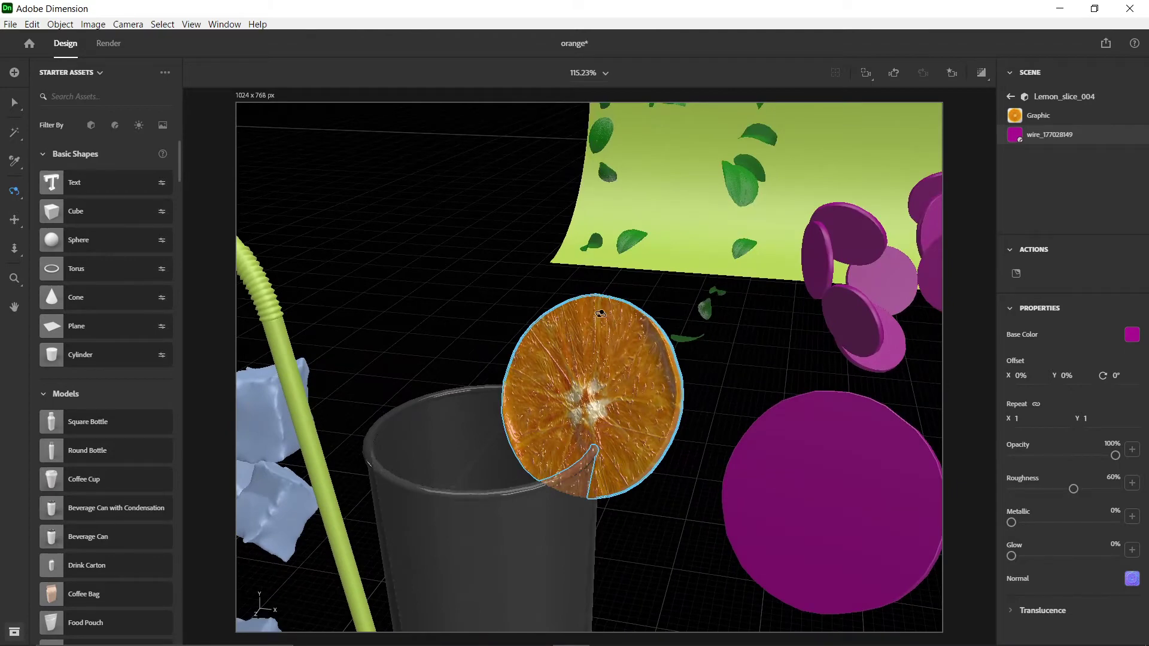
- Swap the Graphic decal's image for the 'apelsin' orange photo from the Textures folder
click(1043, 120)
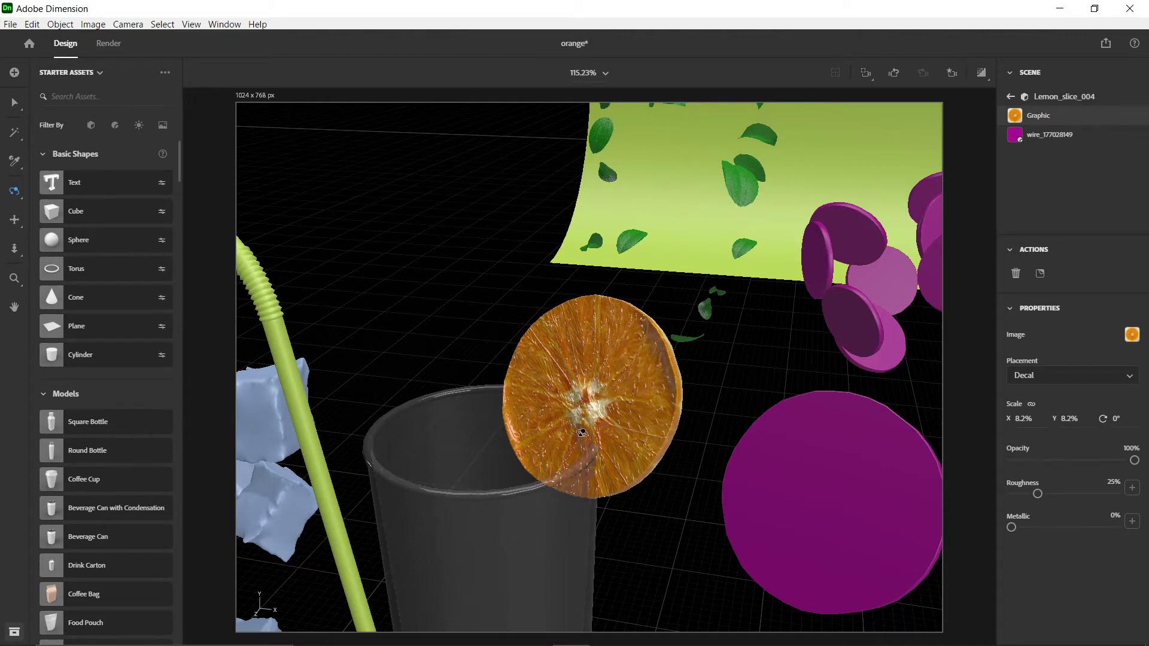
click(1132, 336)
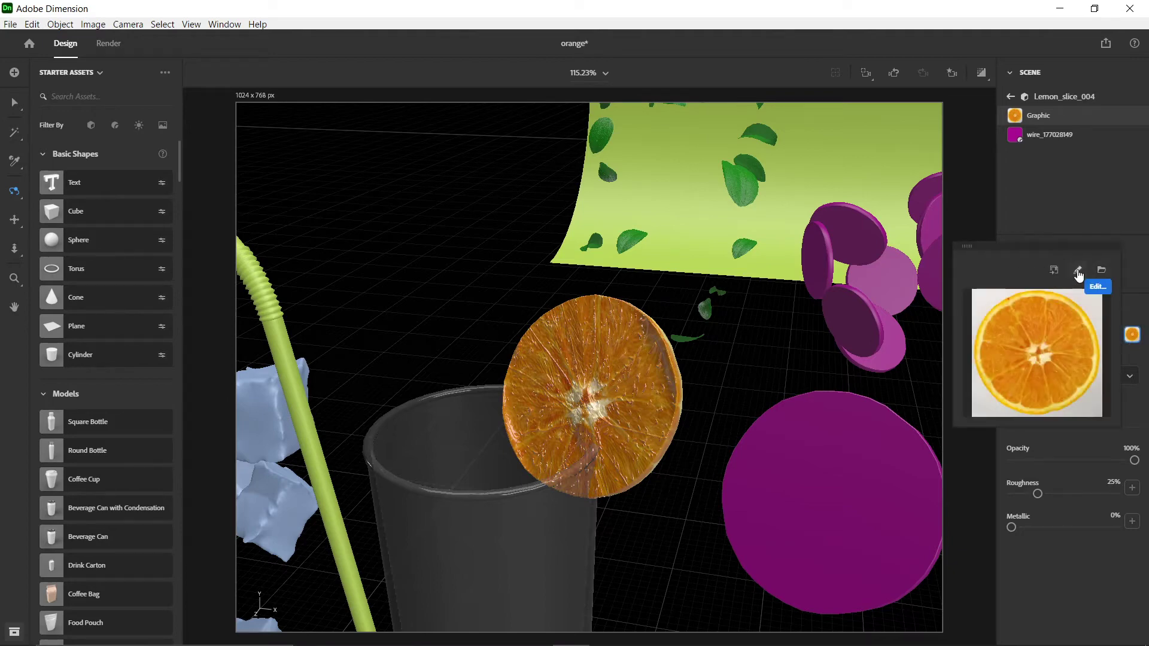
click(1100, 271)
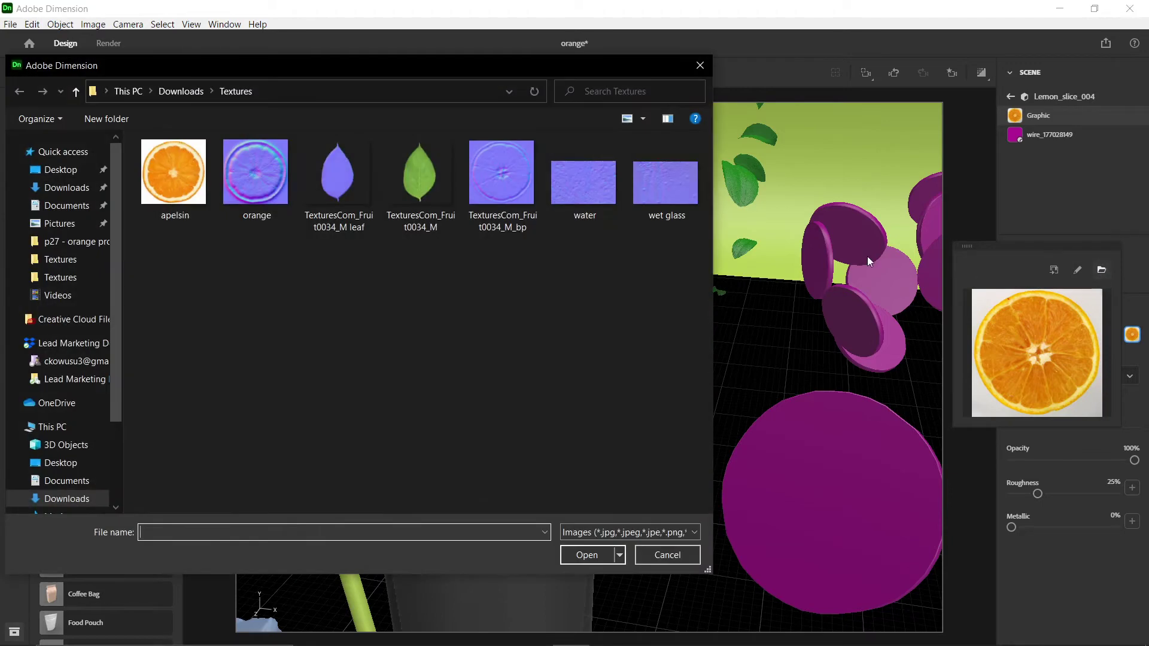
click(174, 180)
click(587, 555)
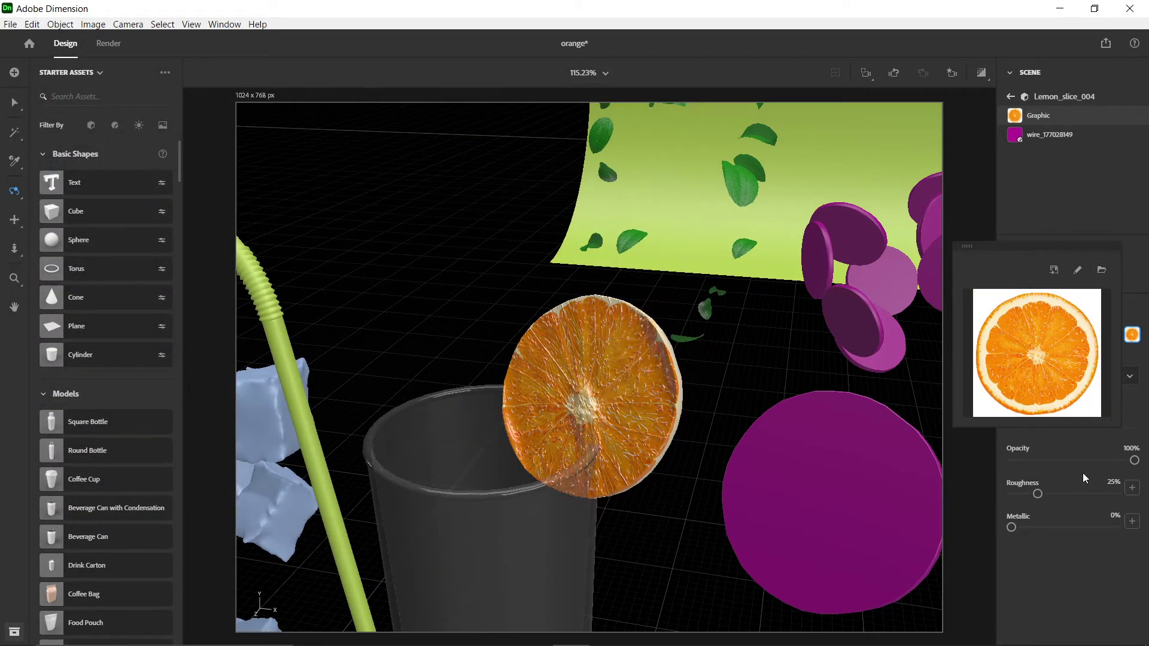
click(1071, 576)
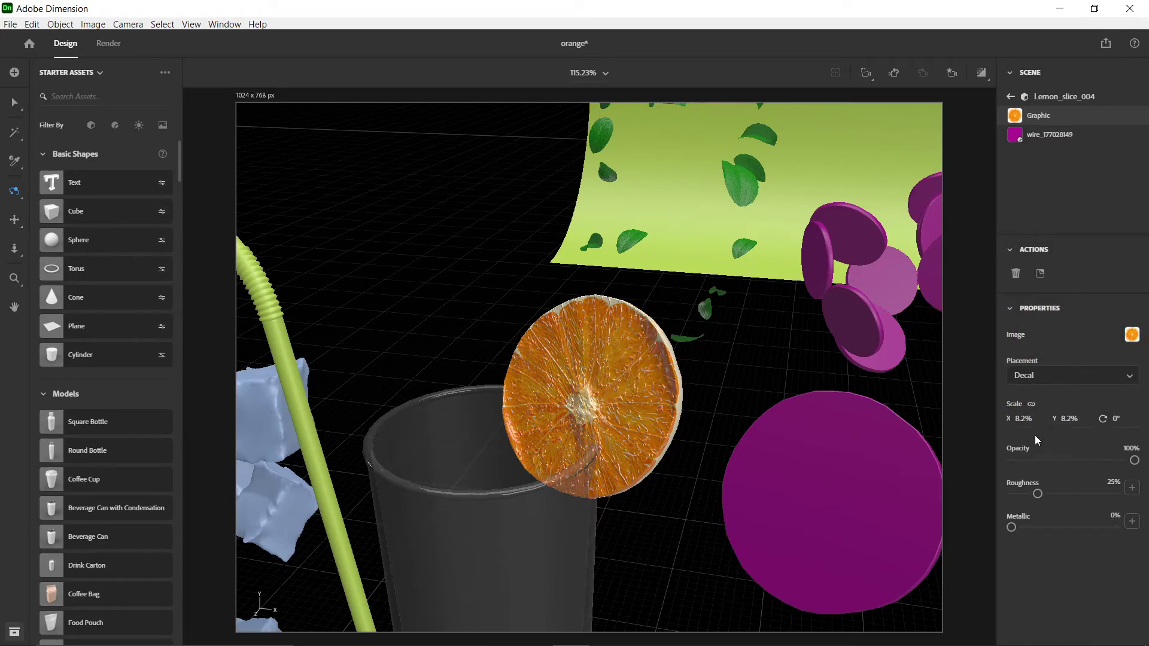
- Scale the Graphic decal's X/Y down to 7.3% and bring the view closer to the orange
drag(1022, 423, 1020, 422)
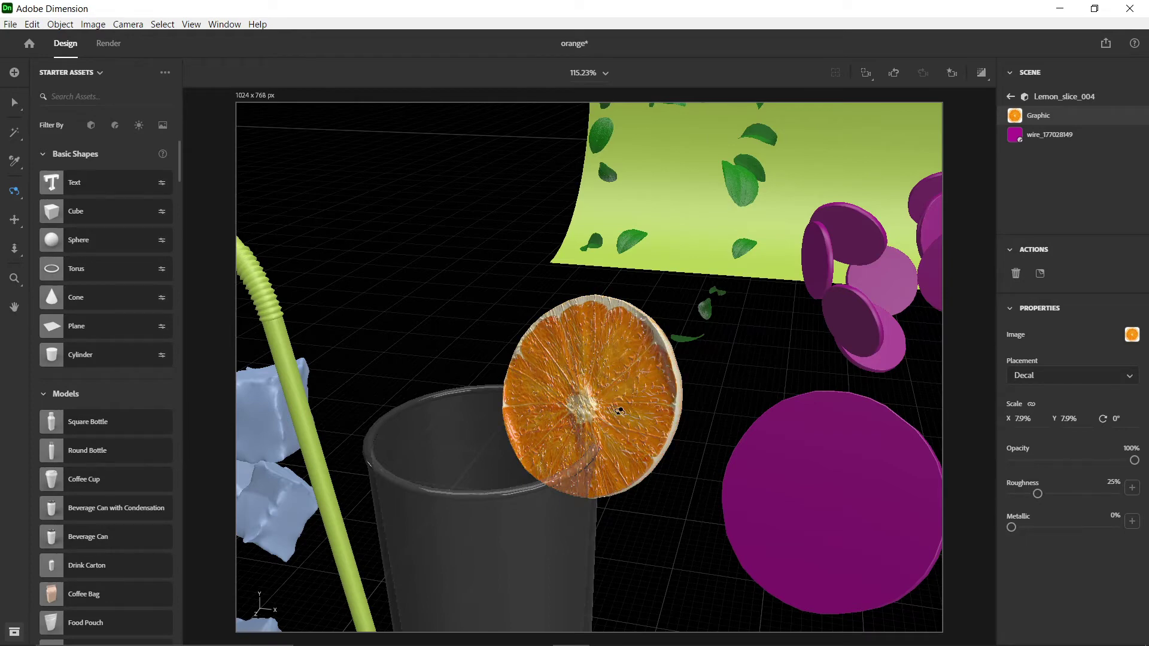
key(v)
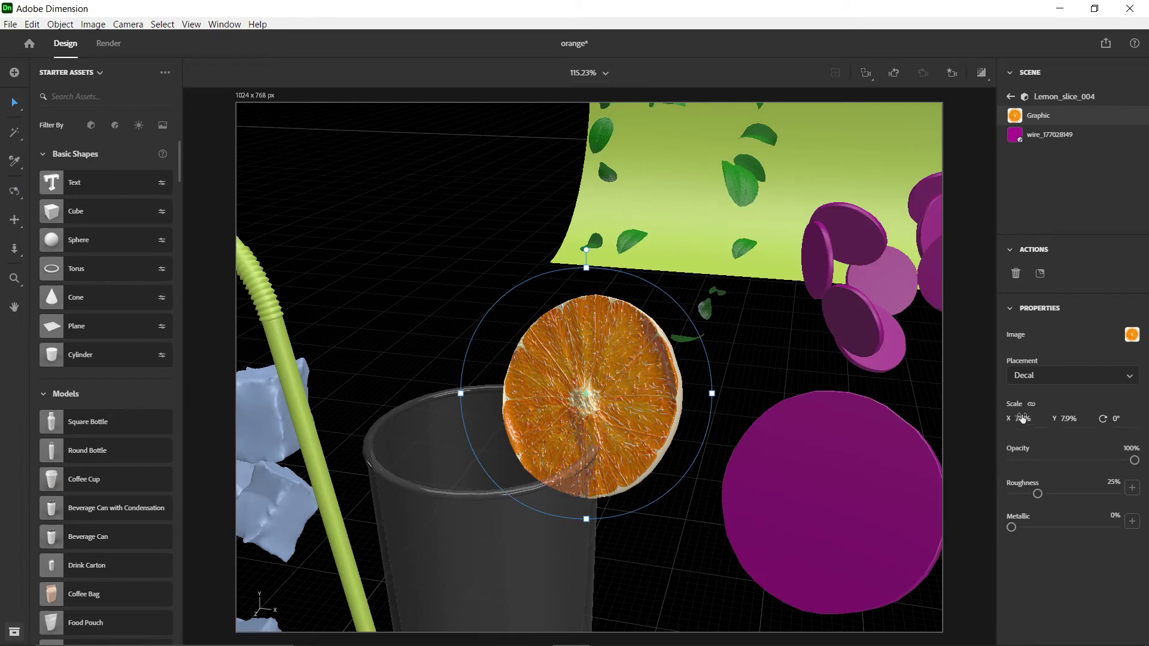
drag(1022, 419, 1020, 419)
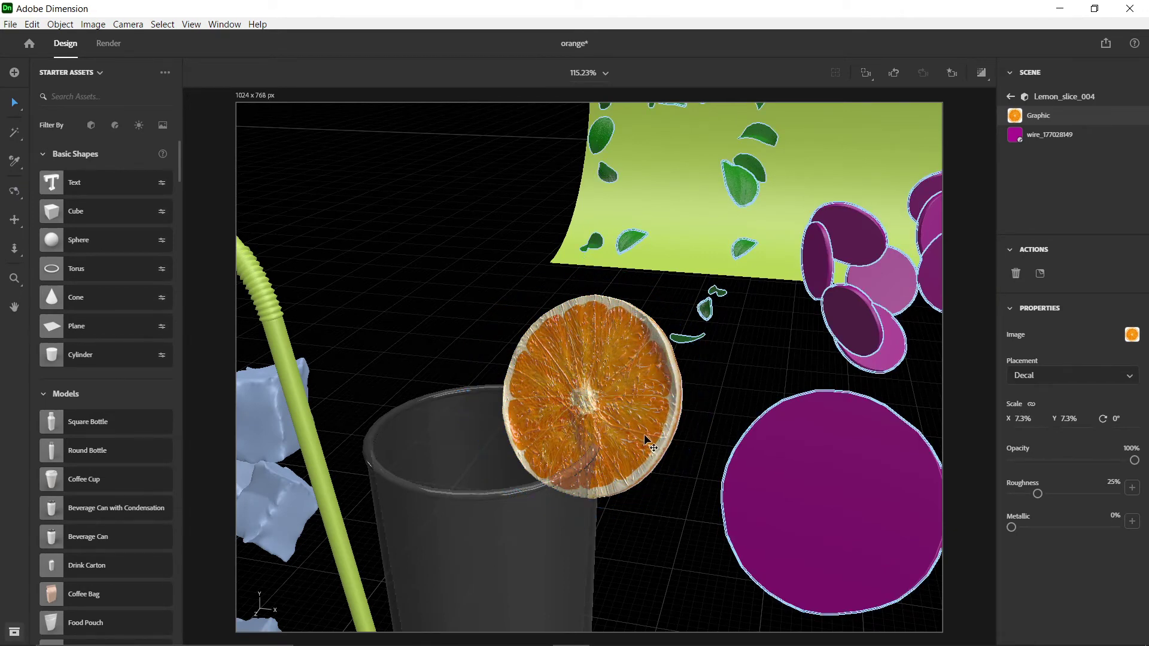
scroll(580, 446, up, 2)
scroll(581, 446, up, 1)
middle_drag(629, 470, 636, 406)
right_drag(635, 411, 739, 150)
- Toggle Render Preview on and back off, then pan to frame the whole glass and garnish
click(981, 73)
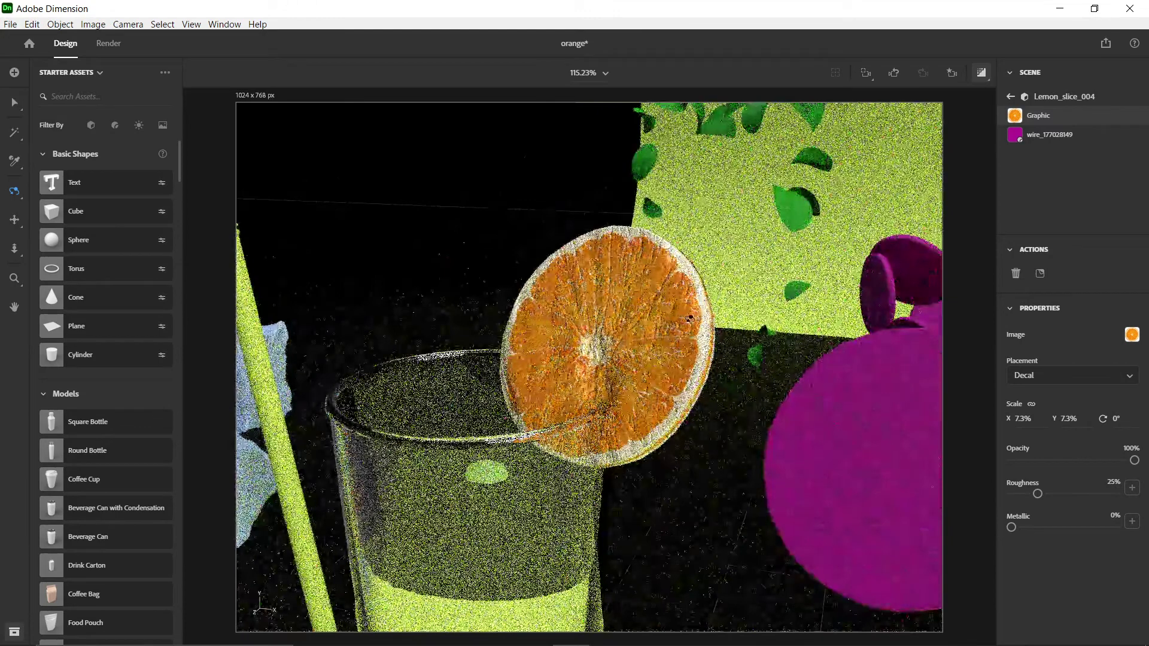
scroll(662, 315, up, 2)
scroll(656, 316, down, 7)
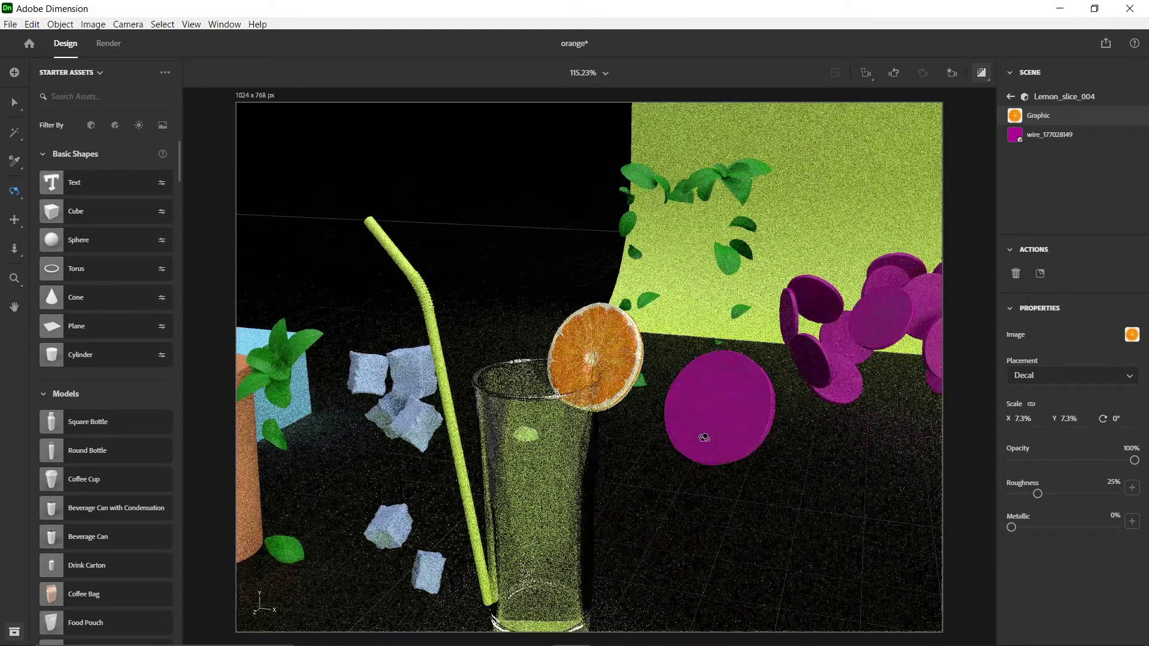
key(v)
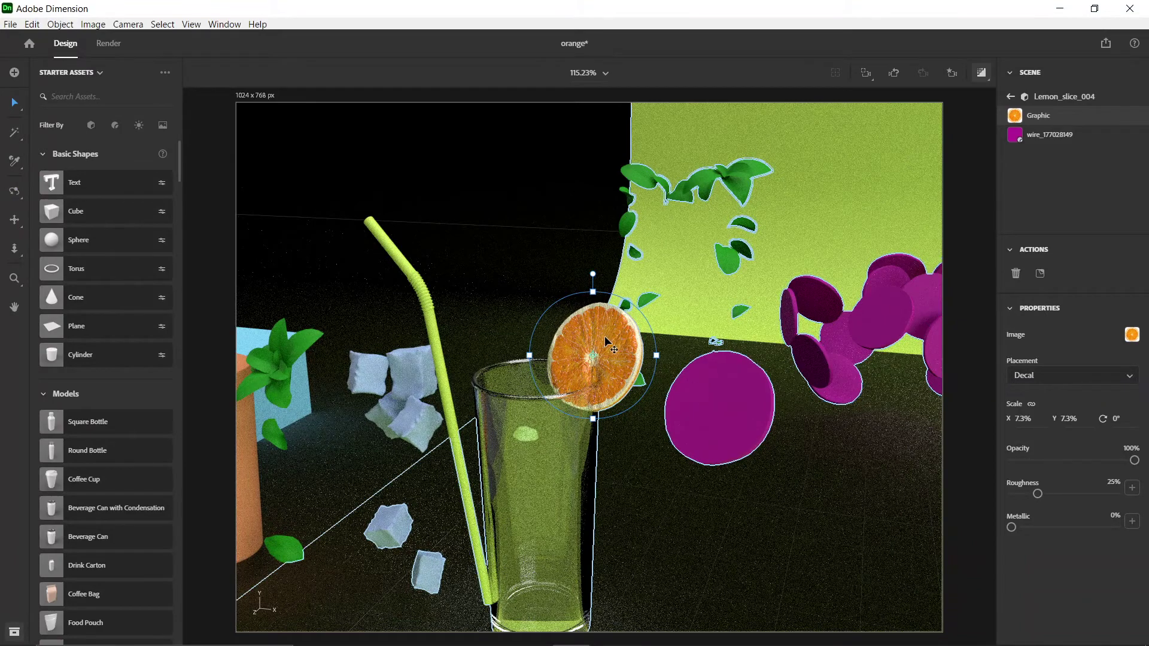
scroll(600, 350, up, 10)
scroll(603, 357, down, 5)
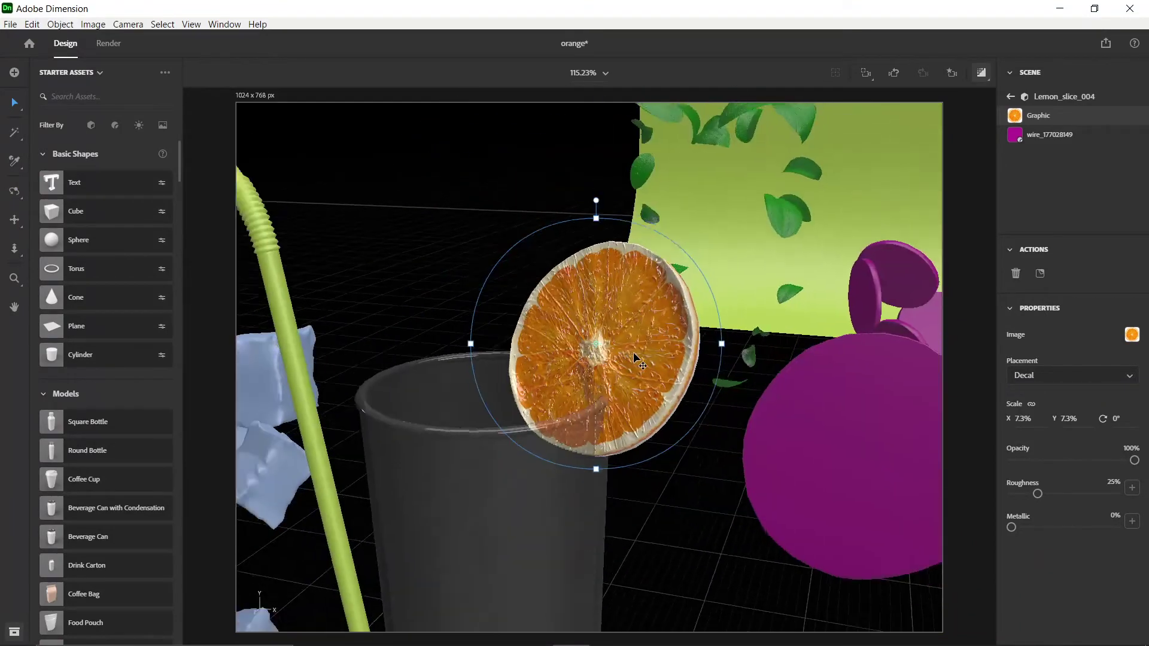
click(983, 72)
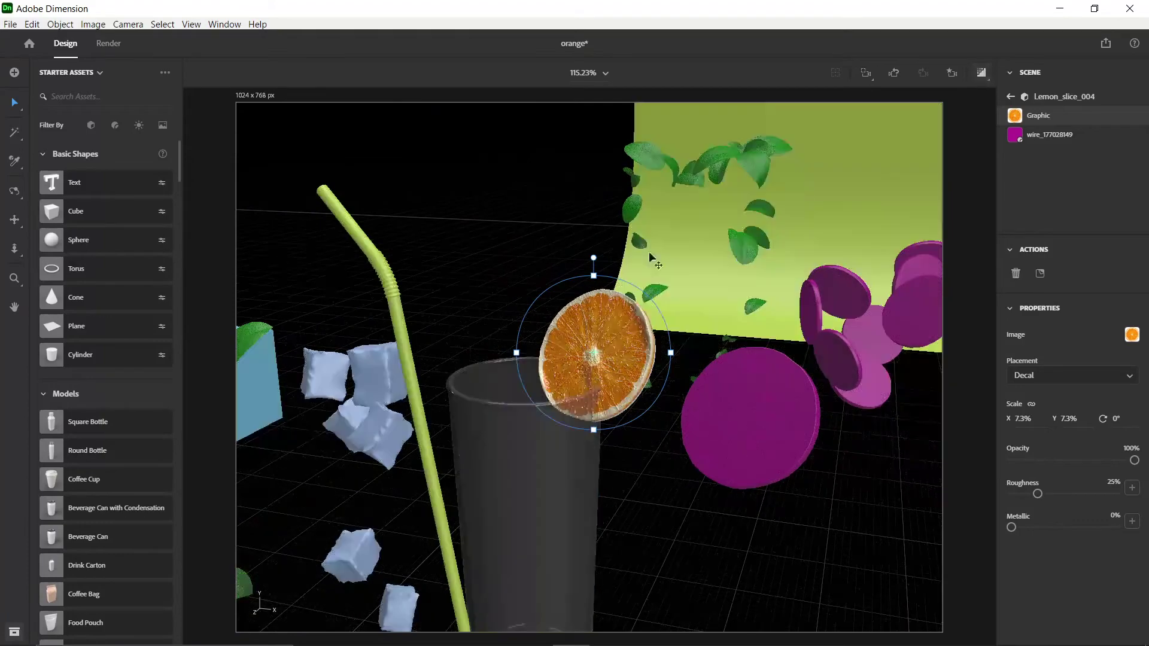
middle_drag(432, 380, 667, 338)
- Deselect the decal, then use the Magic Wand (W) to select Glass_02
scroll(667, 344, down, 3)
click(681, 400)
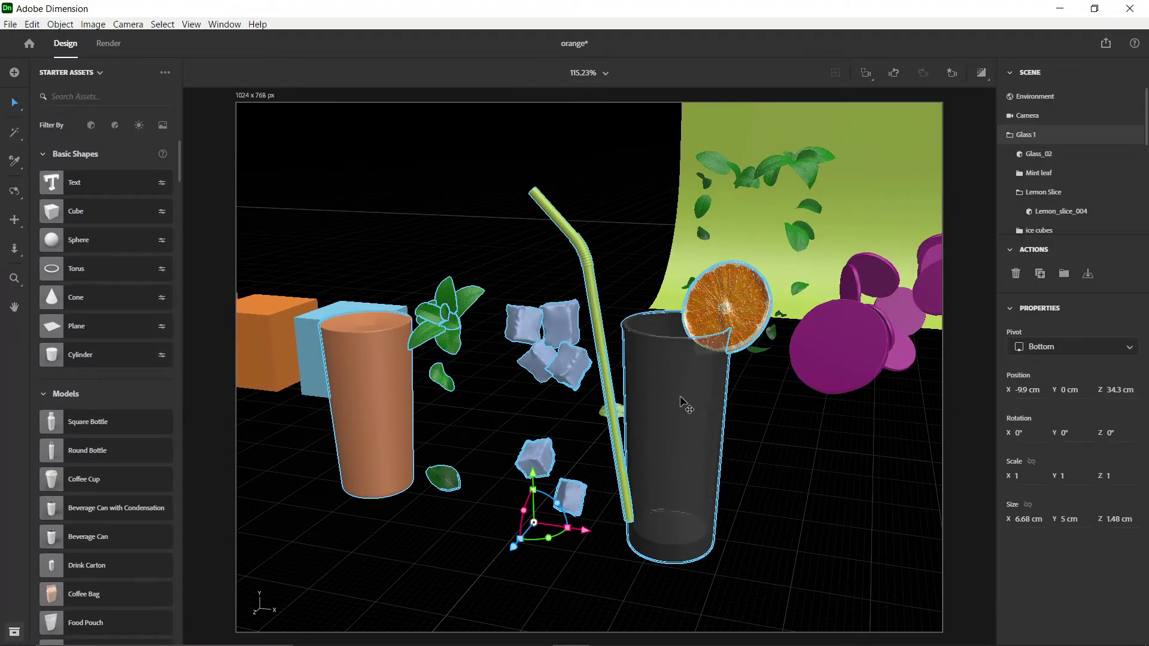
key(w)
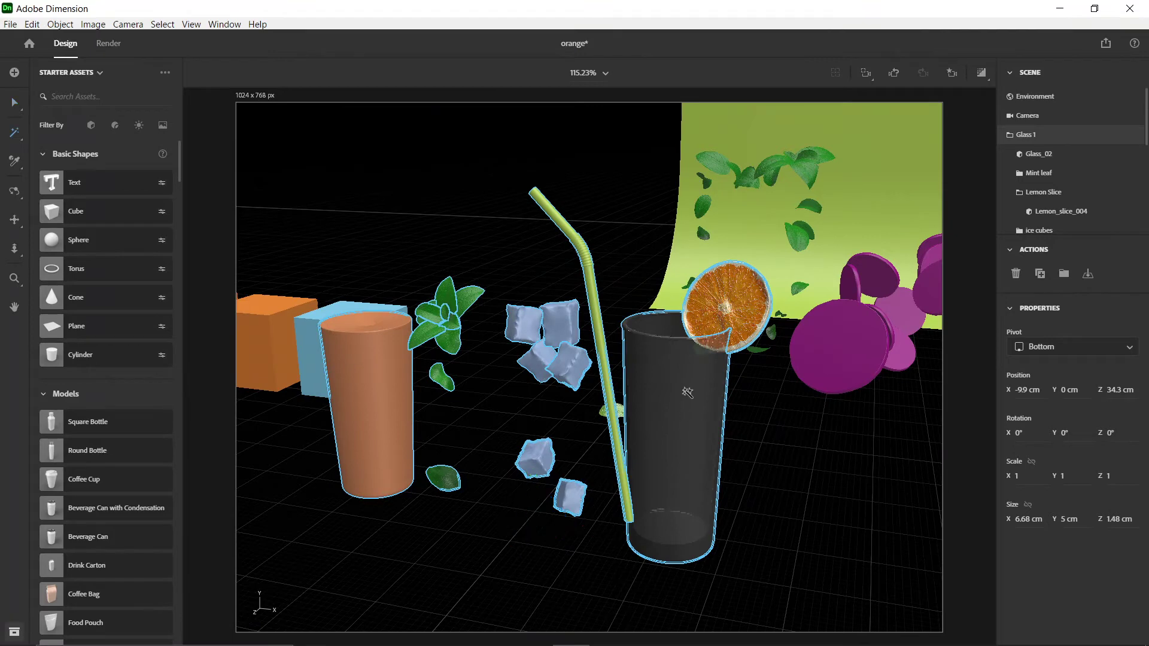
click(687, 393)
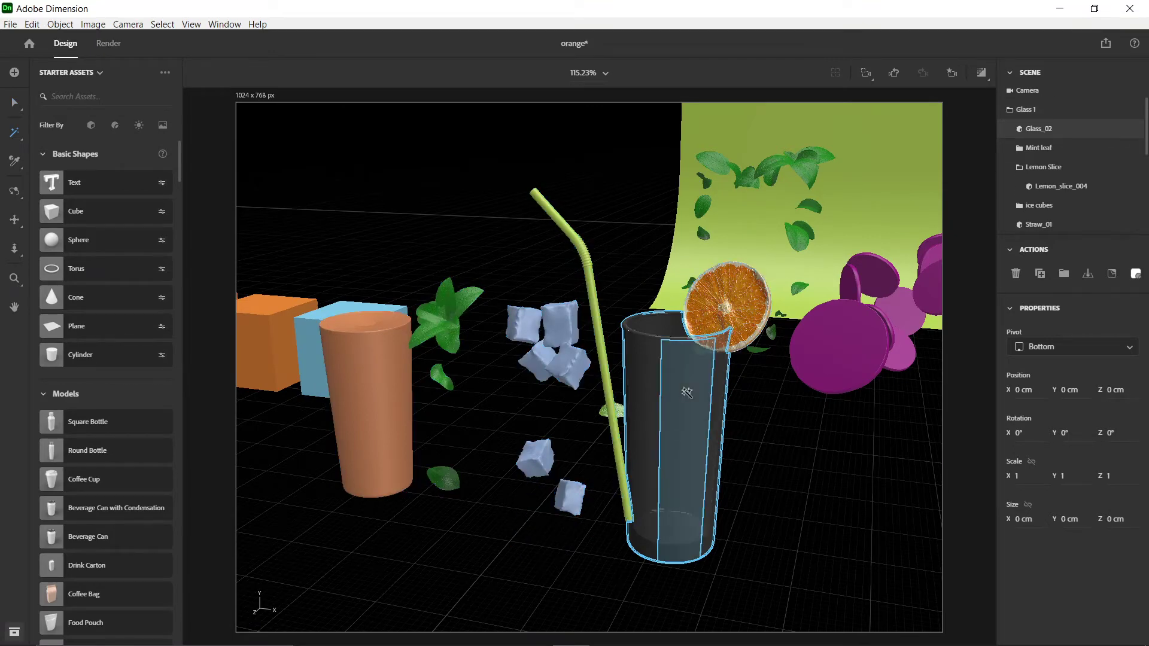
click(1041, 146)
click(1042, 133)
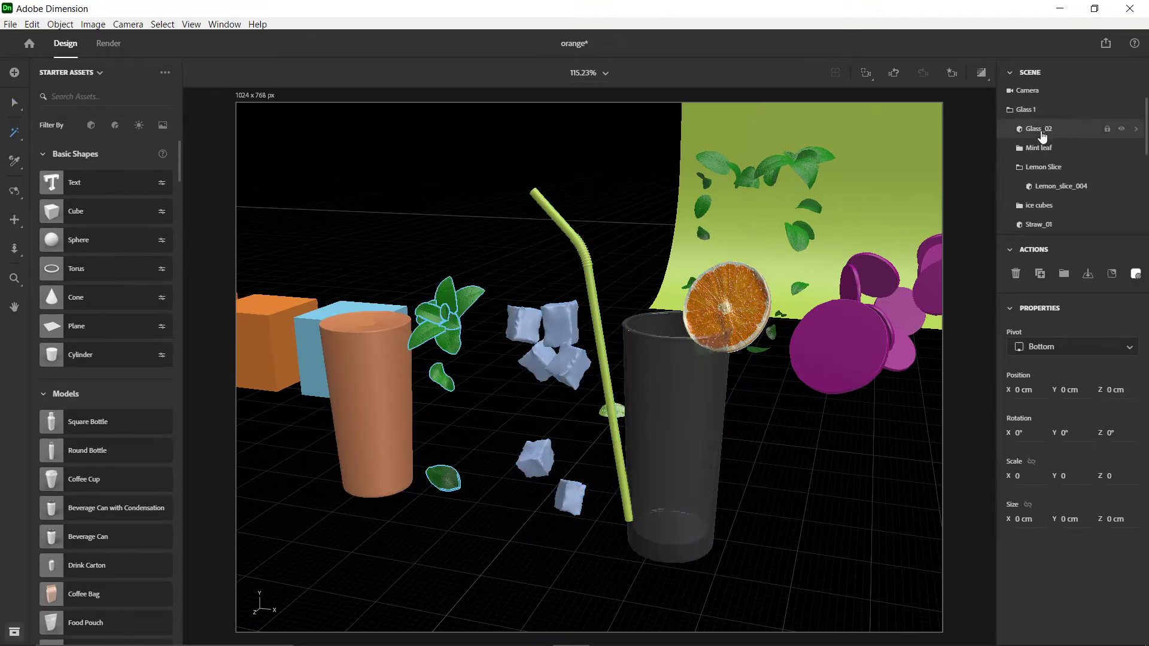
click(1040, 130)
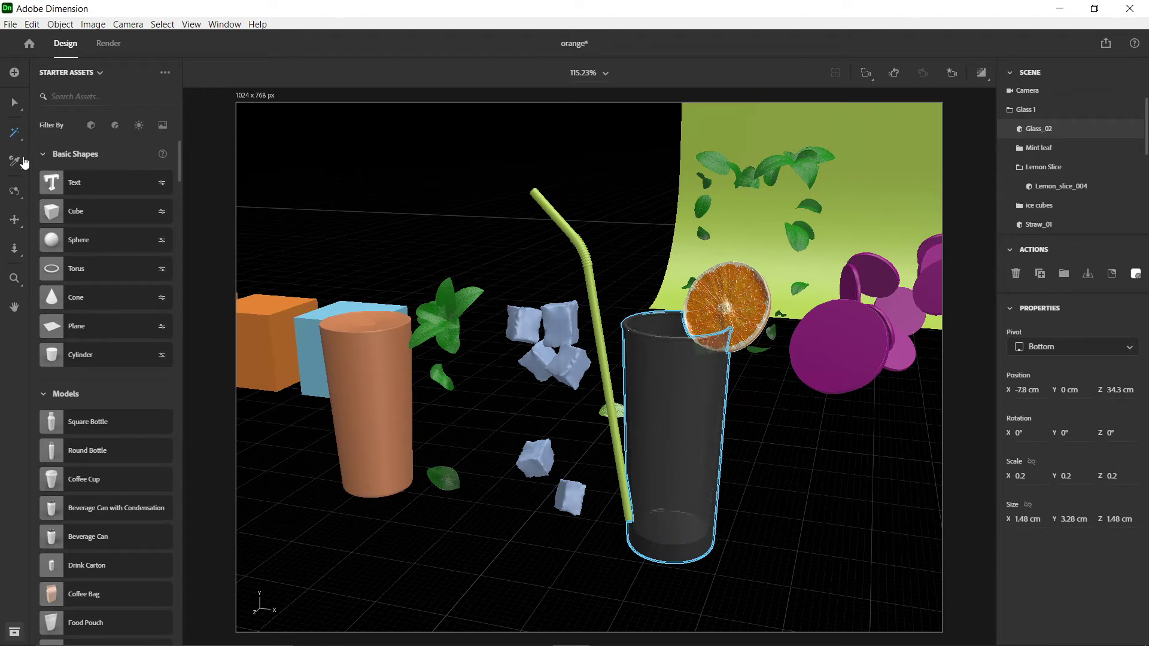
- Apply the Frosted Glass starter material to the tall glass and turn on Render Preview
click(115, 126)
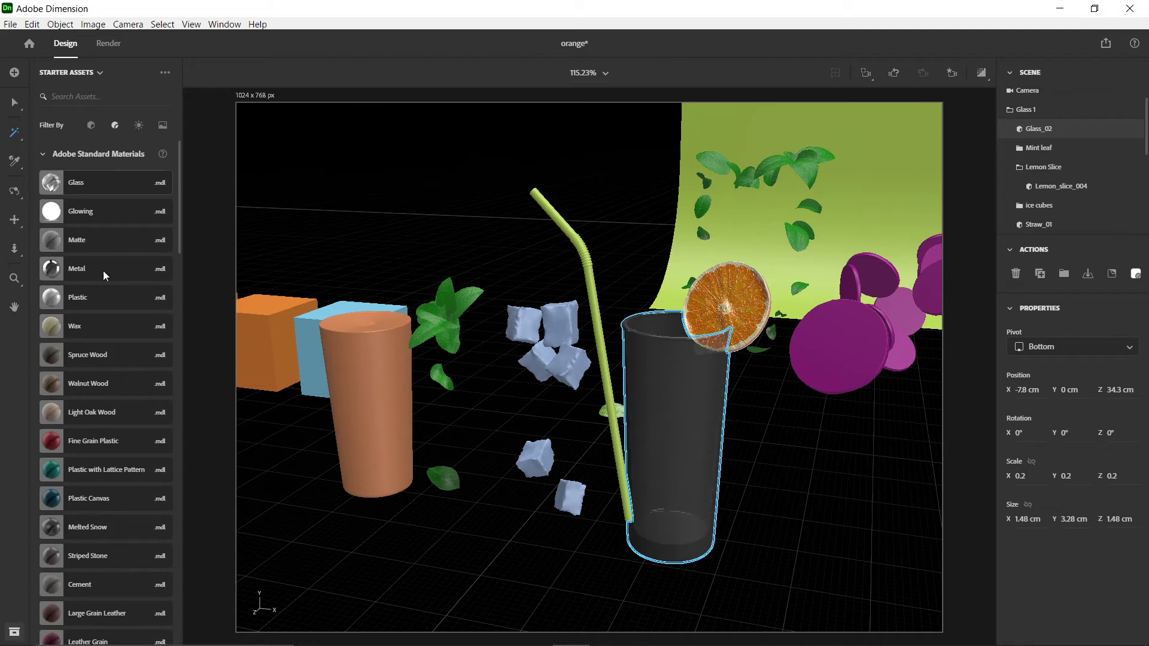
scroll(102, 339, down, 14)
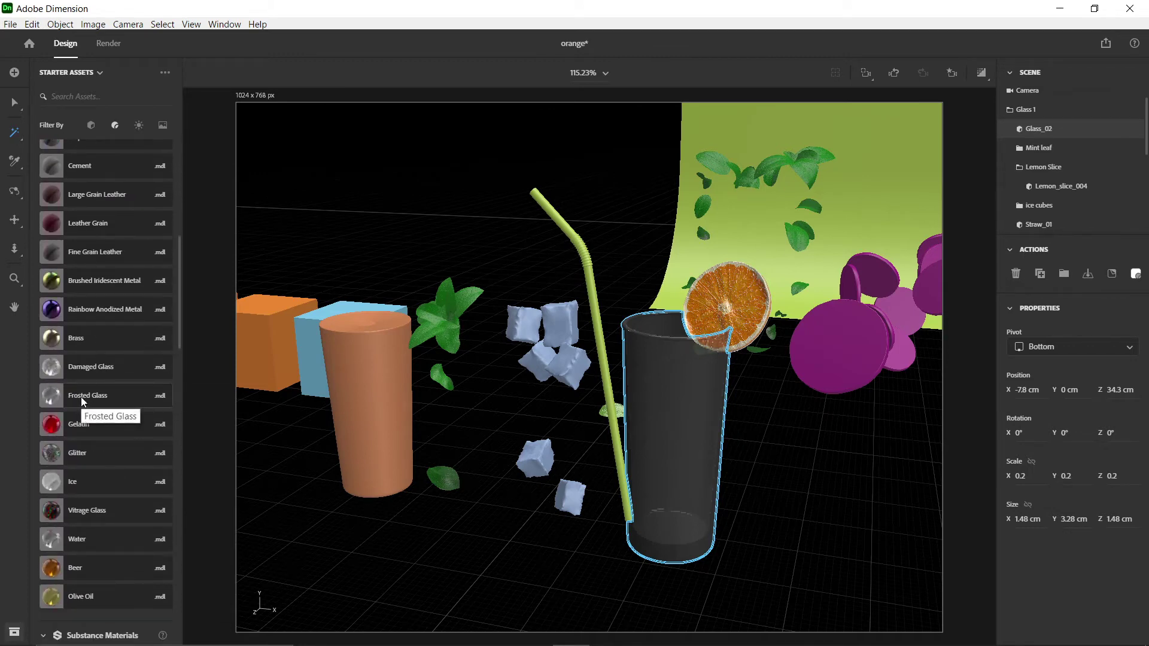
drag(82, 400, 575, 448)
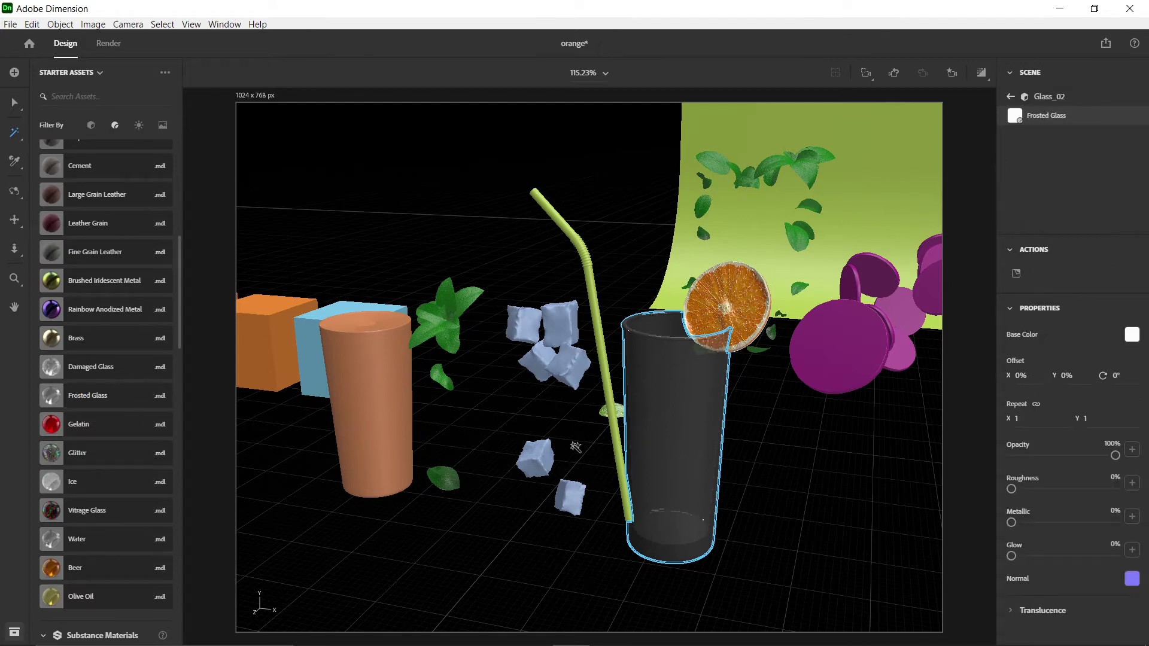
click(983, 73)
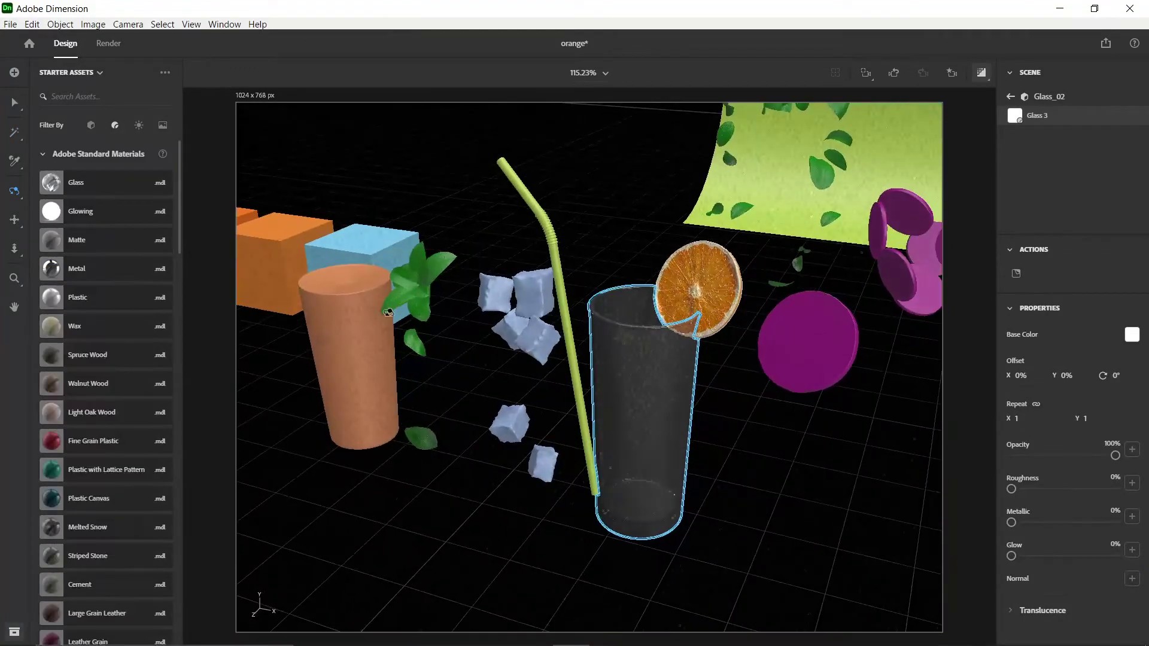
- Select the orange Glass_liquid_02 cylinder and apply the Water material to it
middle_drag(413, 314, 618, 367)
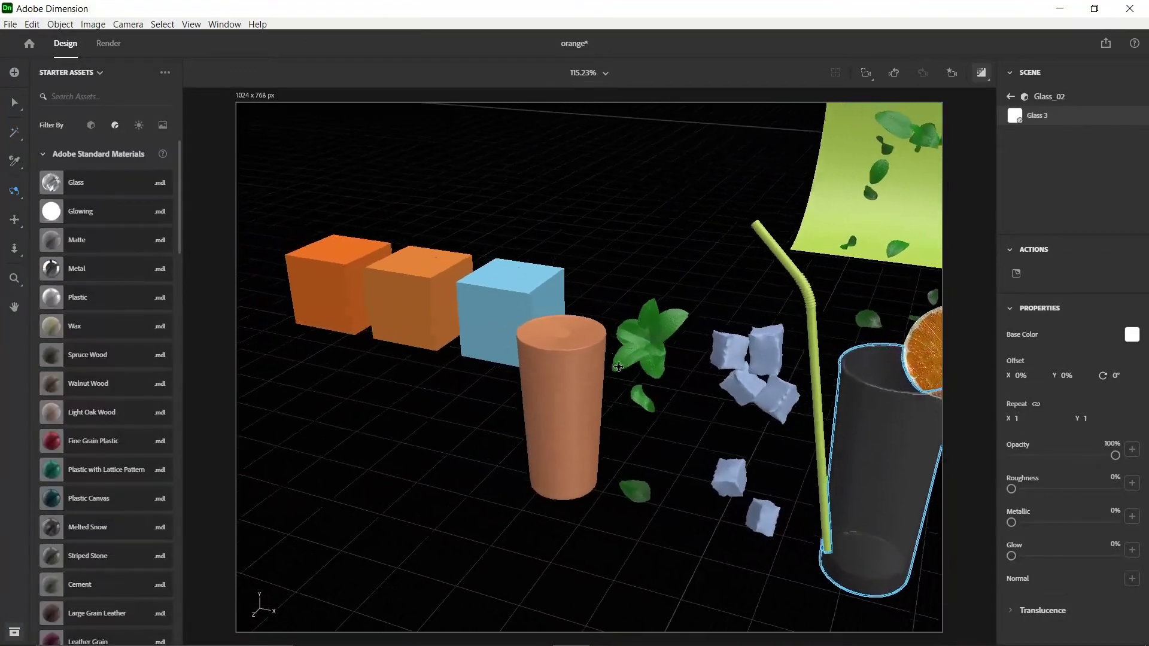
drag(618, 366, 625, 348)
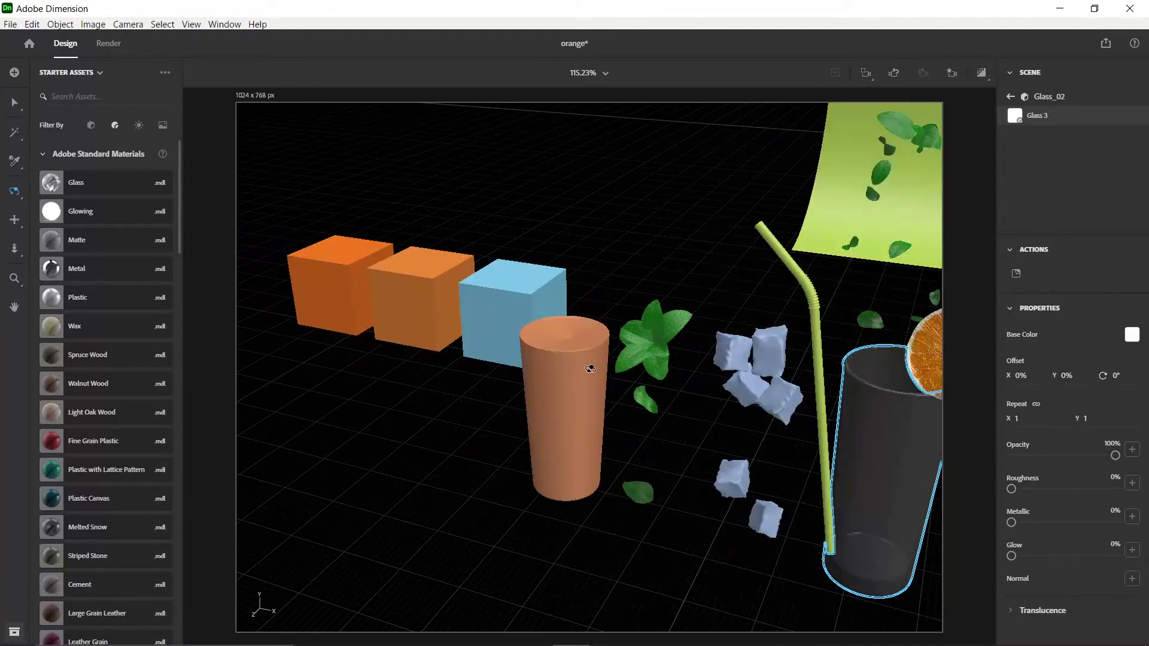
click(568, 395)
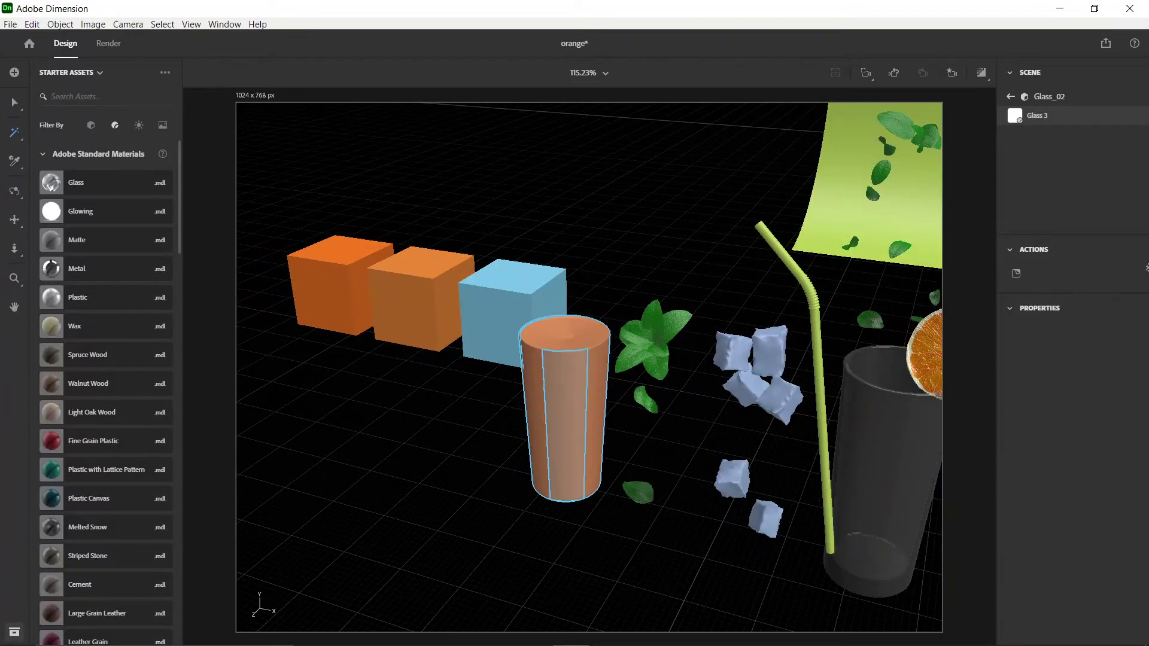
scroll(1107, 195, down, 2)
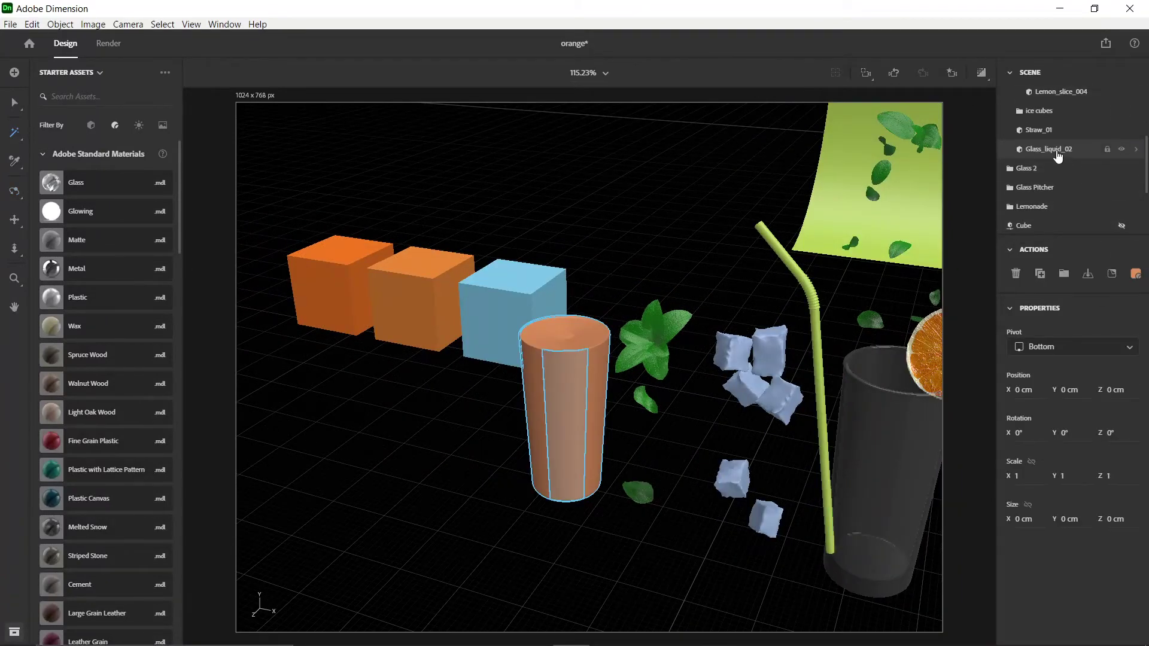
click(1048, 133)
click(1046, 150)
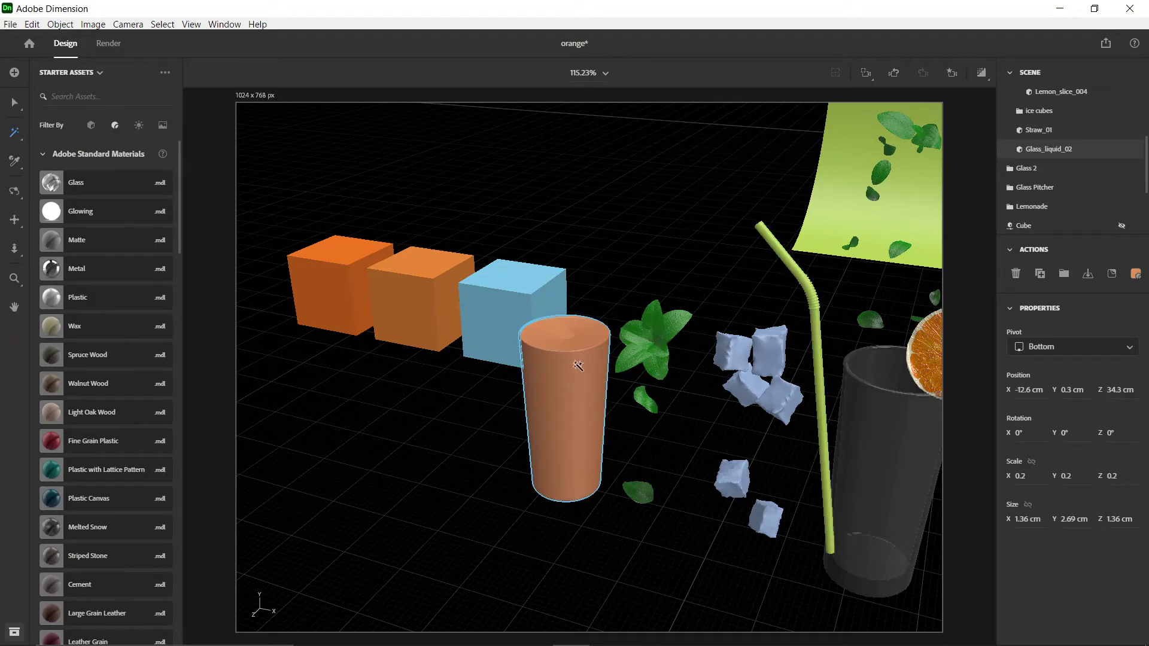
scroll(106, 351, down, 5)
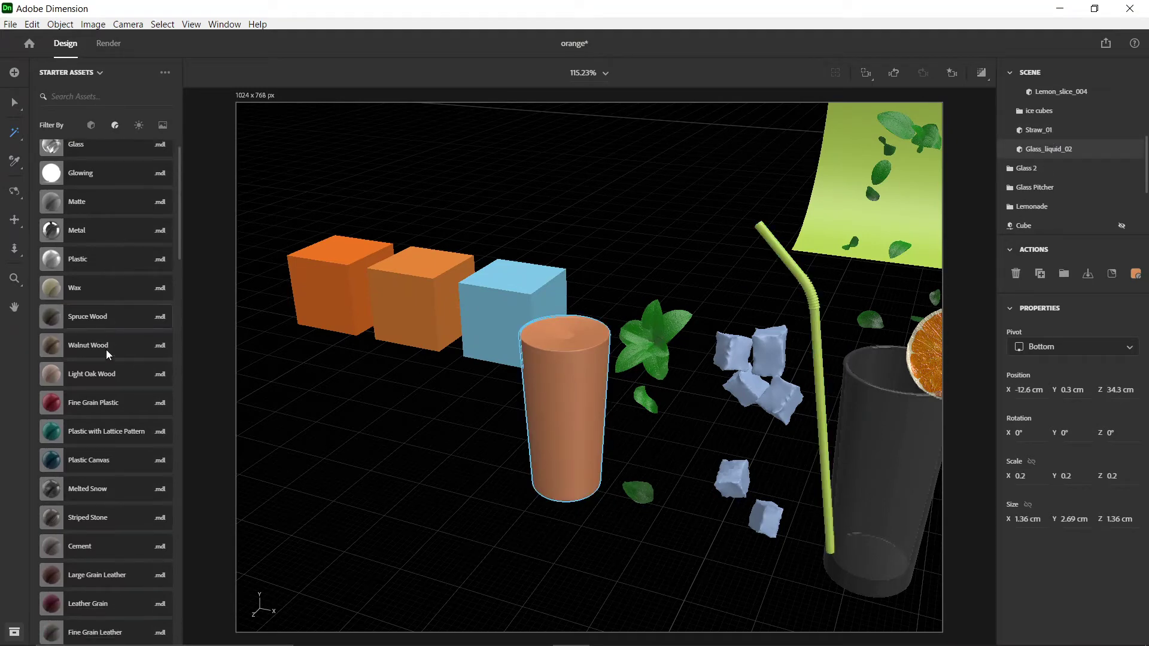
scroll(105, 351, down, 2)
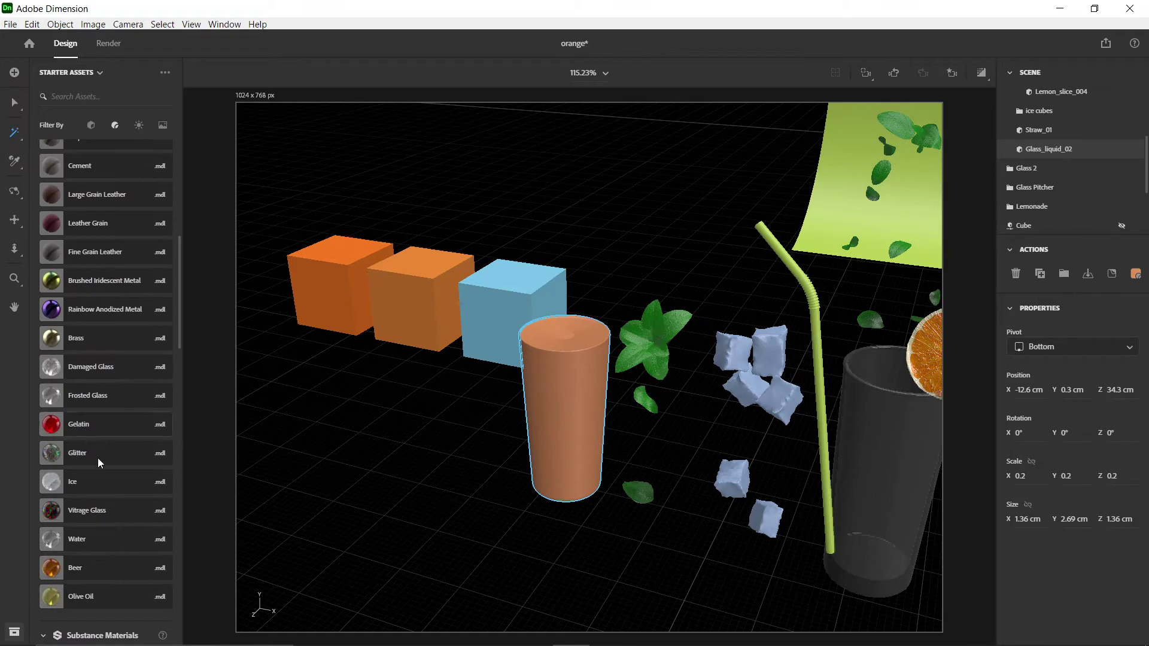
click(162, 536)
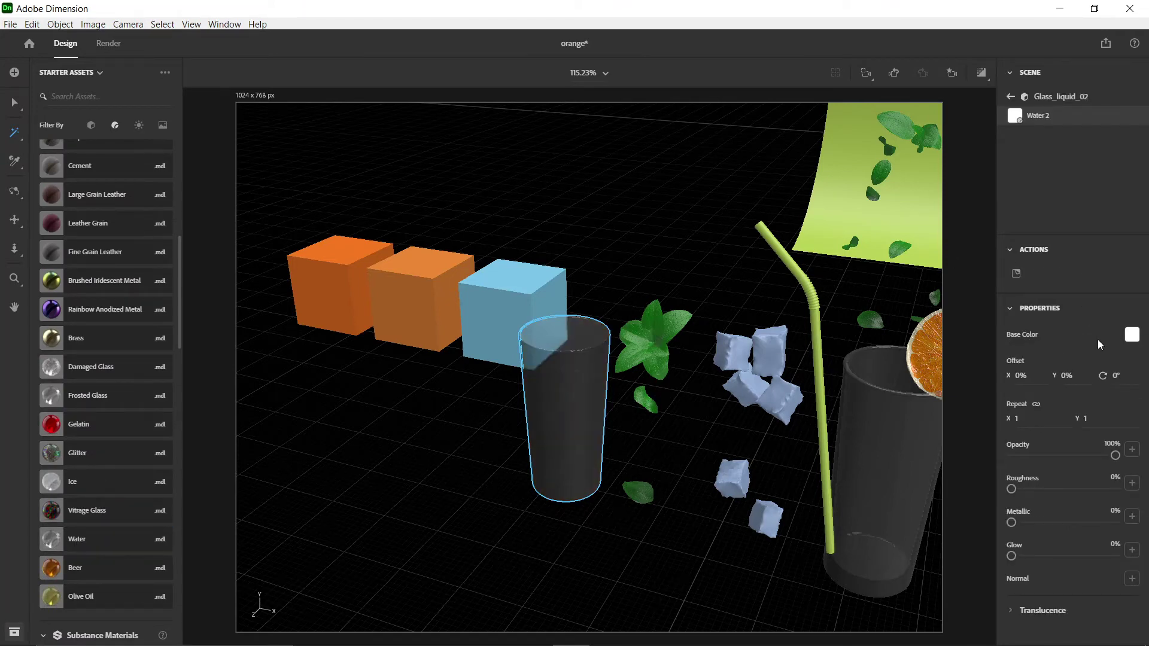
- Set the Water 2 base color to light orange FFC46B and check it in Render Preview
click(1132, 335)
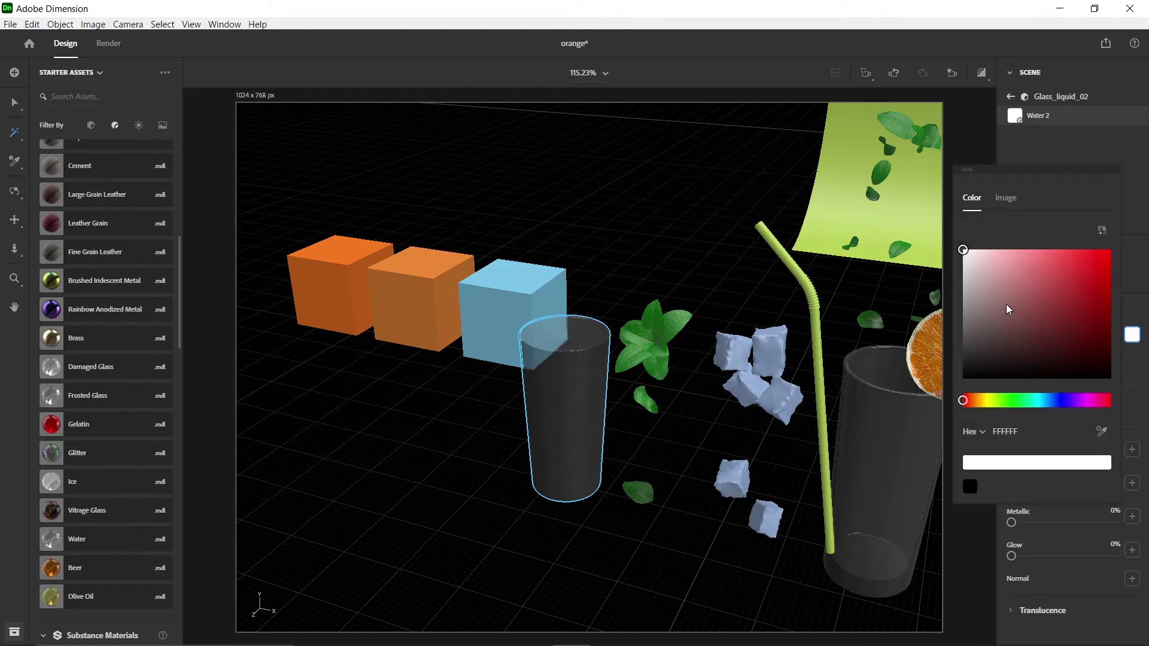
drag(969, 408, 976, 407)
drag(1062, 258, 1065, 343)
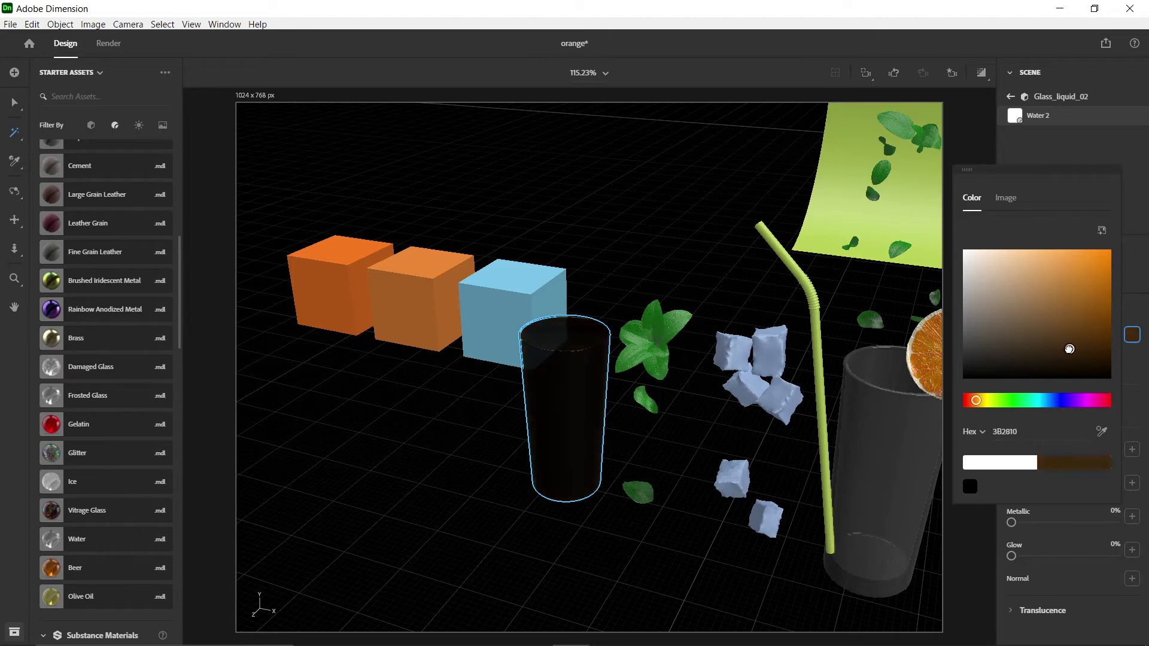
click(1036, 401)
drag(1082, 300, 1051, 248)
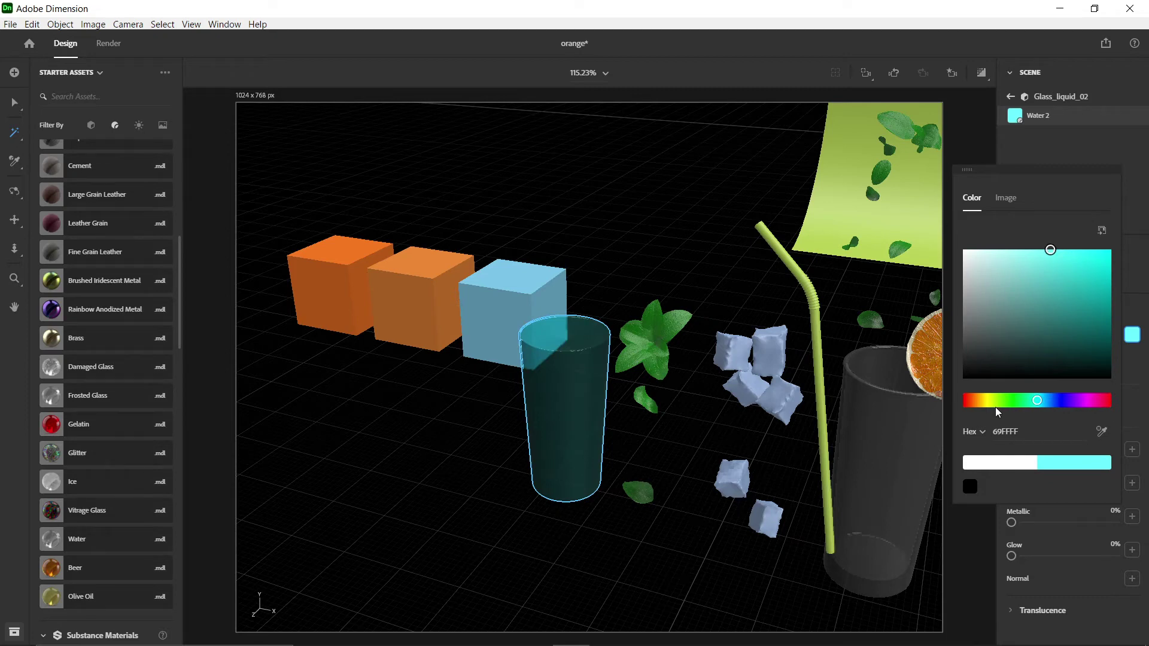
mouse_move(988, 401)
mouse_down()
mouse_move(970, 401)
mouse_move(978, 406)
mouse_up()
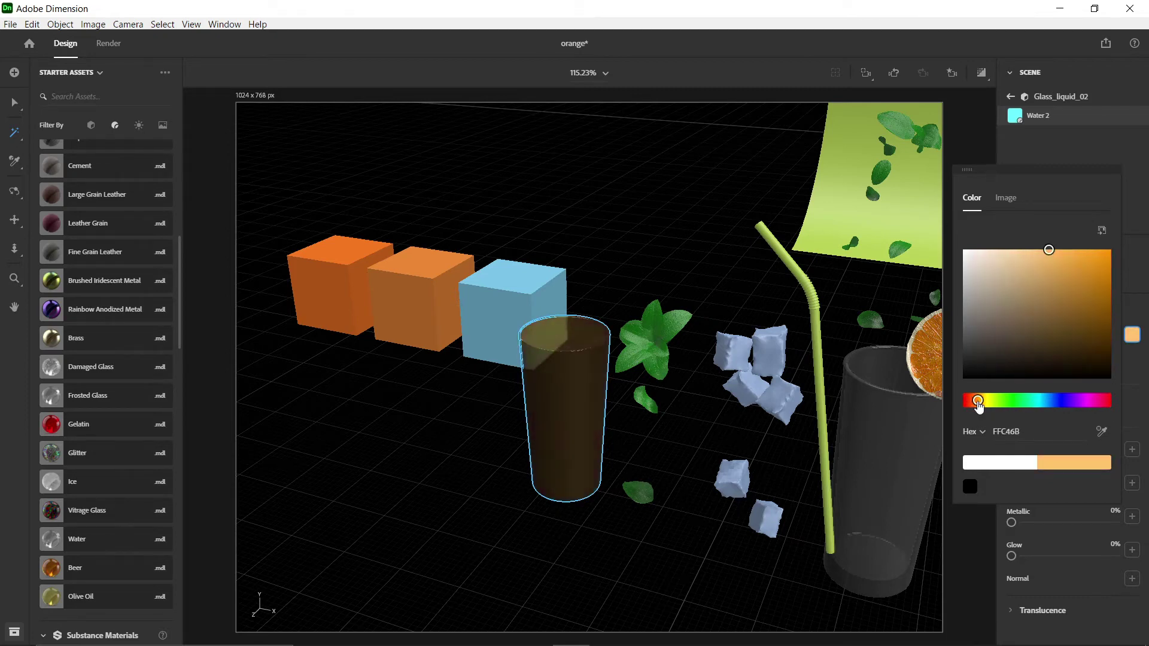
click(982, 72)
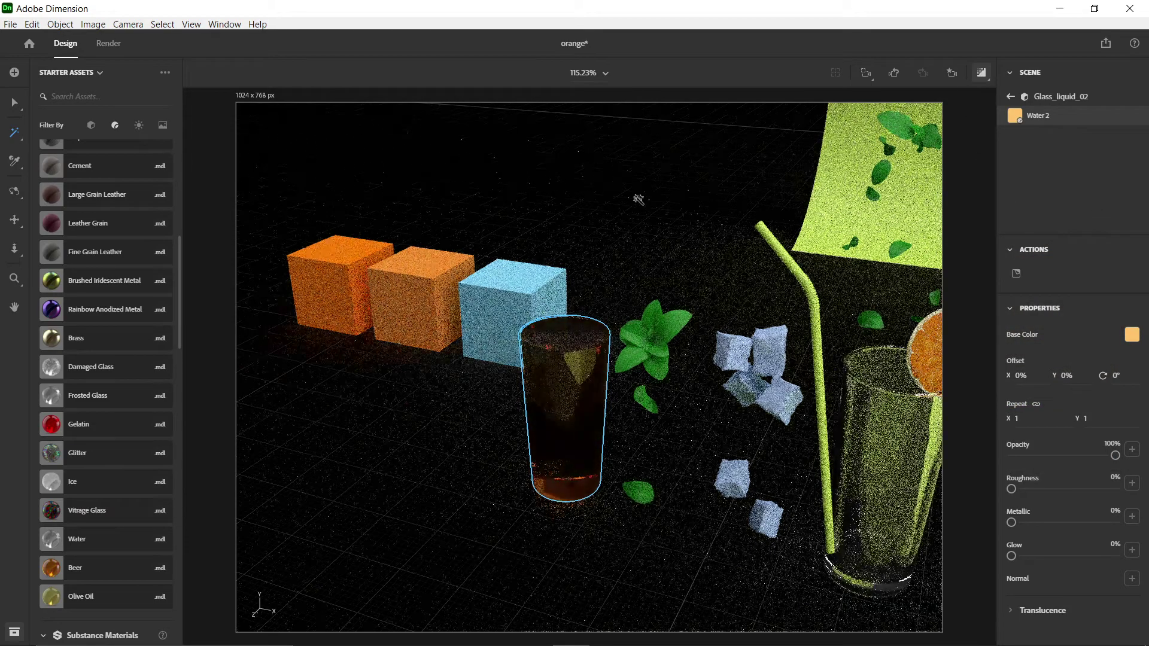
scroll(566, 377, up, 5)
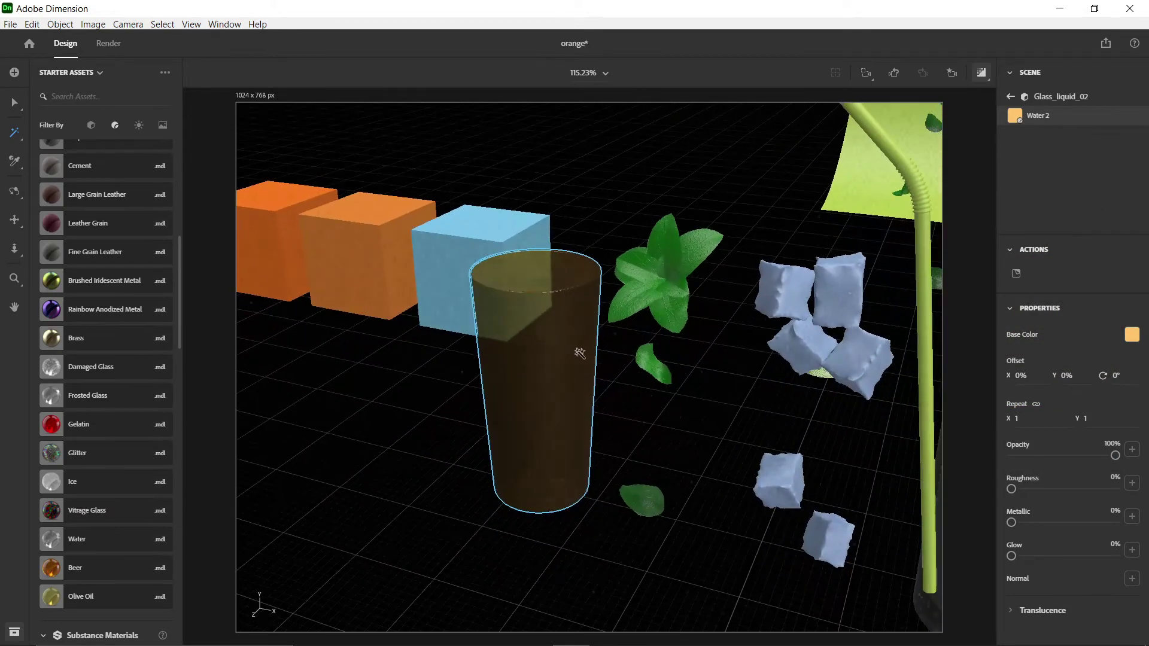
- Turn off Render Preview and switch to surface-based object selection
scroll(578, 359, down, 3)
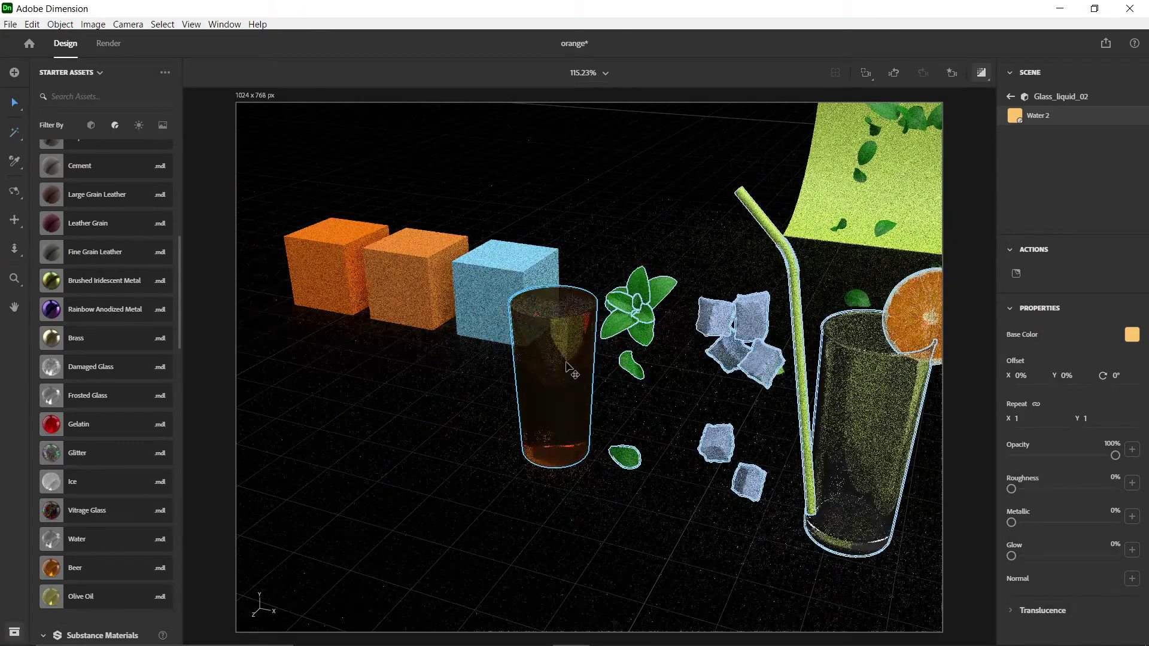
click(982, 73)
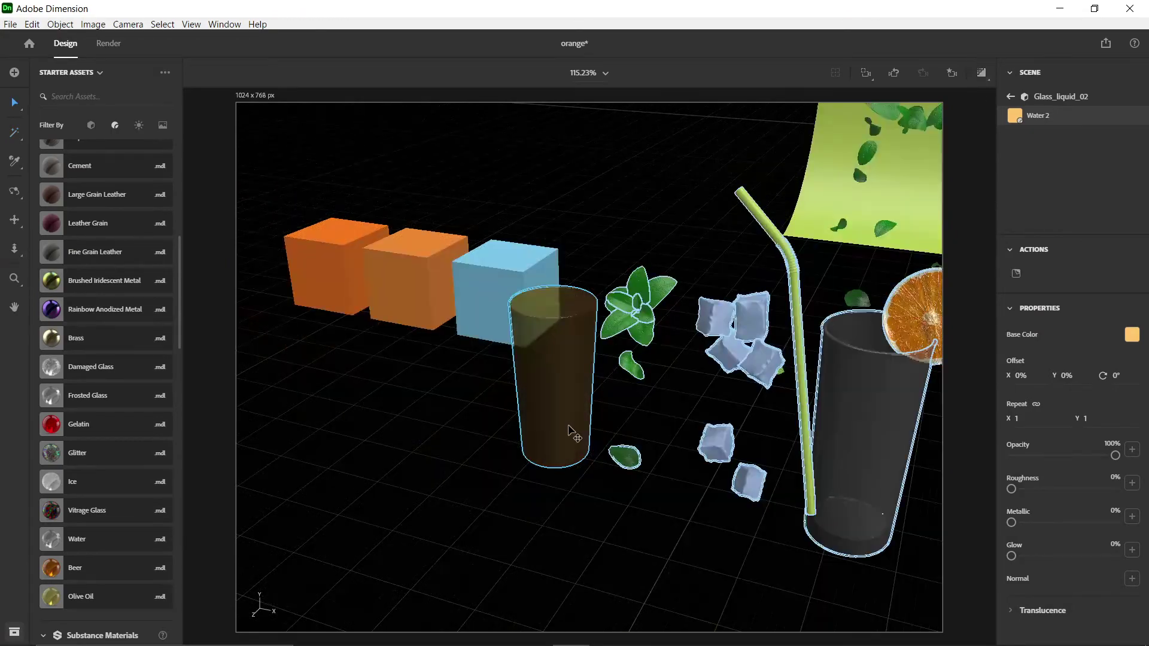
key(w)
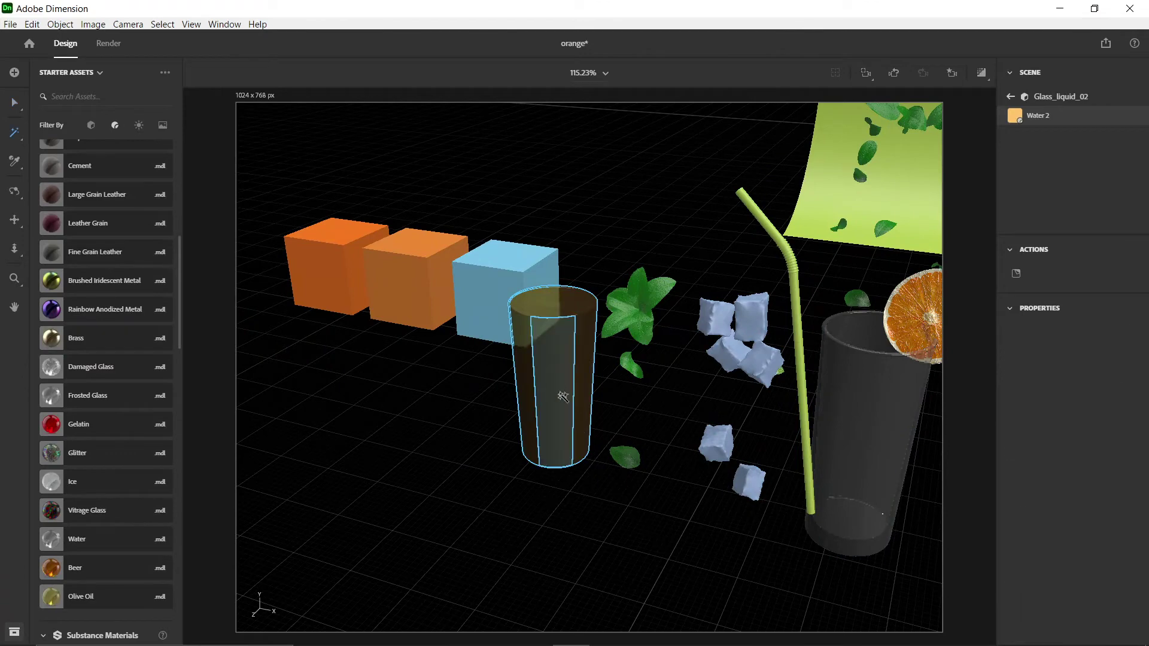
scroll(1083, 200, down, 3)
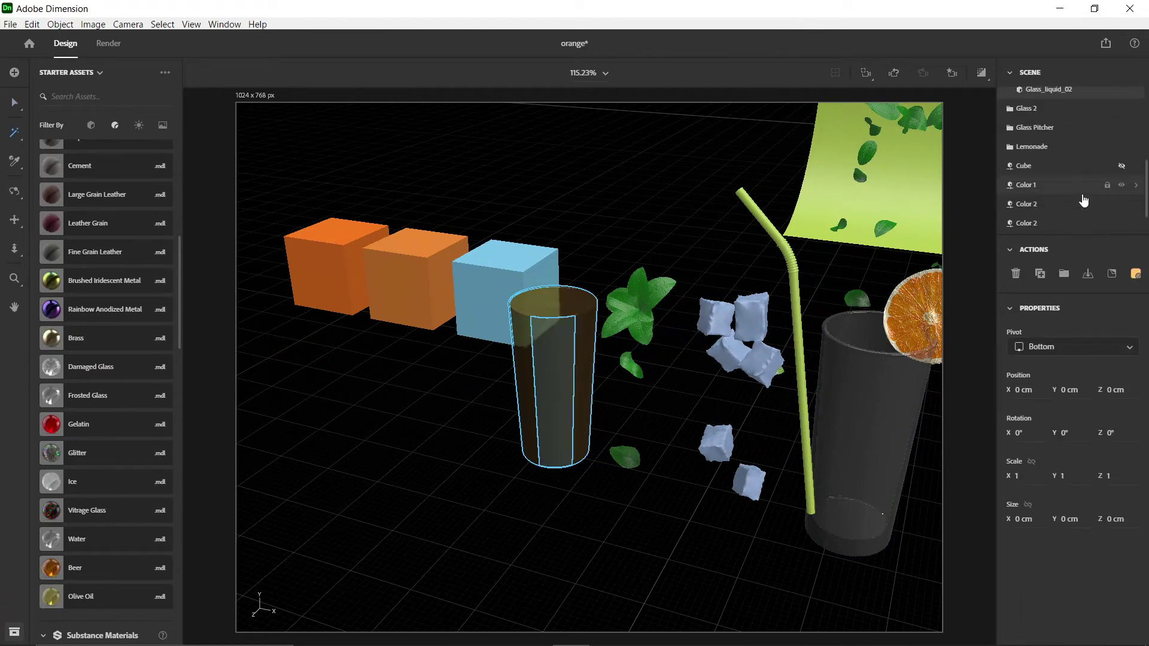
scroll(1060, 159, up, 1)
scroll(1060, 158, up, 2)
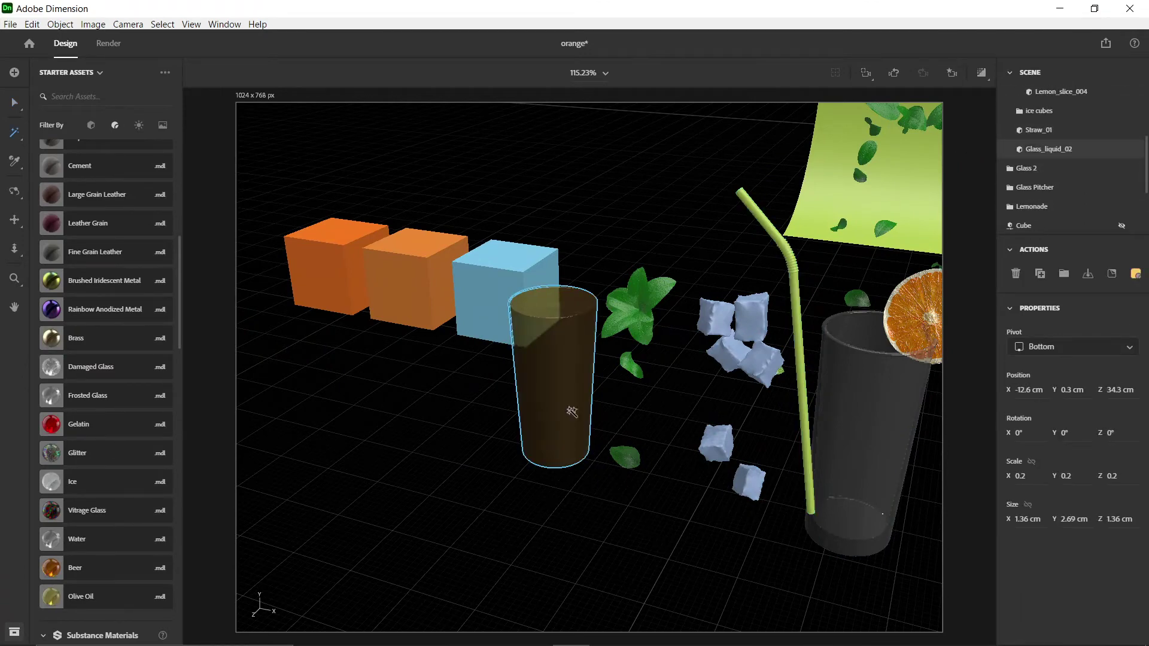
- Move Glass_liquid_02 right to about X -7.7 cm beside the straw and frame it
key(v)
drag(608, 470, 597, 443)
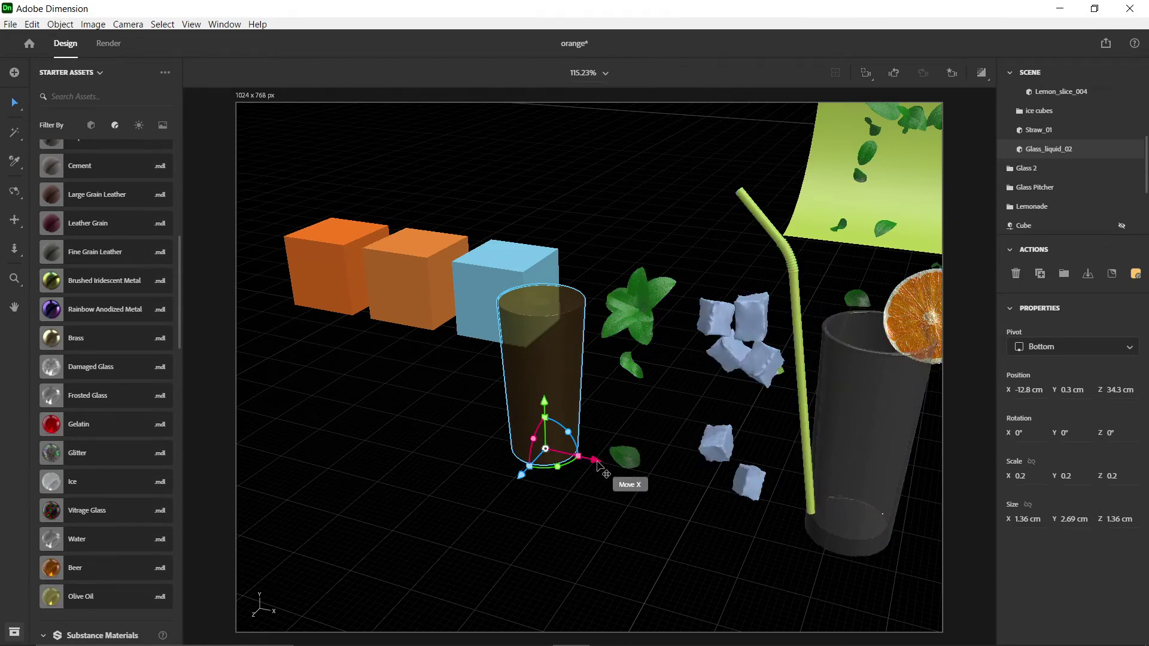
drag(546, 415, 552, 386)
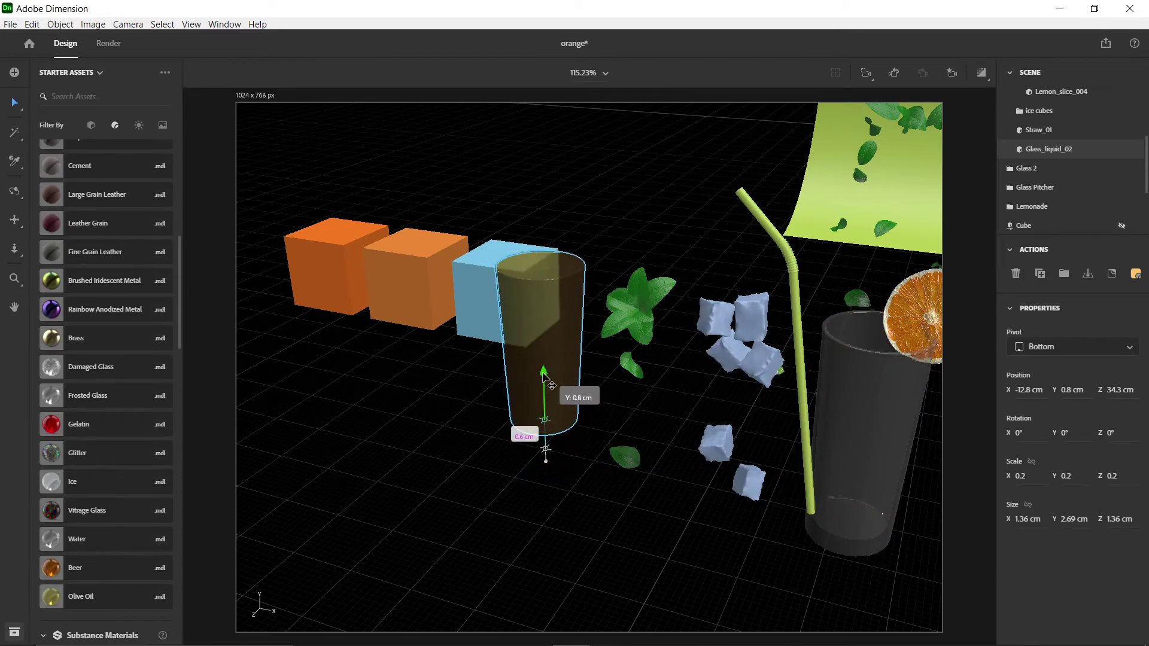
drag(596, 434, 923, 519)
key(f)
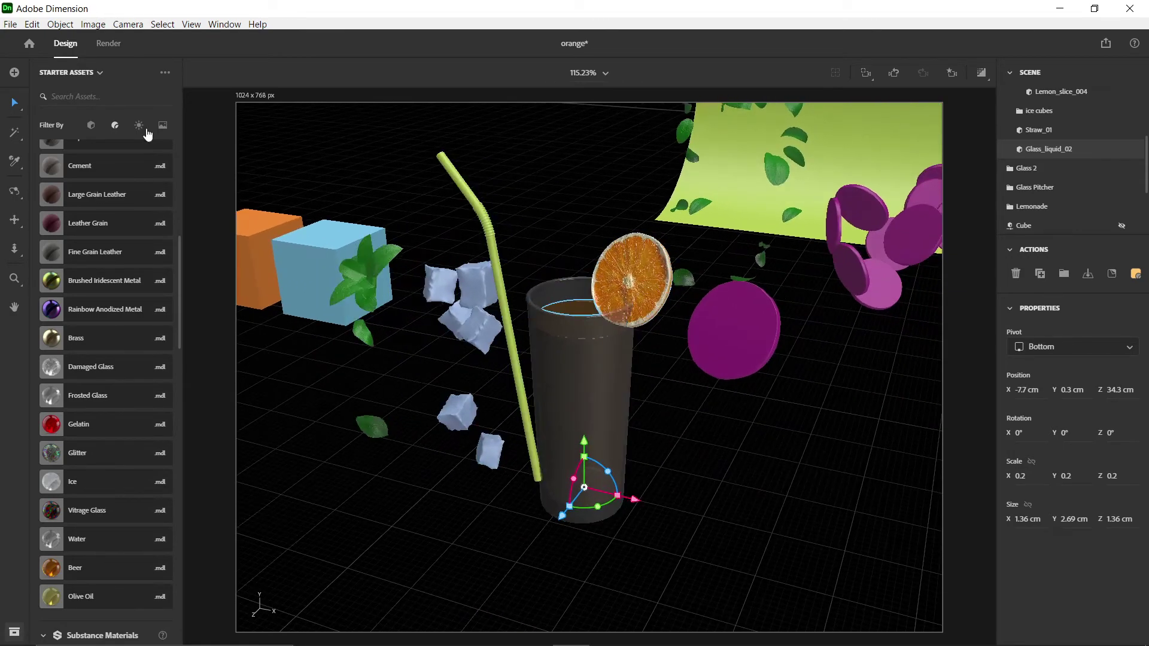
click(982, 72)
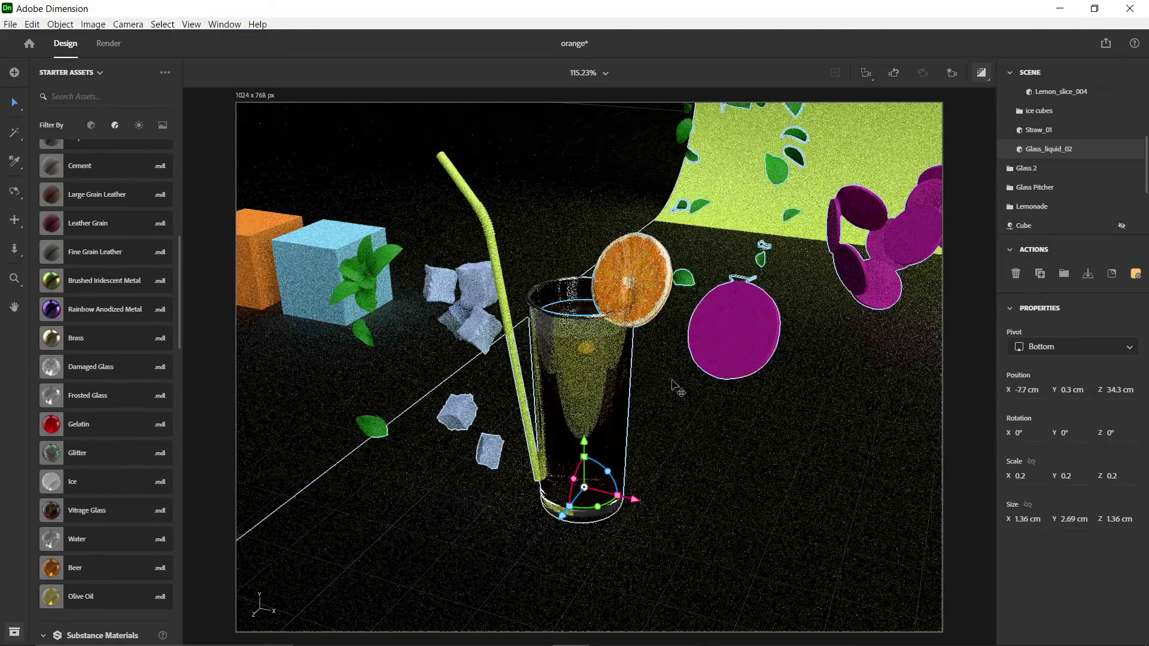
right_drag(486, 408, 587, 330)
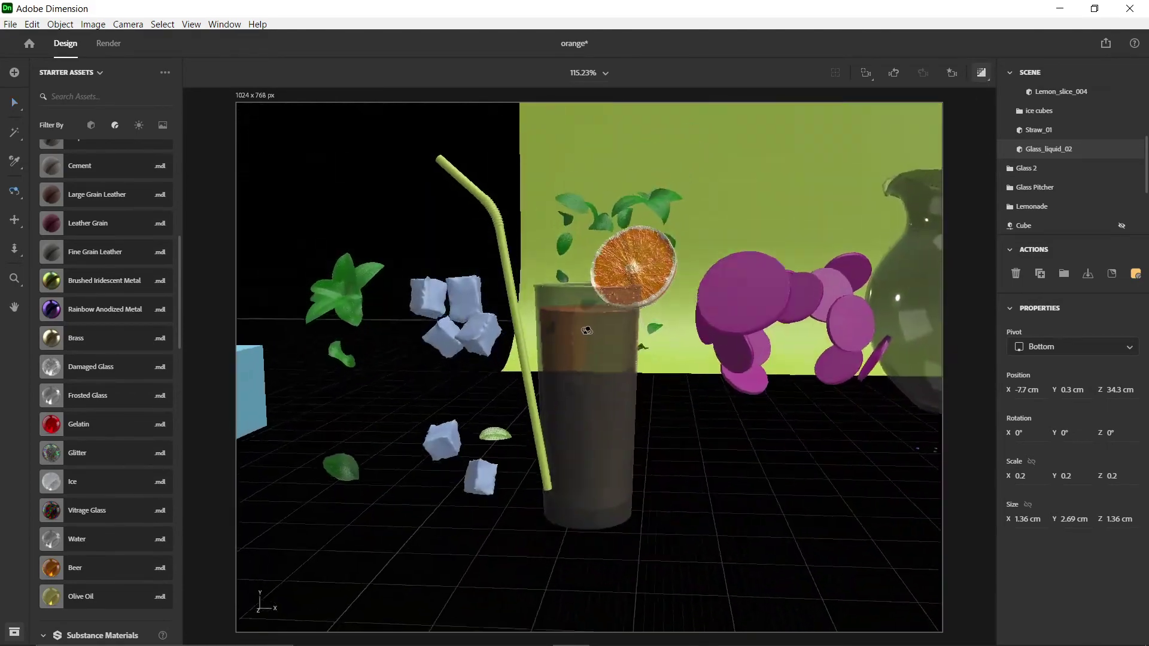
scroll(600, 363, up, 3)
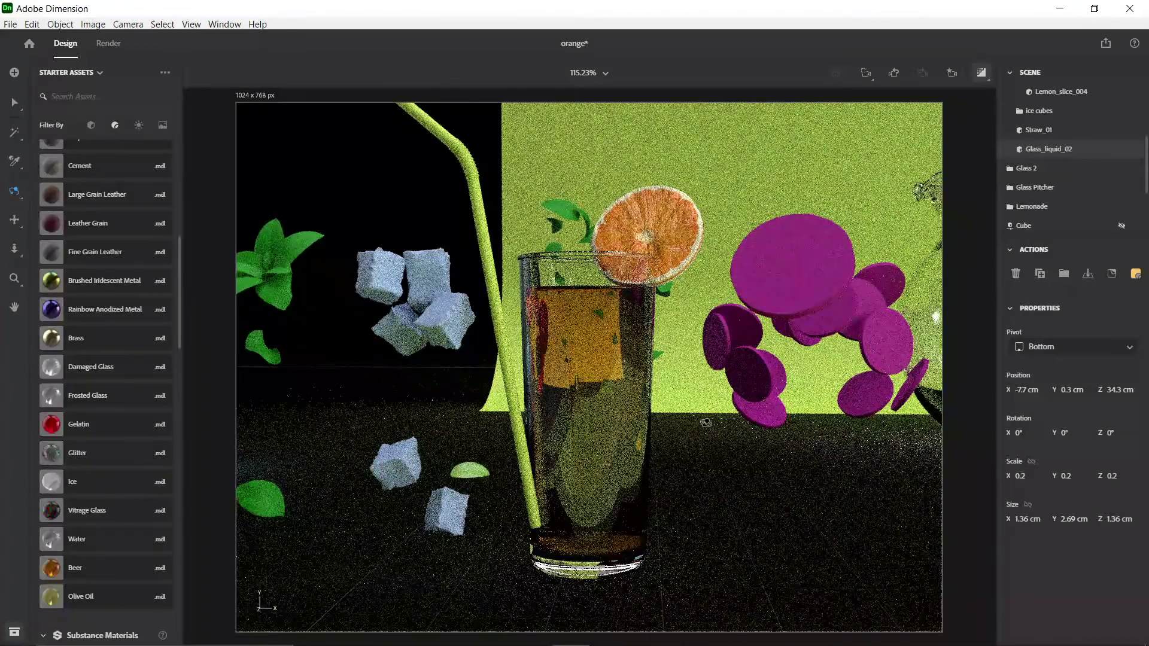
click(982, 75)
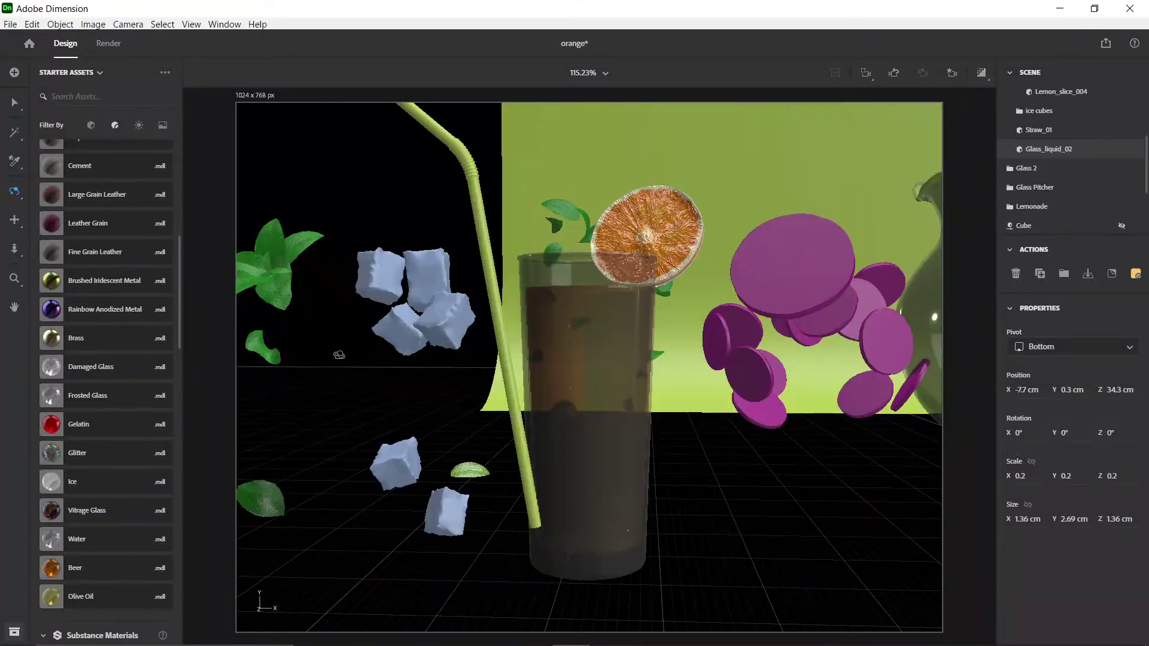
middle_drag(335, 358, 414, 384)
key(v)
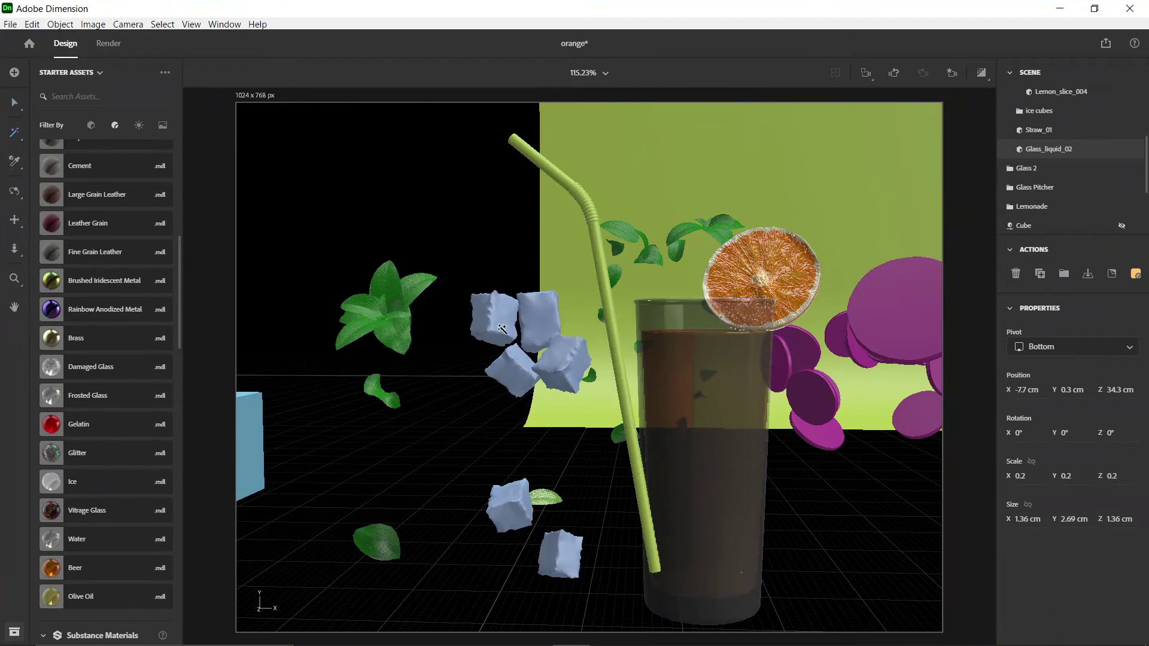
click(497, 323)
- Select the ice cubes group and apply the Damaged Glass material
scroll(1035, 157, up, 3)
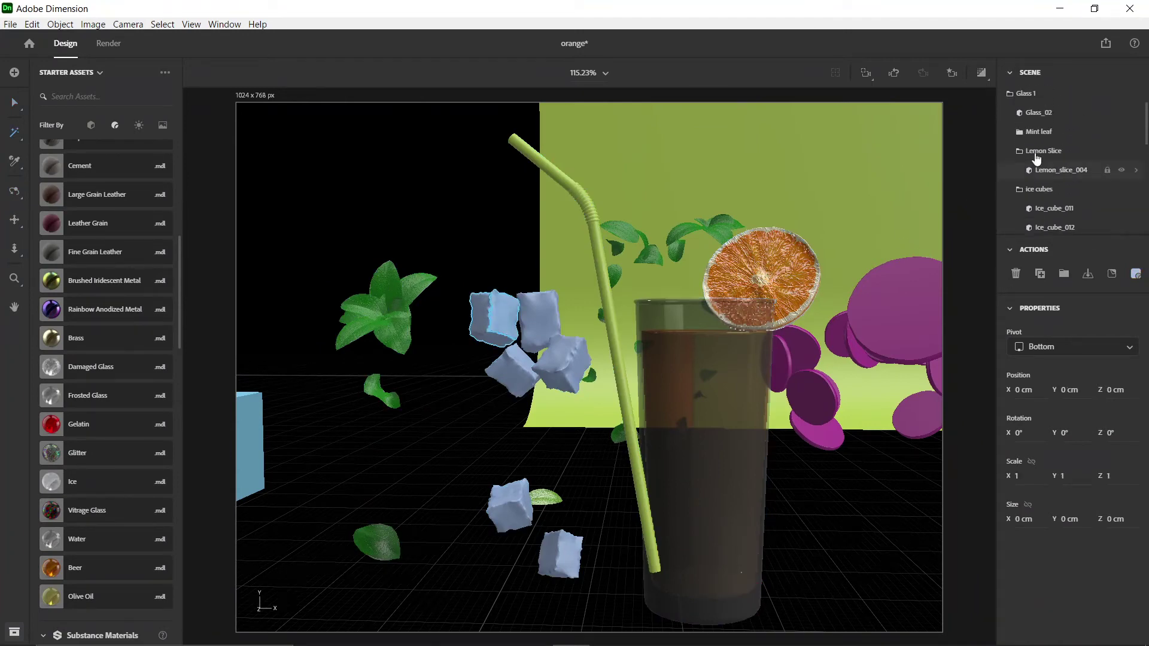
click(1040, 190)
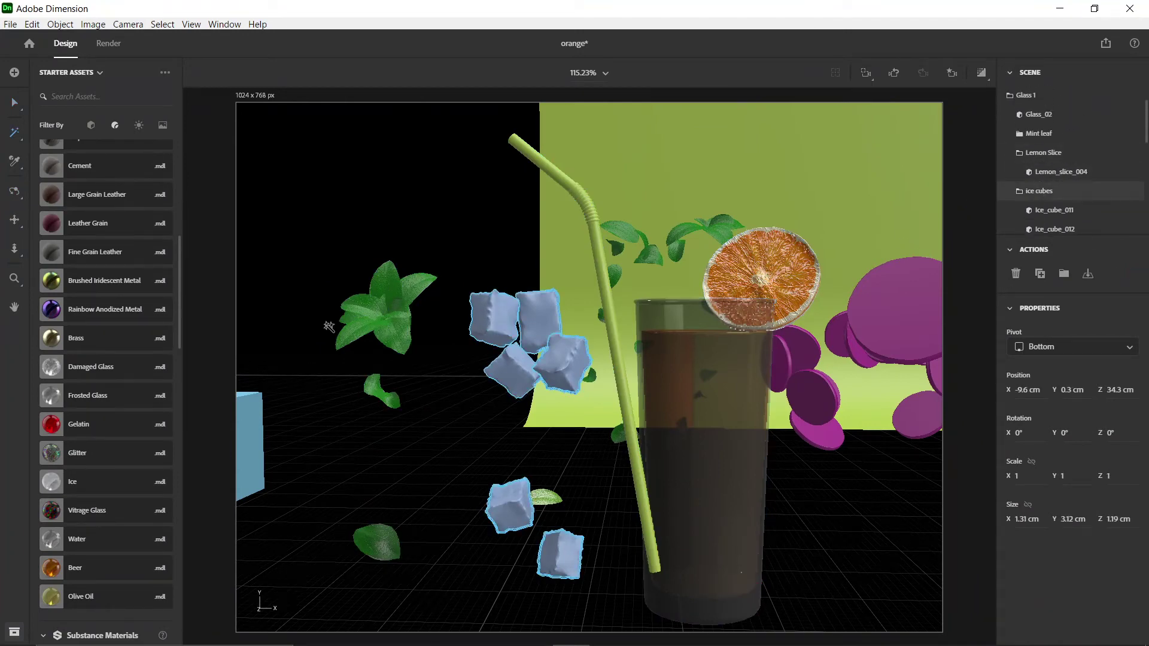
scroll(104, 351, down, 2)
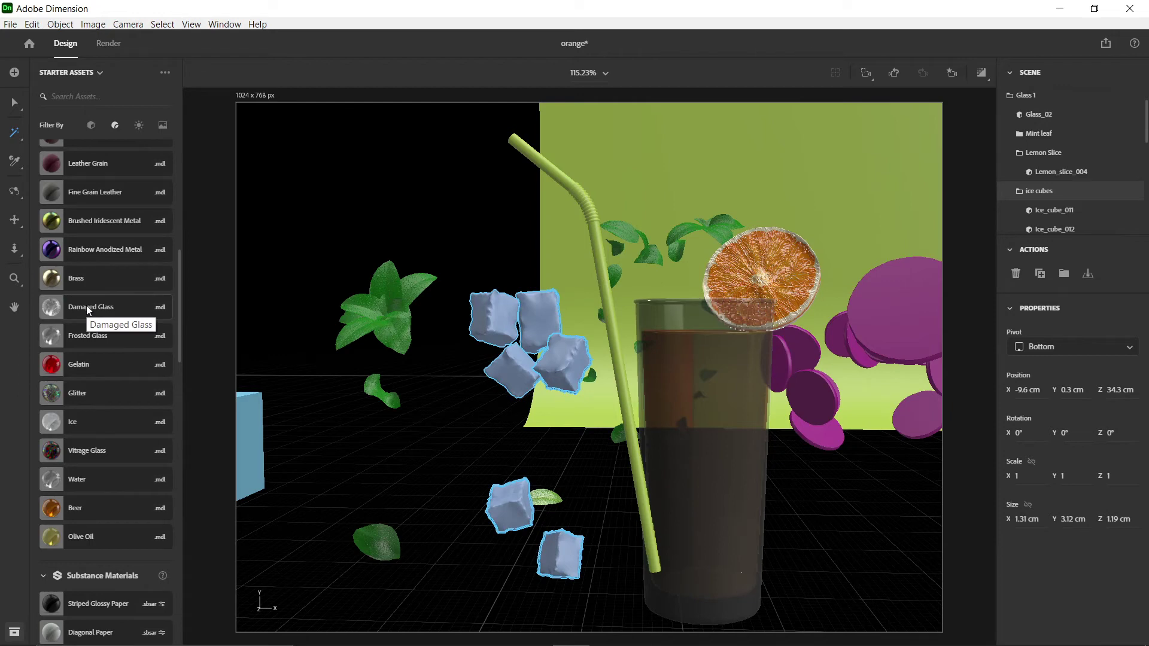
click(86, 306)
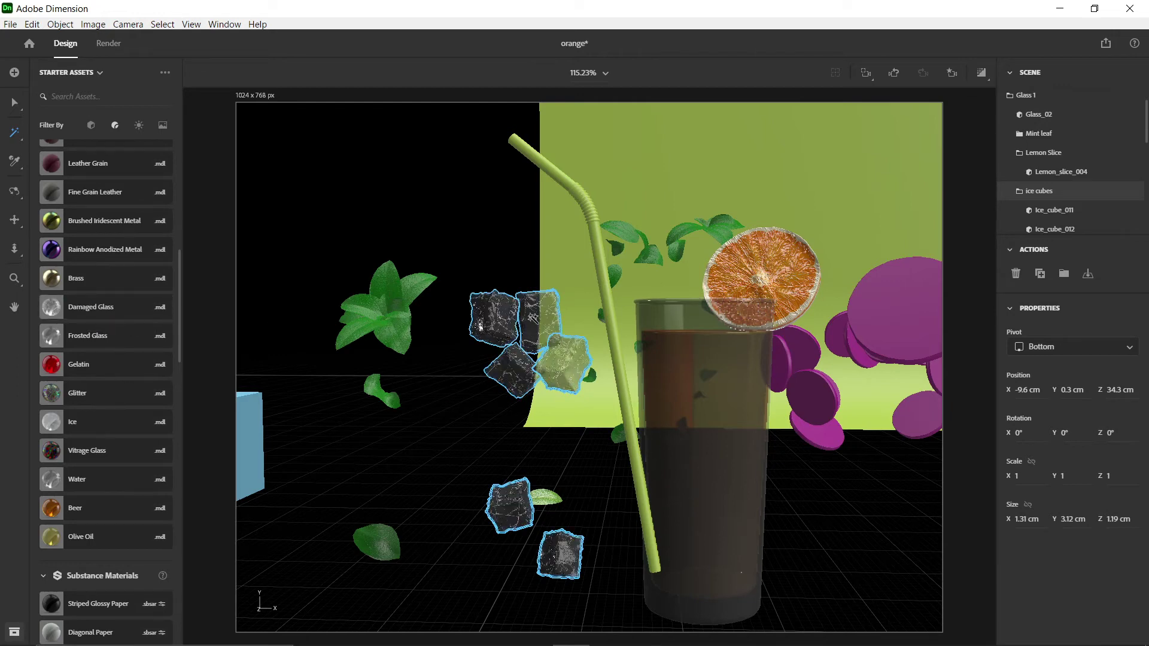
- Move the ice cubes into the lemonade glass at X -7.8 cm and preview the render
key(v)
drag(587, 578, 757, 580)
click(982, 72)
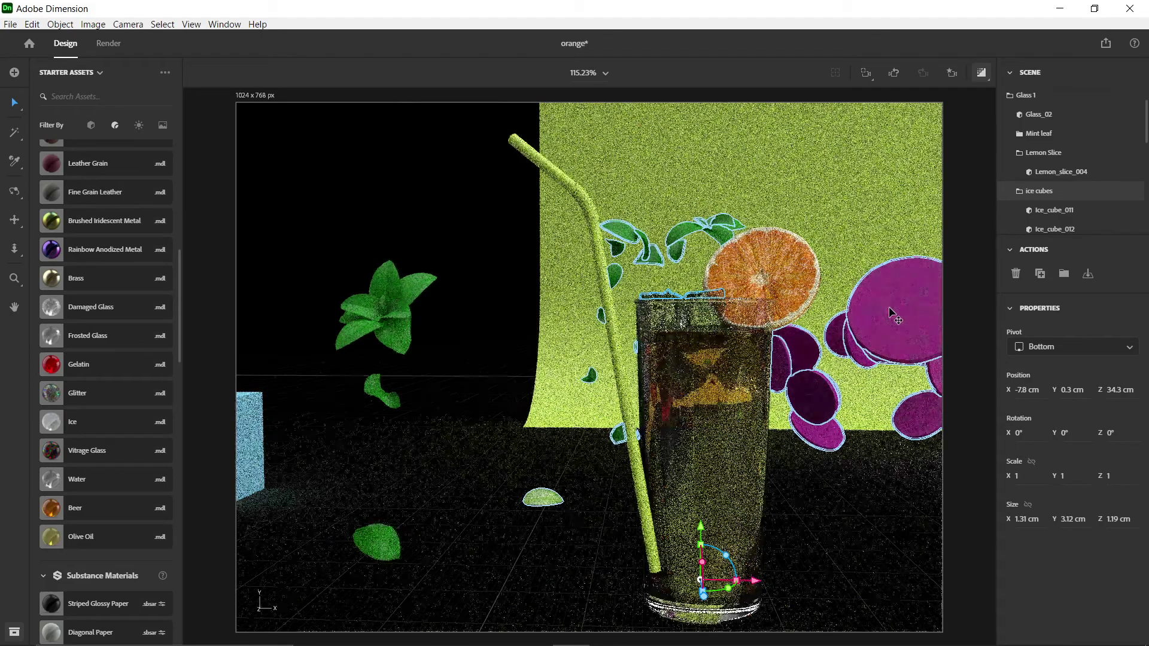
- Orbit around the lemonade glass and deselect the ice cubes
scroll(819, 382, up, 5)
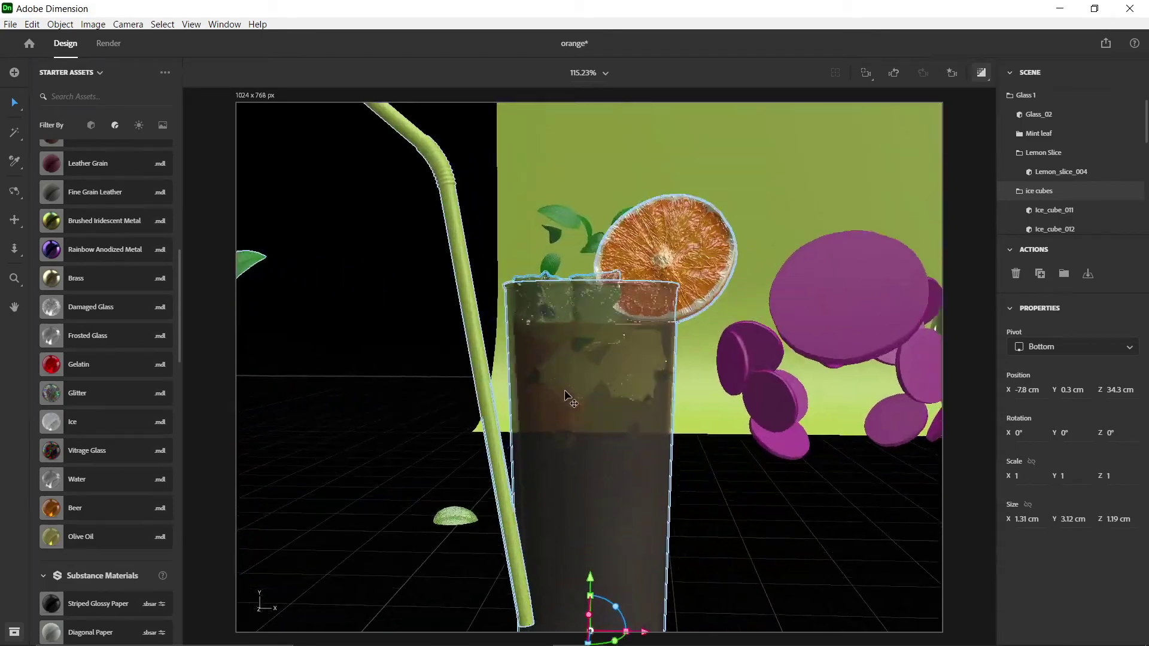
key(1)
drag(645, 379, 638, 402)
key(v)
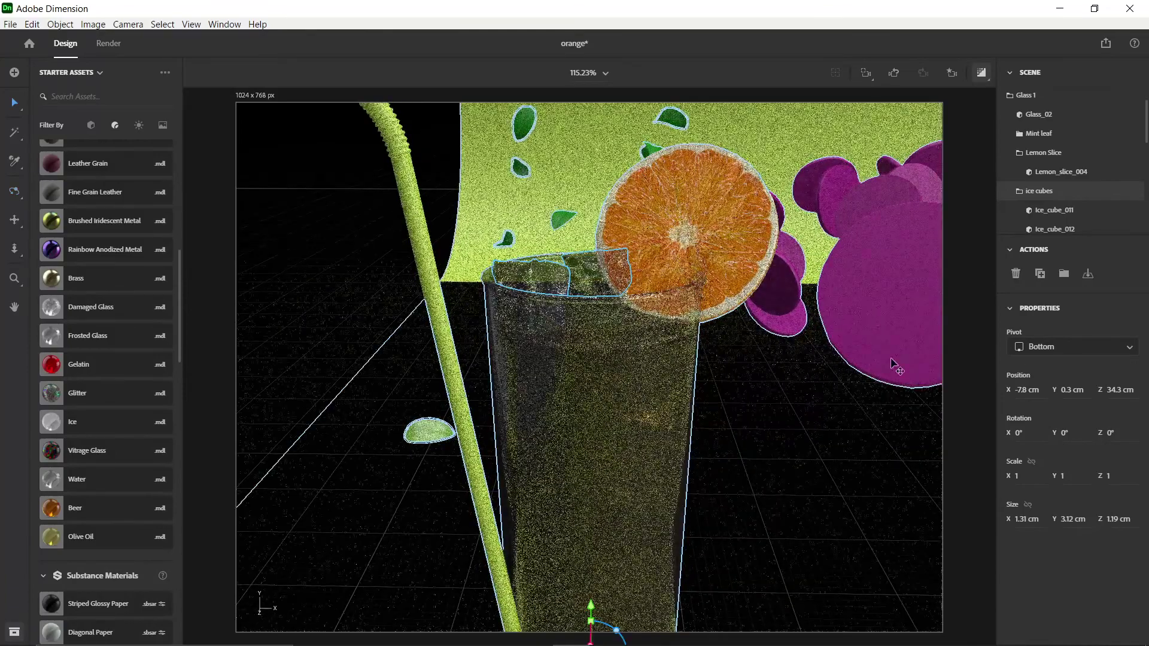
click(983, 315)
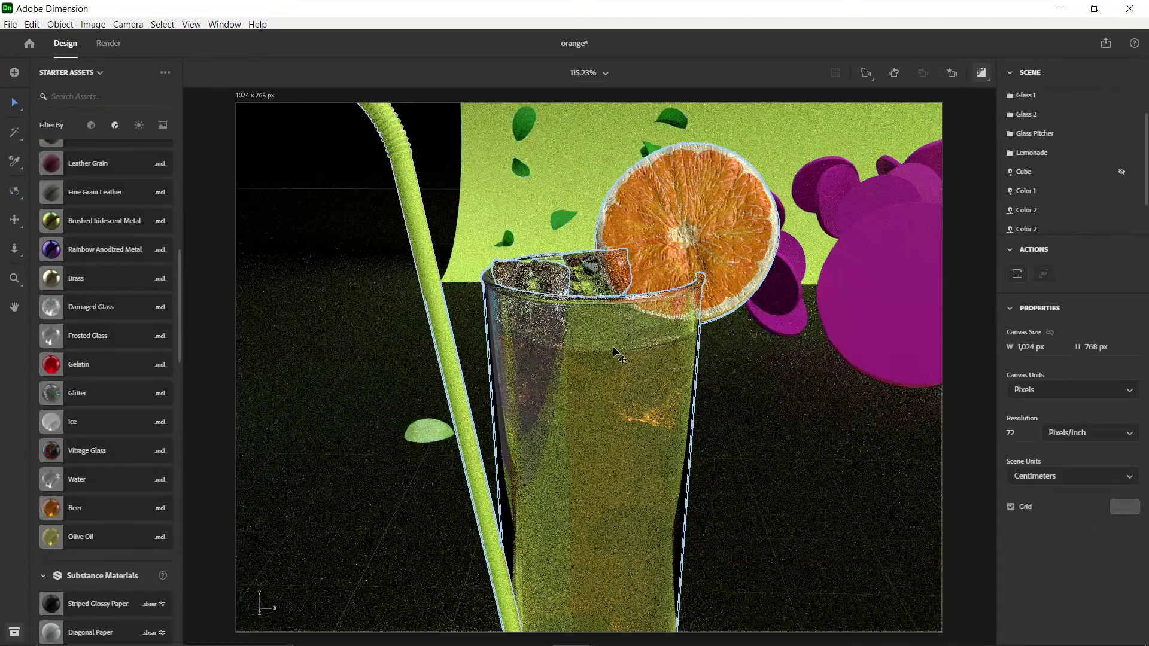
- Turn off Render Preview and pan and zoom to center the mint leaves
scroll(618, 351, down, 5)
middle_drag(565, 371, 748, 383)
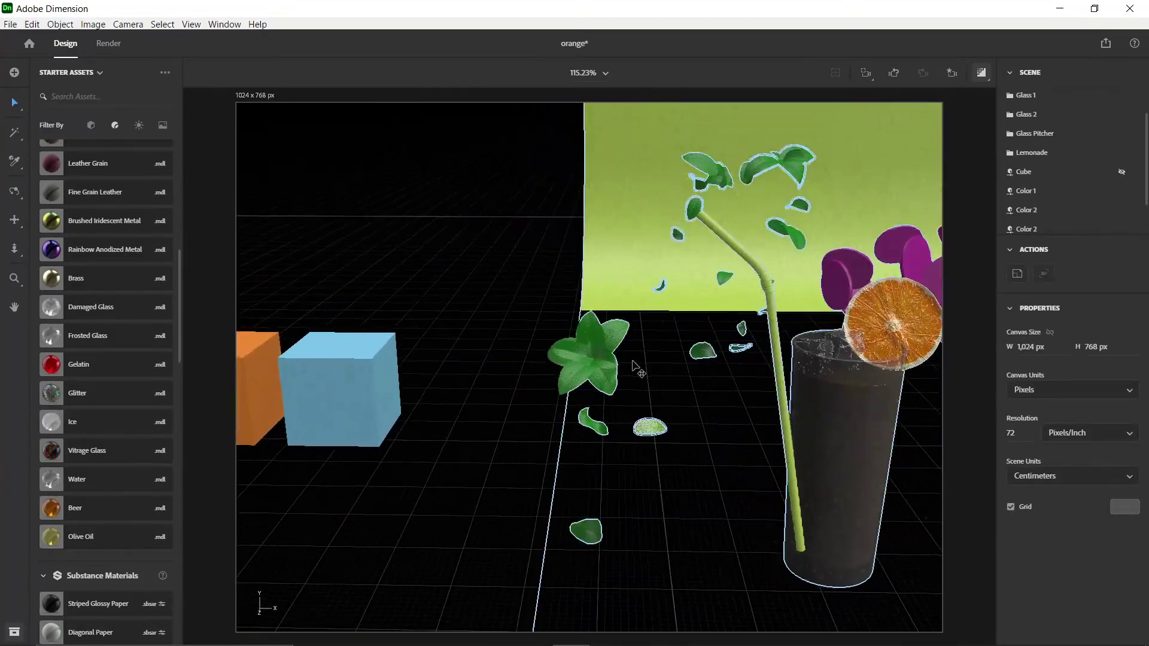
scroll(634, 370, up, 3)
middle_drag(604, 354, 652, 362)
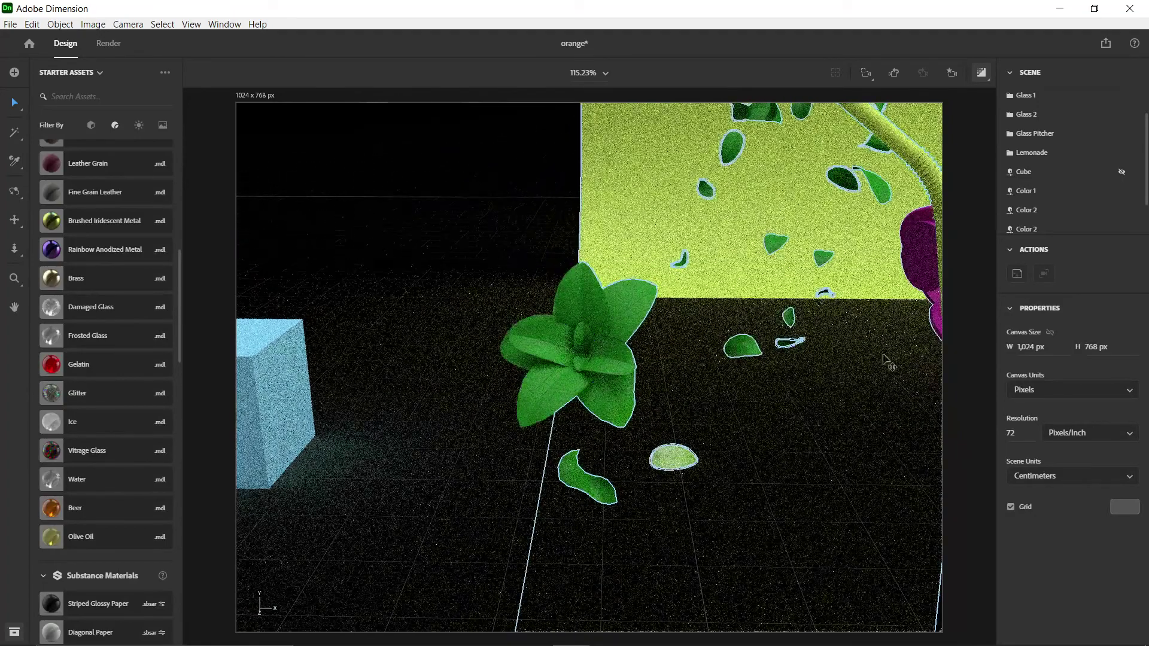
click(982, 72)
middle_drag(898, 301, 348, 430)
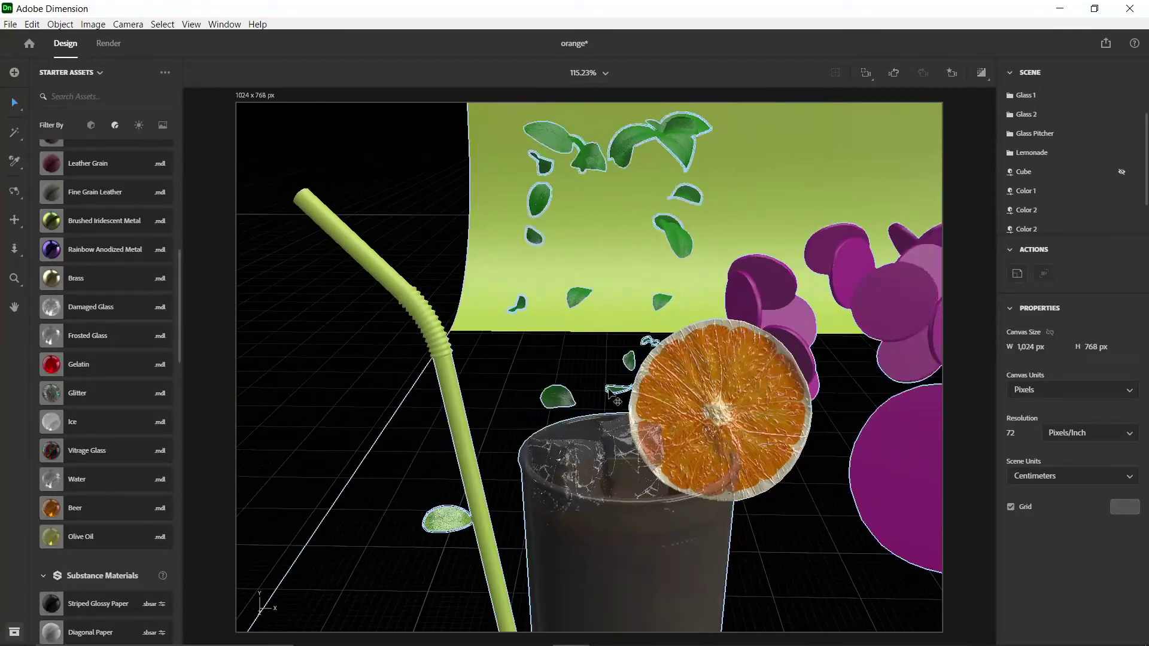
middle_drag(500, 378, 673, 357)
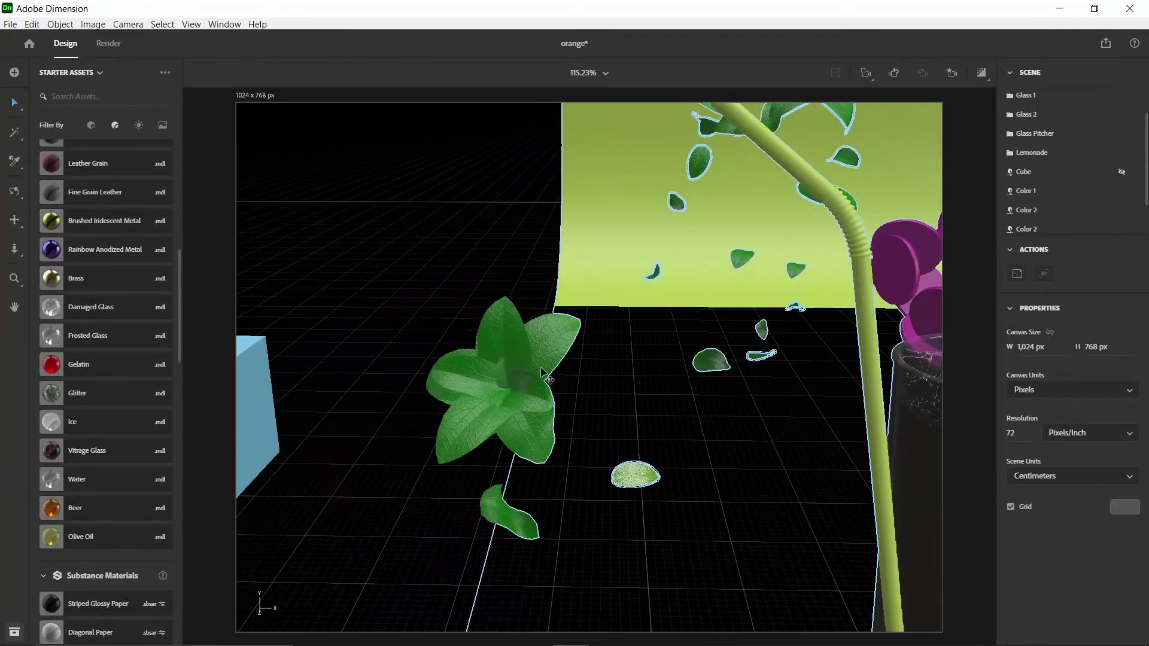
scroll(539, 373, up, 3)
middle_drag(483, 364, 663, 344)
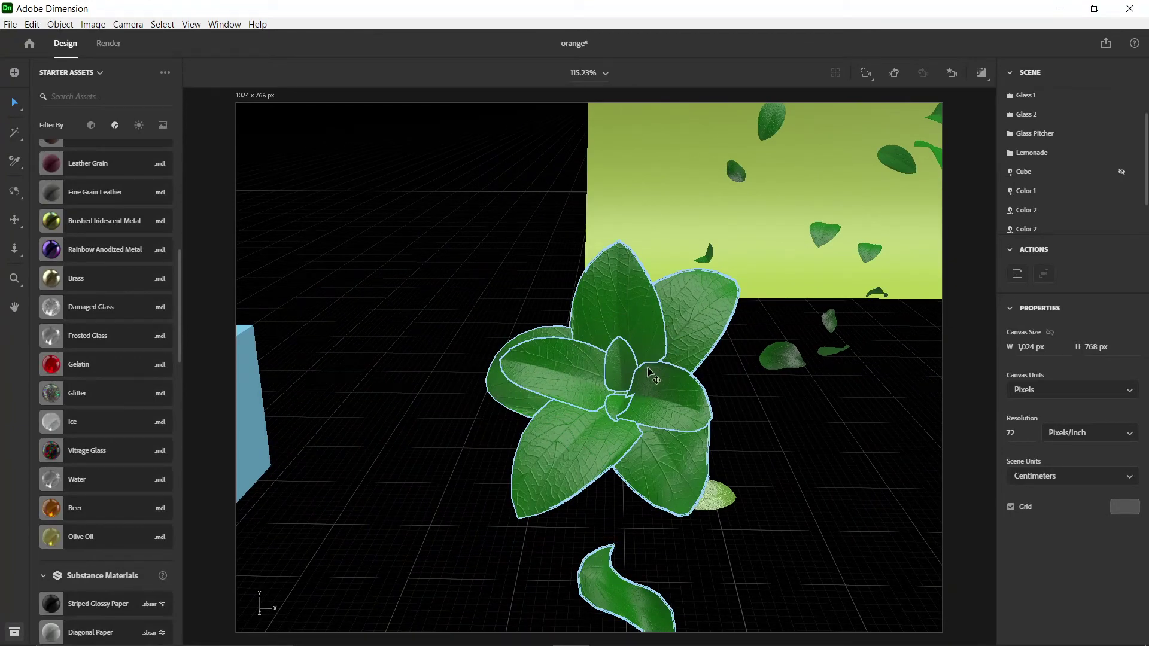
- Select Mint_Leaf_005, open its wire_006135006 material, and open the Normal map swatch
click(626, 303)
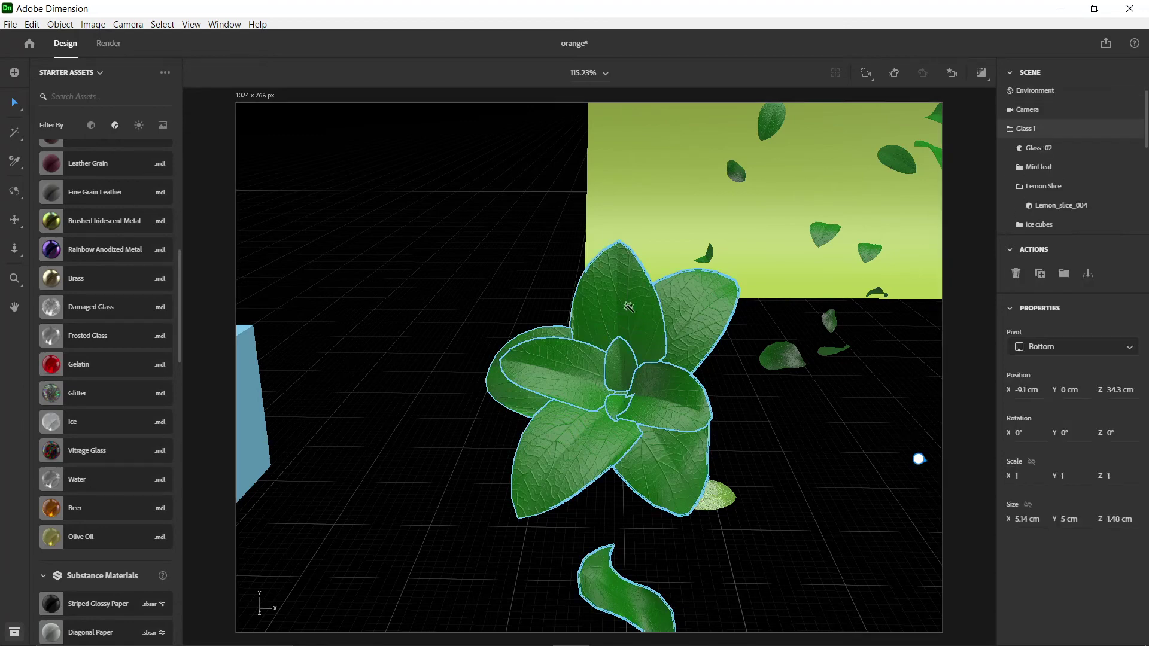
double_click(626, 303)
scroll(1070, 214, up, 4)
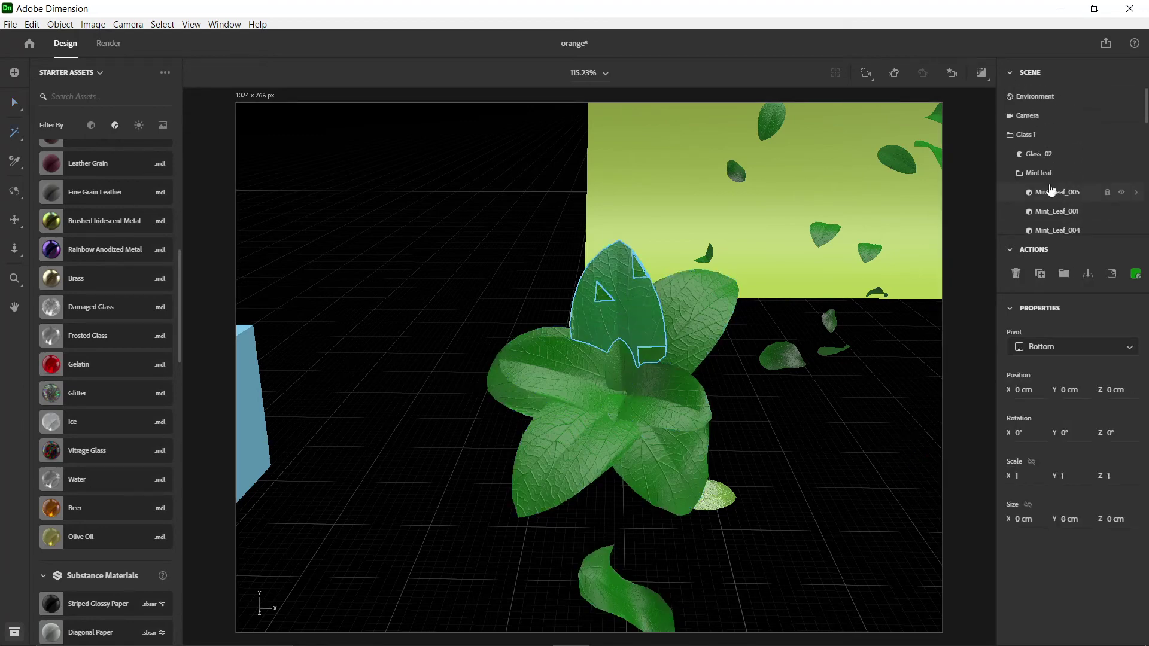
click(1045, 175)
click(1075, 197)
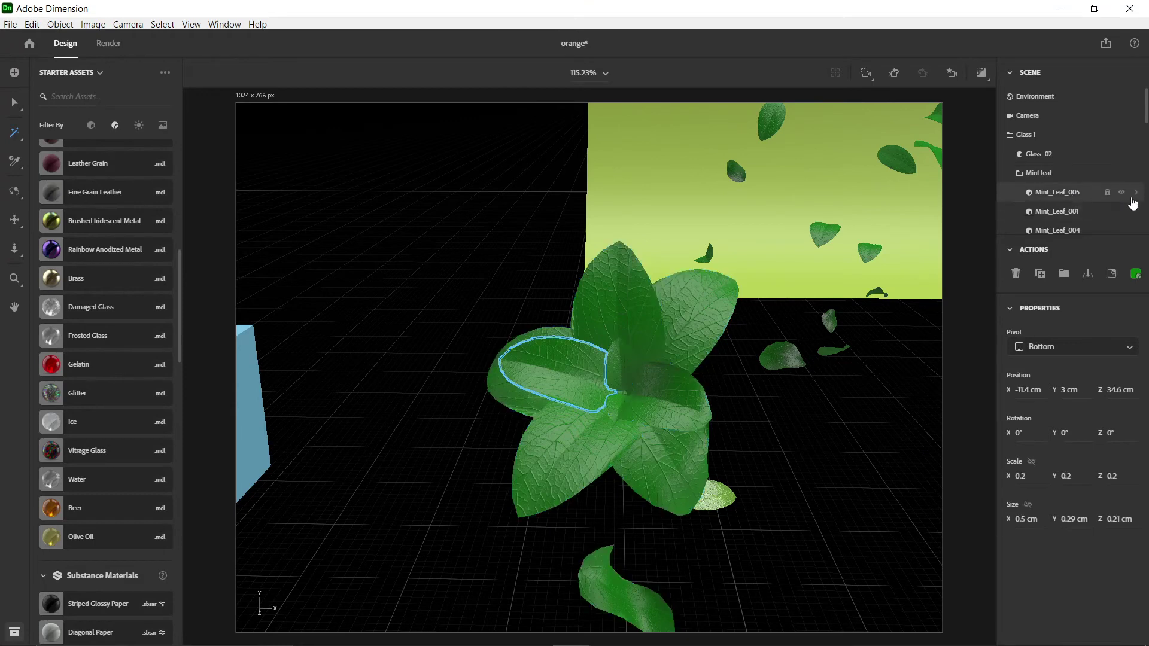
click(1136, 192)
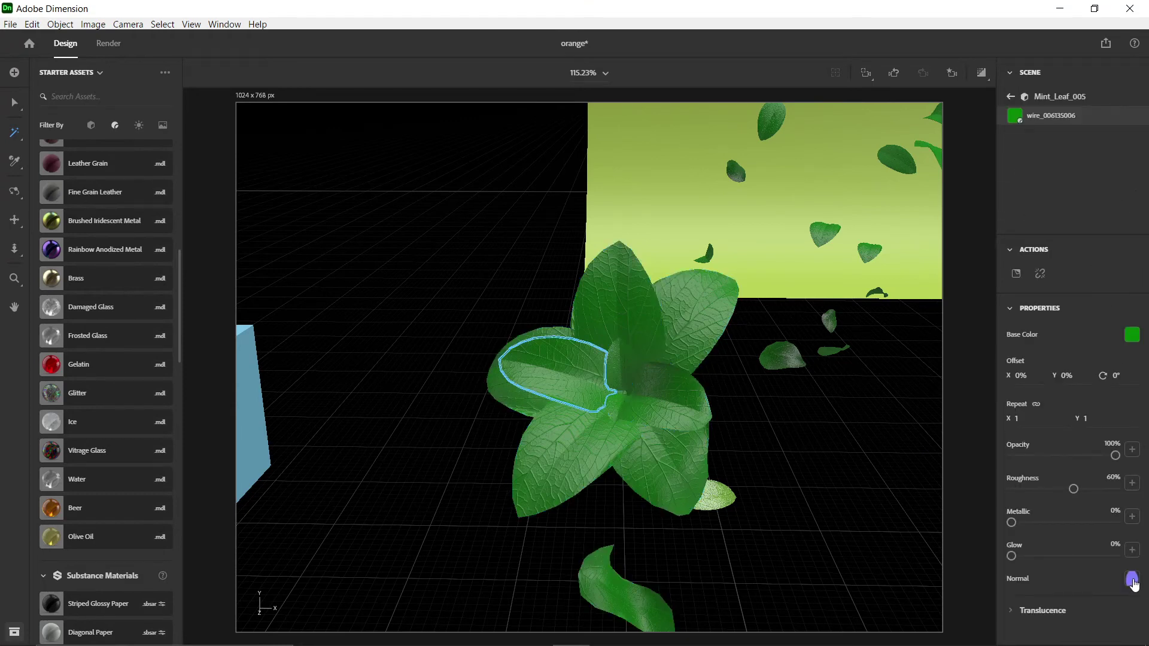
click(1132, 580)
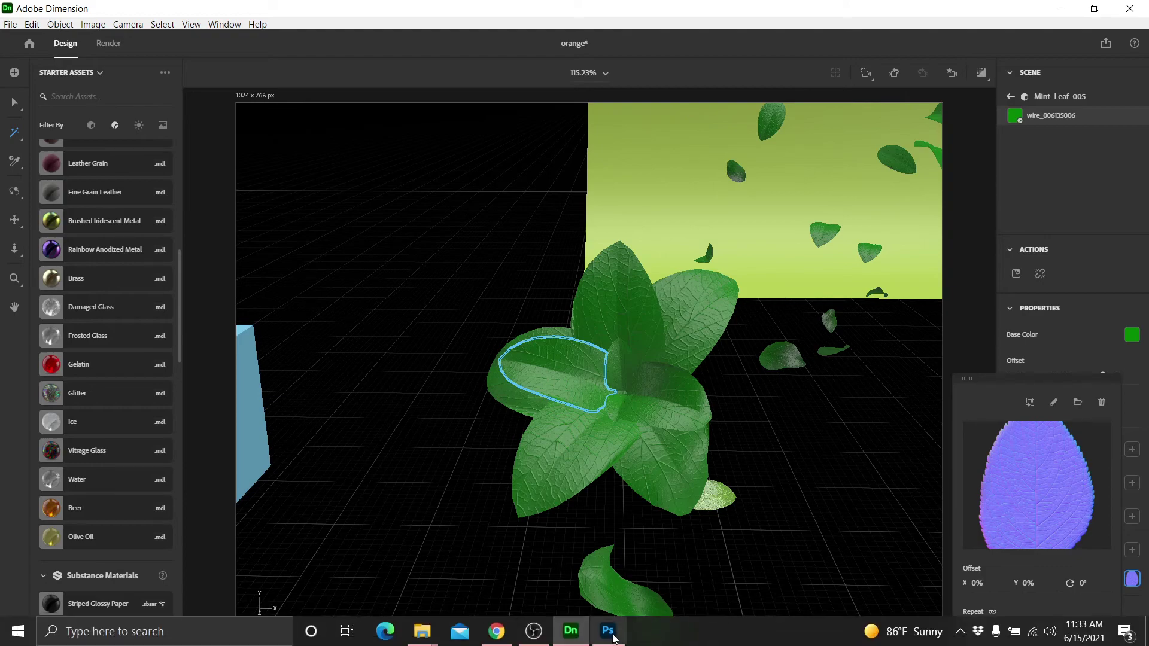
click(609, 632)
click(205, 8)
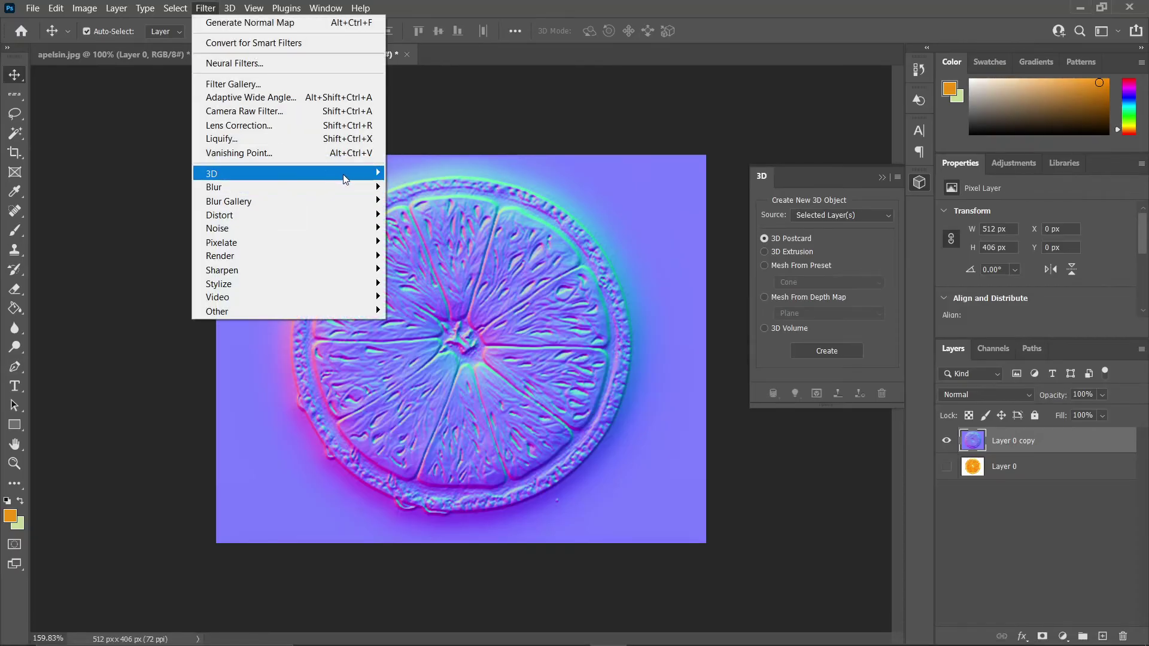
mouse_move(343, 174)
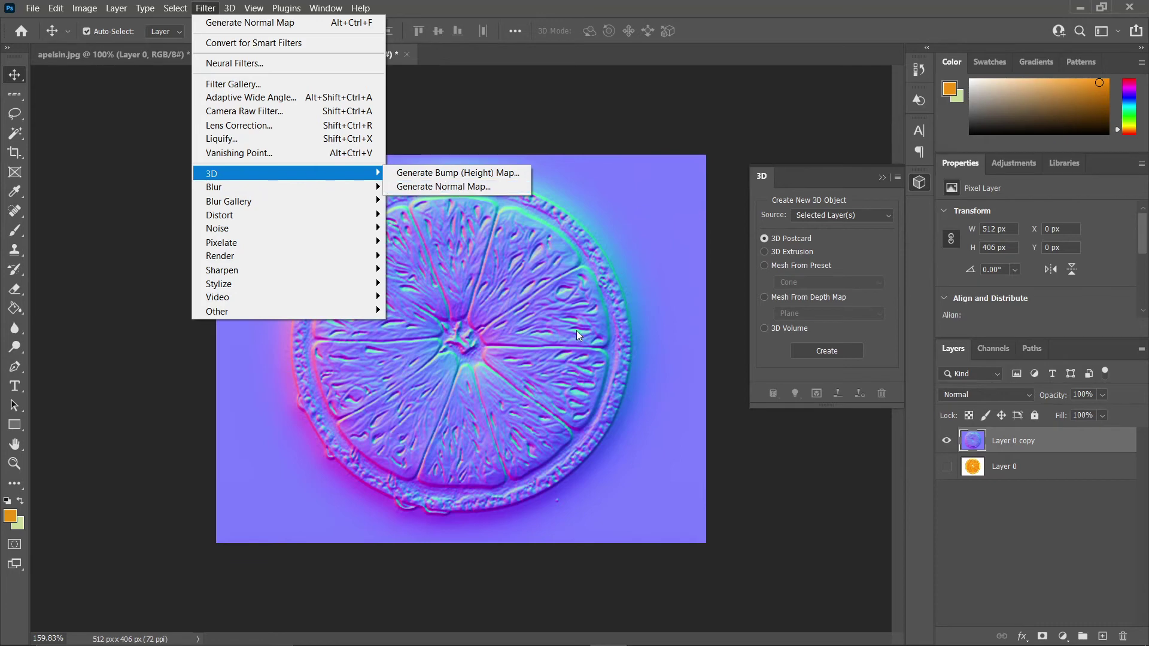
click(662, 204)
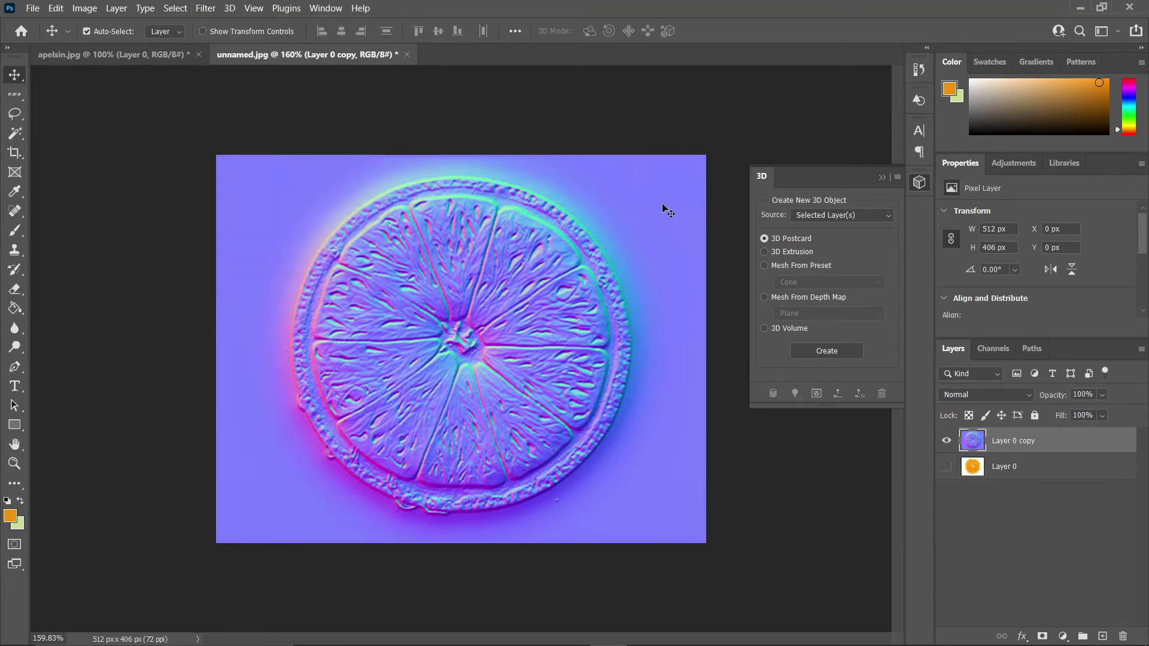
key(alt+Tab)
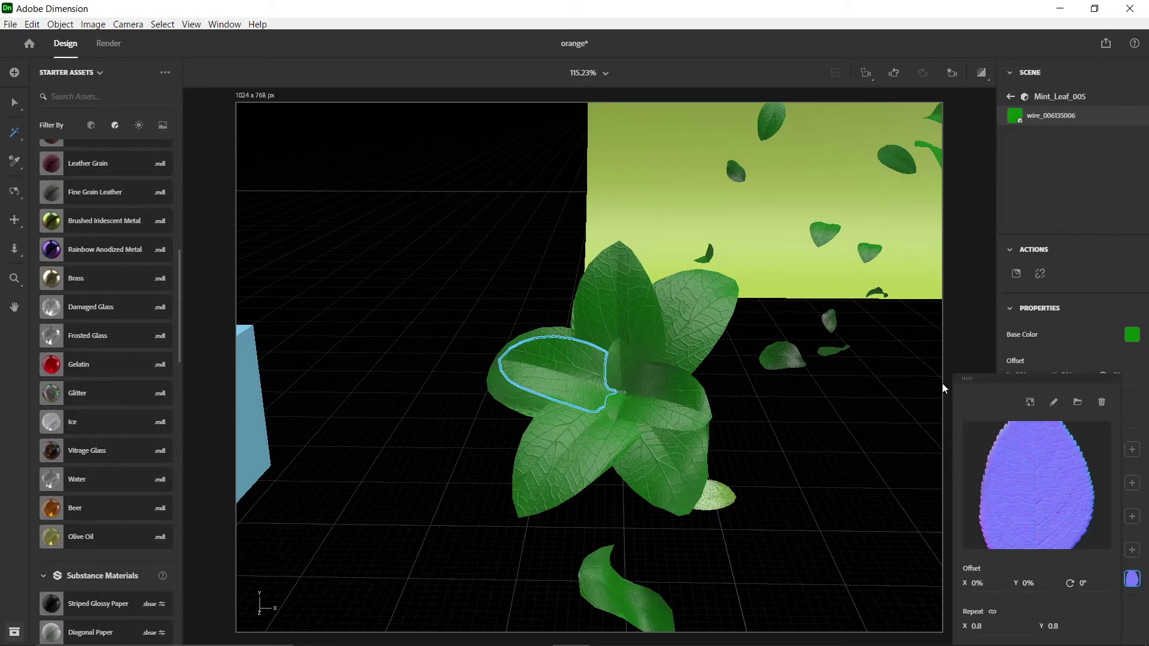
- Close the leaf's Normal map preview
click(1078, 183)
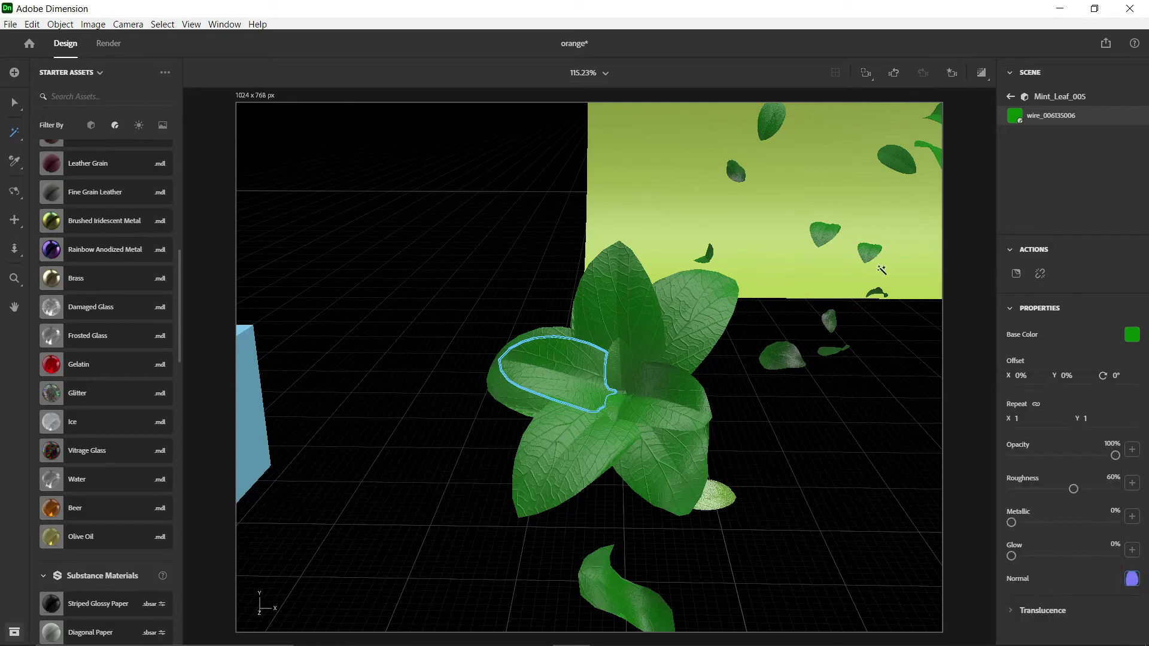
scroll(94, 228, up, 5)
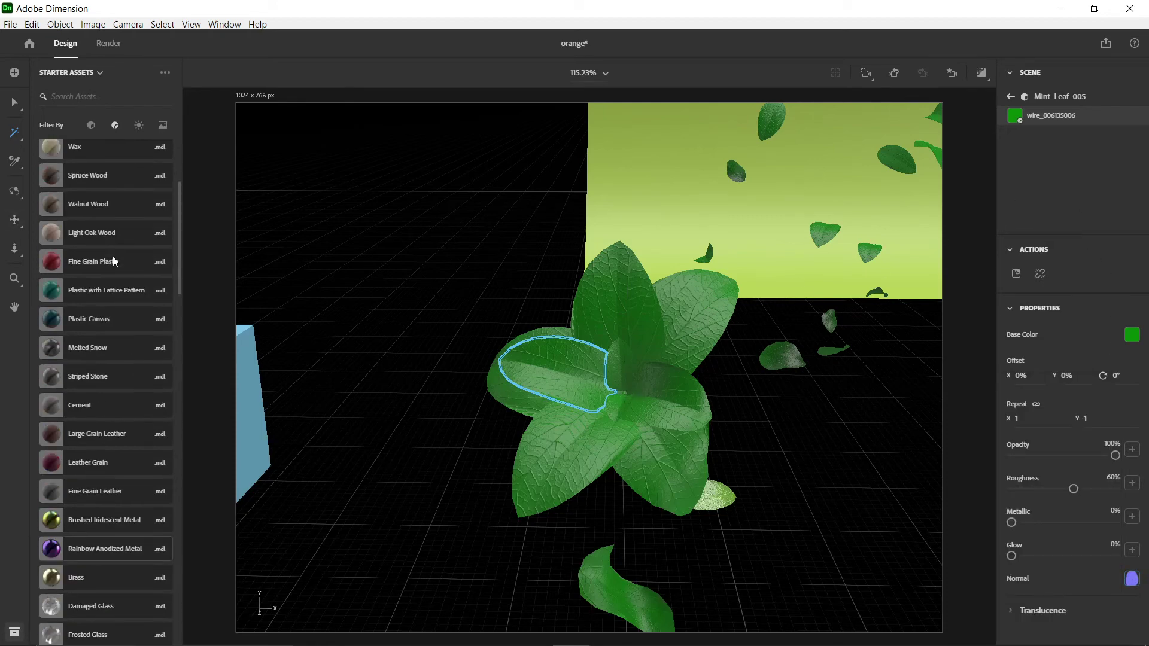
scroll(584, 392, up, 4)
scroll(640, 386, down, 5)
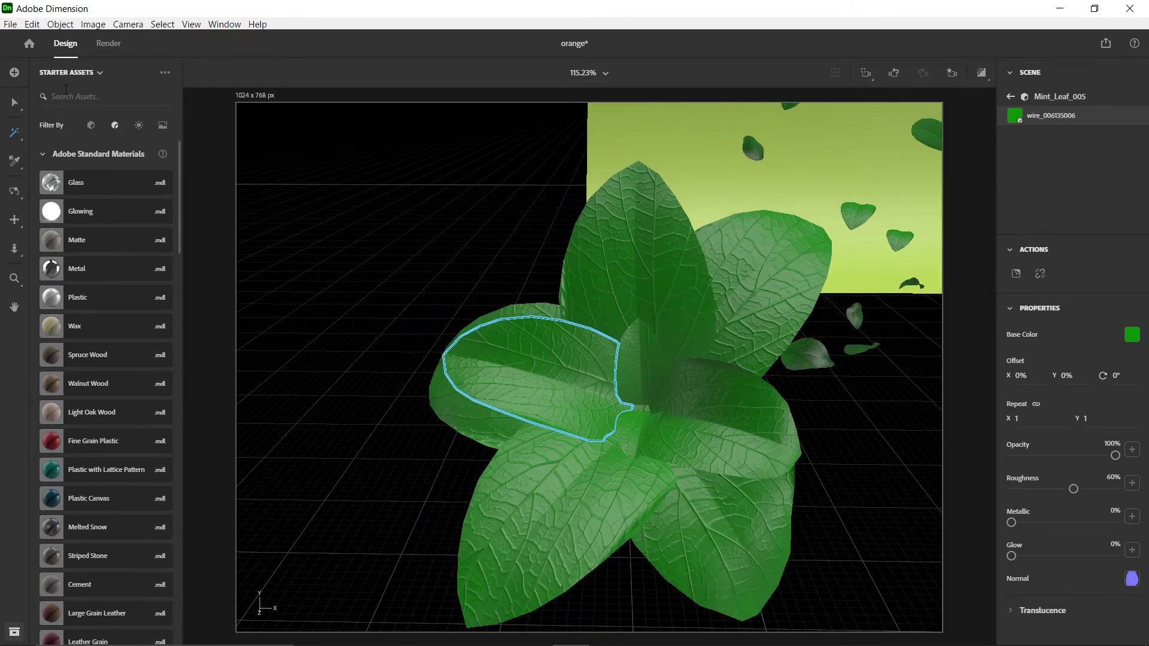
- Return to the scene object list and open the File menu's import choices
click(10, 24)
mouse_move(32, 24)
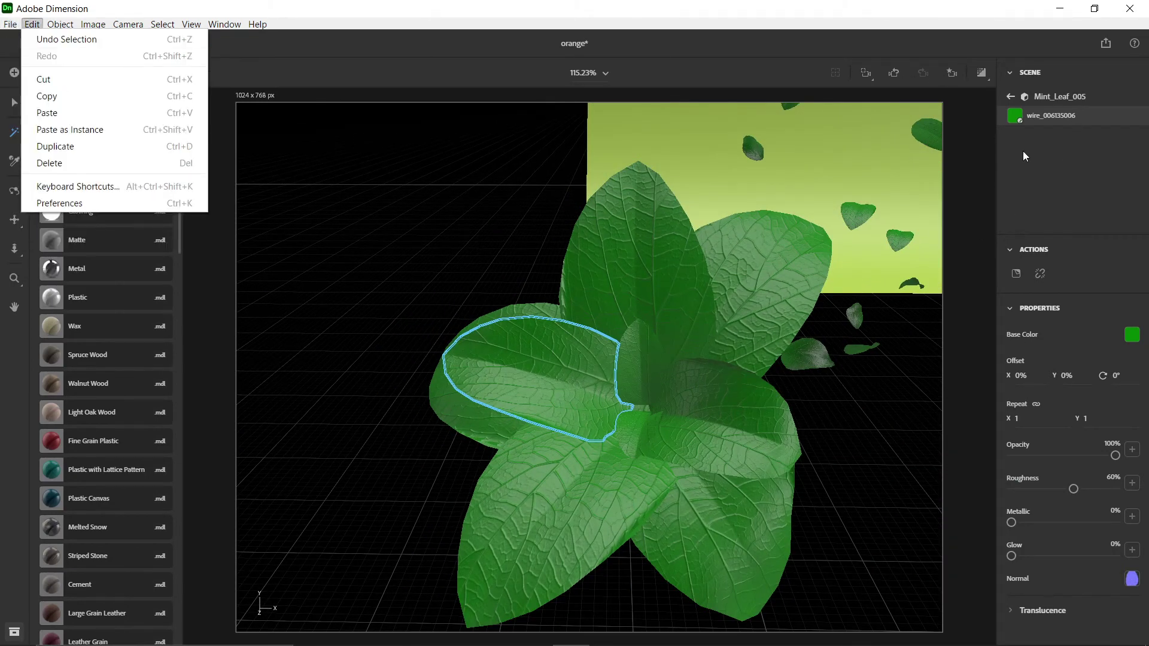
mouse_move(205, 209)
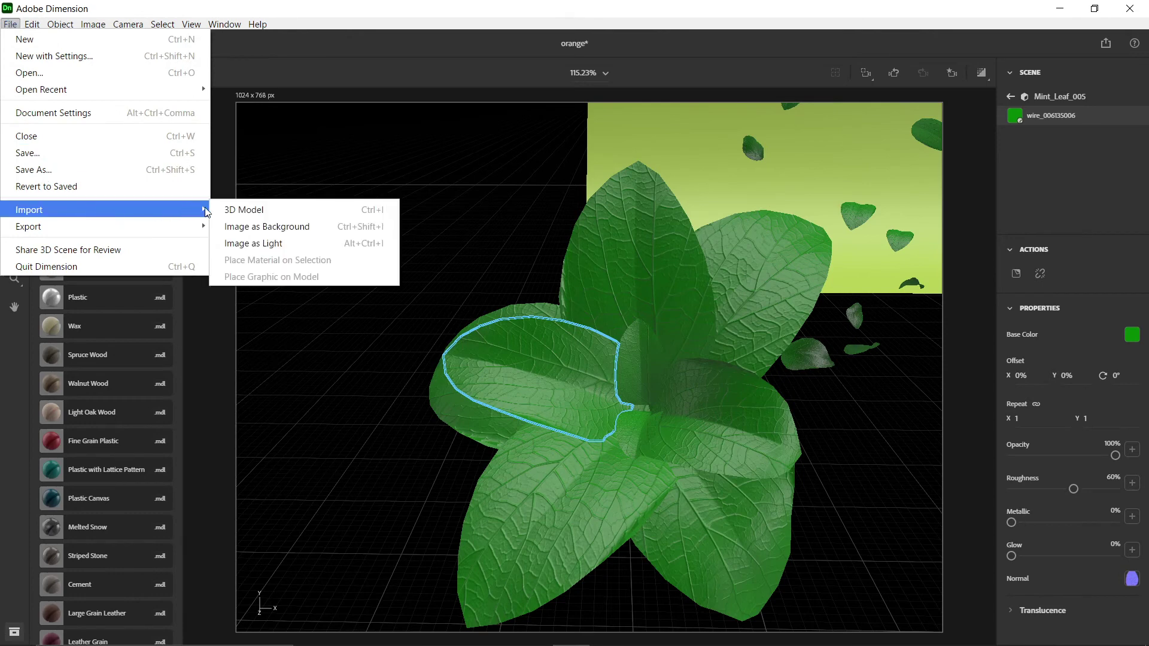
click(775, 16)
click(1011, 99)
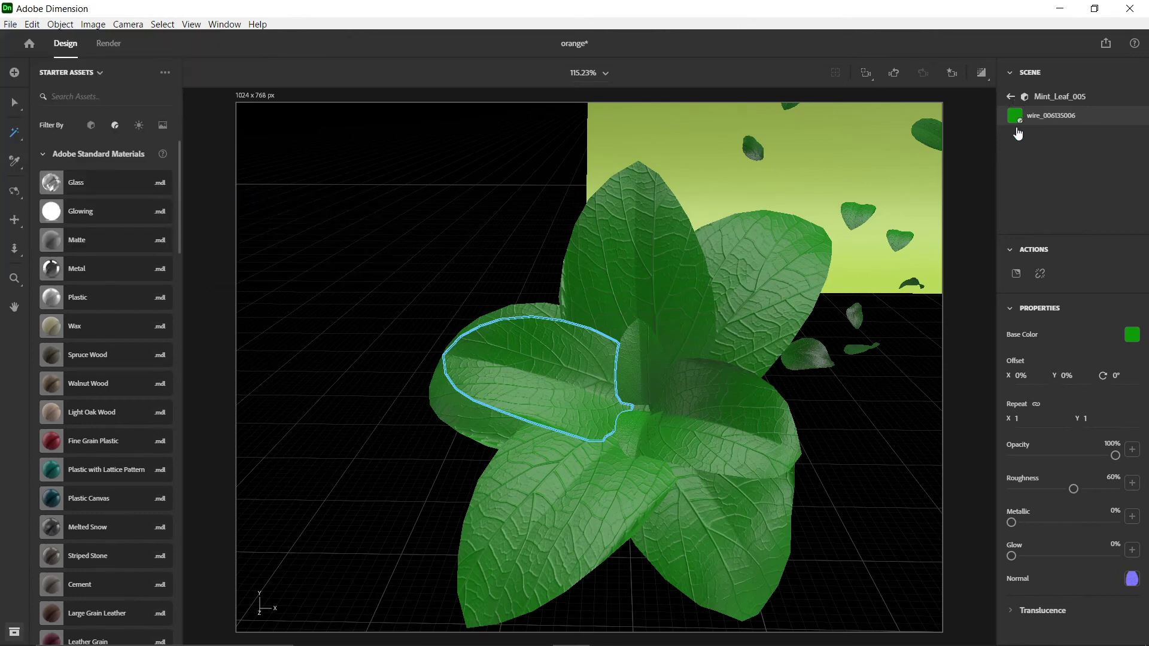
click(12, 24)
- Place the TexturesCom_Fruit0034_M image from the Textures folder onto Mint_Leaf_005 as a decal
mouse_move(87, 210)
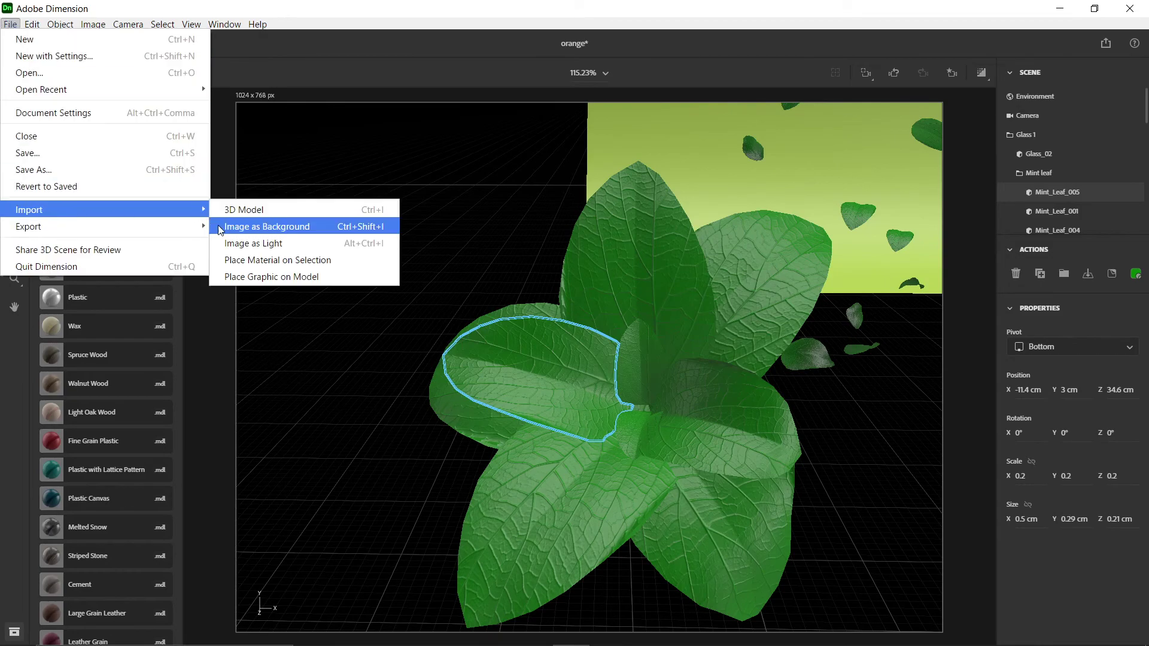
click(251, 276)
click(420, 175)
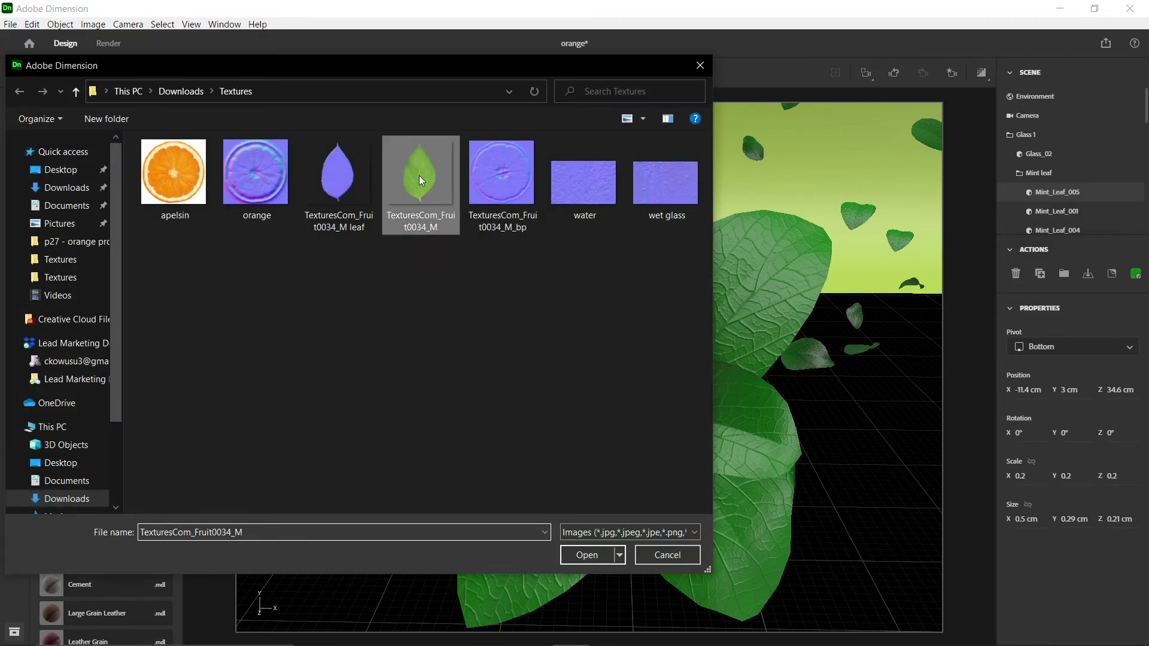
click(581, 555)
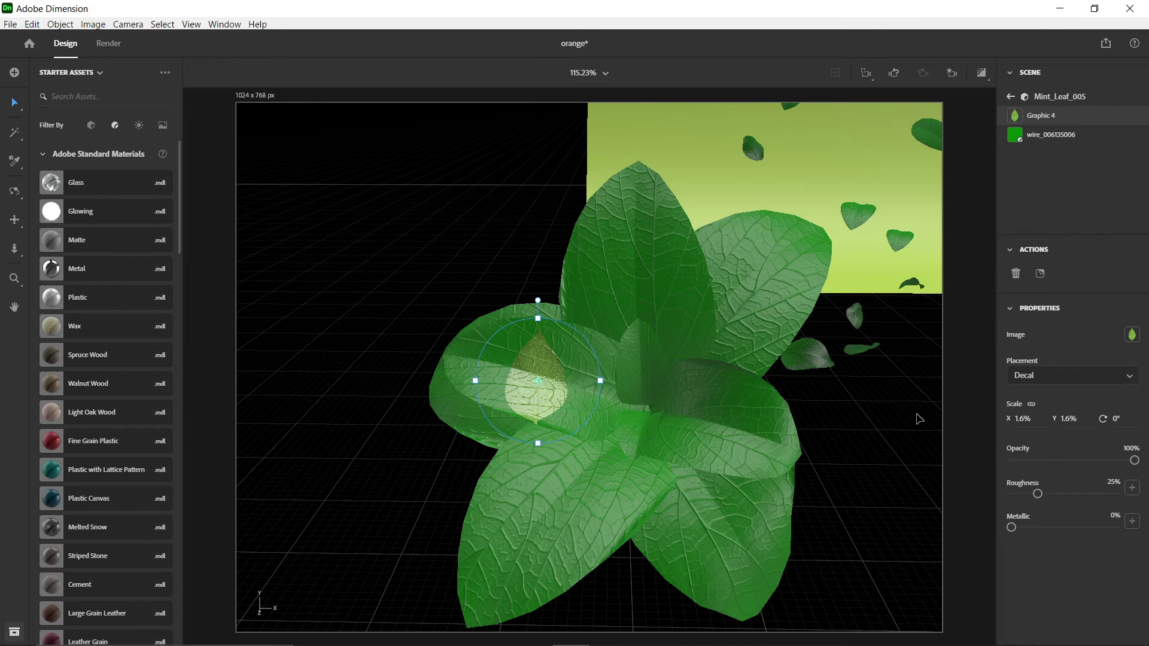
- Rotate the leaf decal to -90° and scale it up to 3.9%
click(1115, 420)
key(Return)
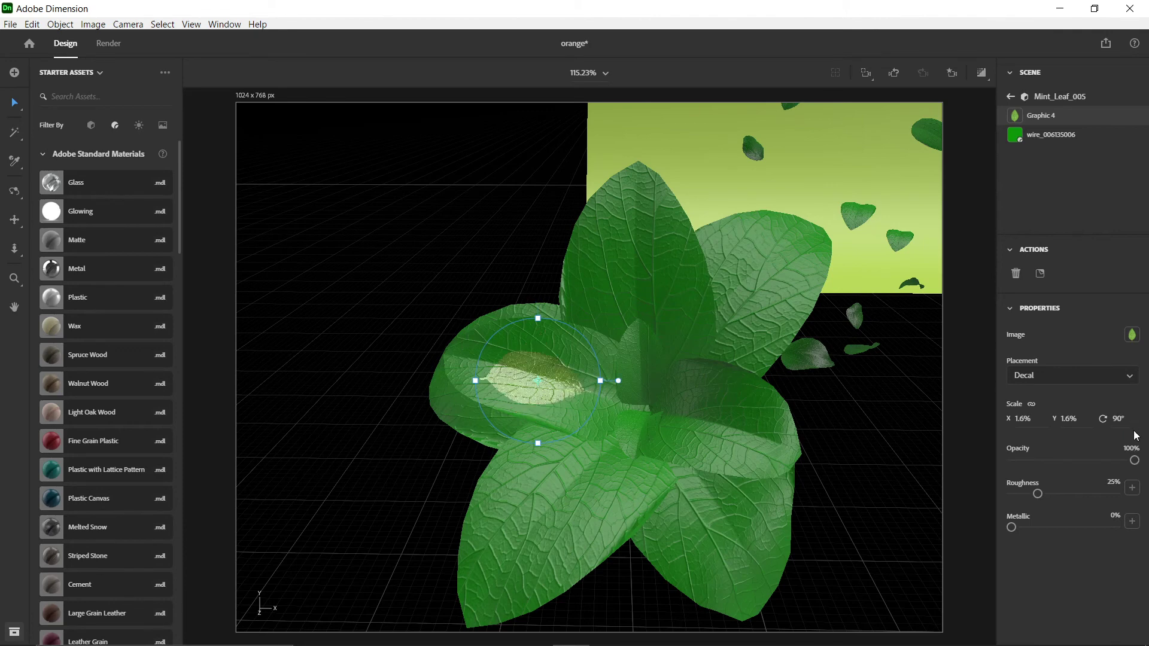
click(1117, 422)
text(-)
key(Return)
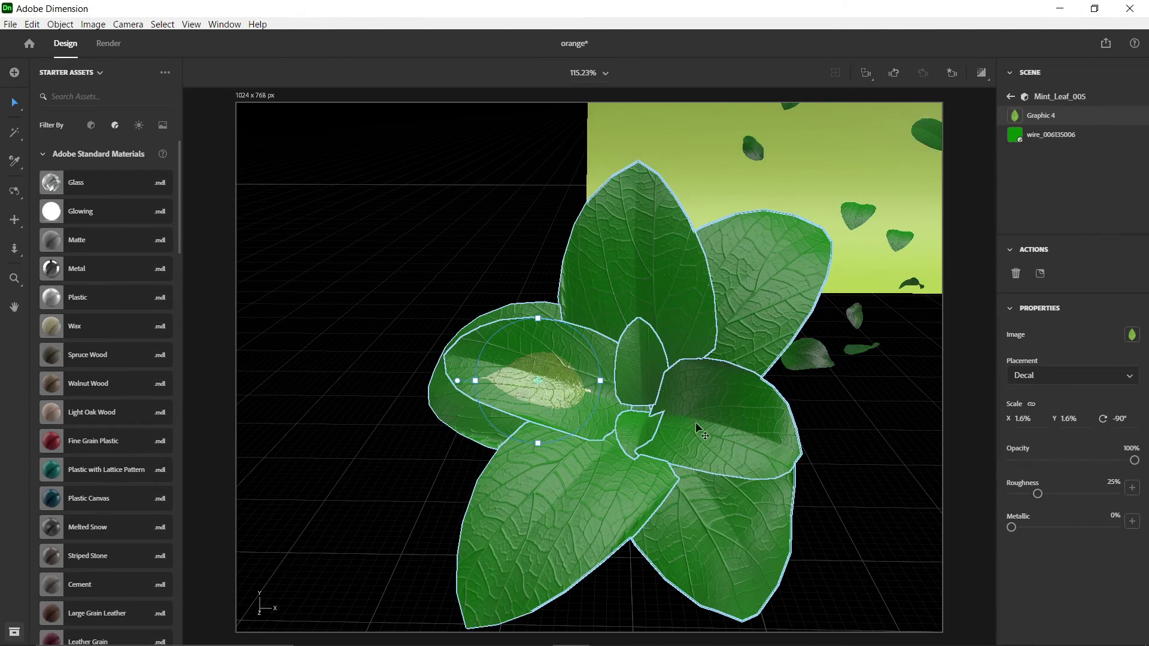
drag(1020, 421, 1122, 423)
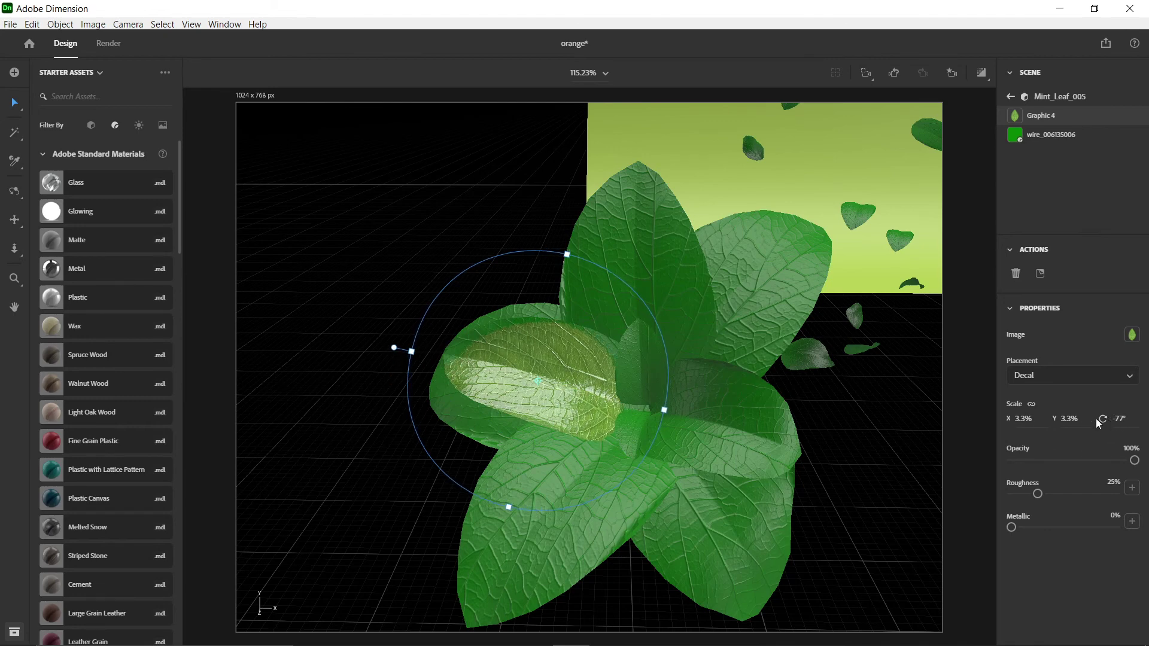
drag(1022, 422, 1037, 422)
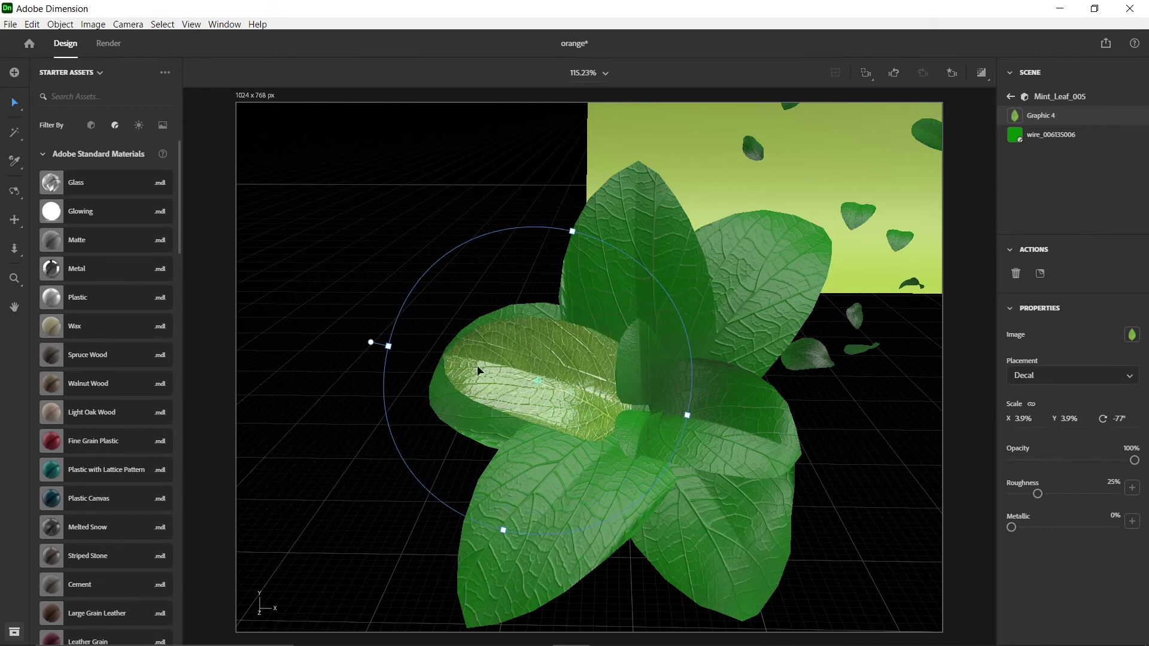
- Position the decal along the mint leaf and adjust its rotation to -71°
mouse_move(588, 404)
mouse_down()
mouse_move(587, 386)
mouse_move(579, 393)
mouse_up()
drag(1118, 428, 1121, 424)
drag(590, 409, 580, 404)
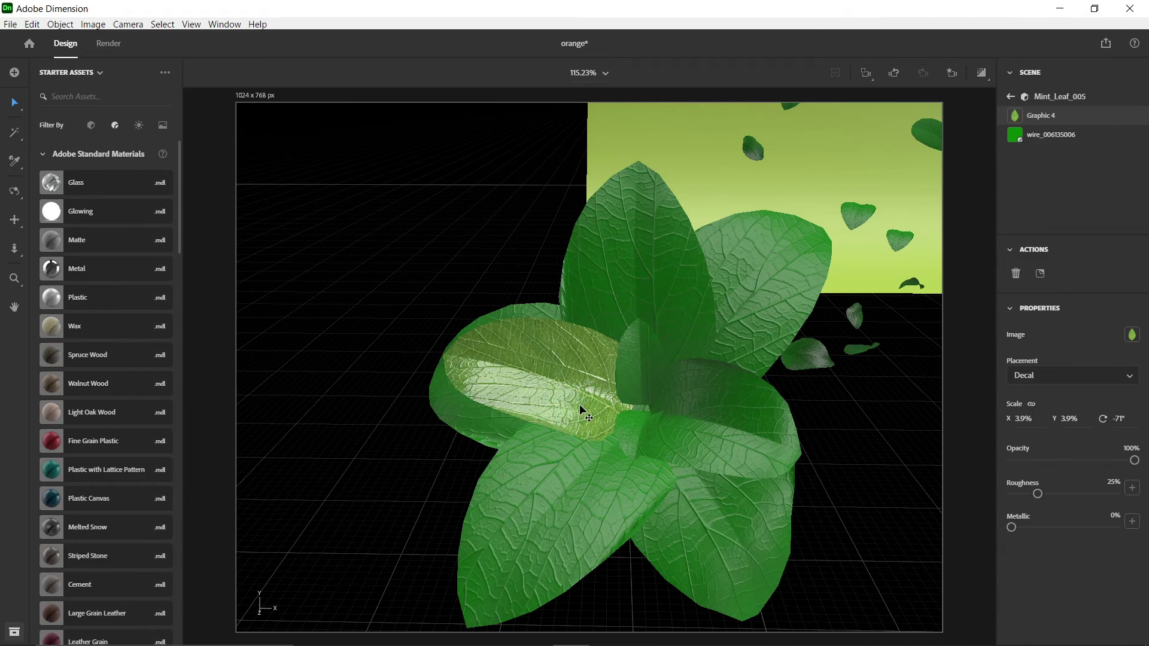
scroll(580, 411, down, 3)
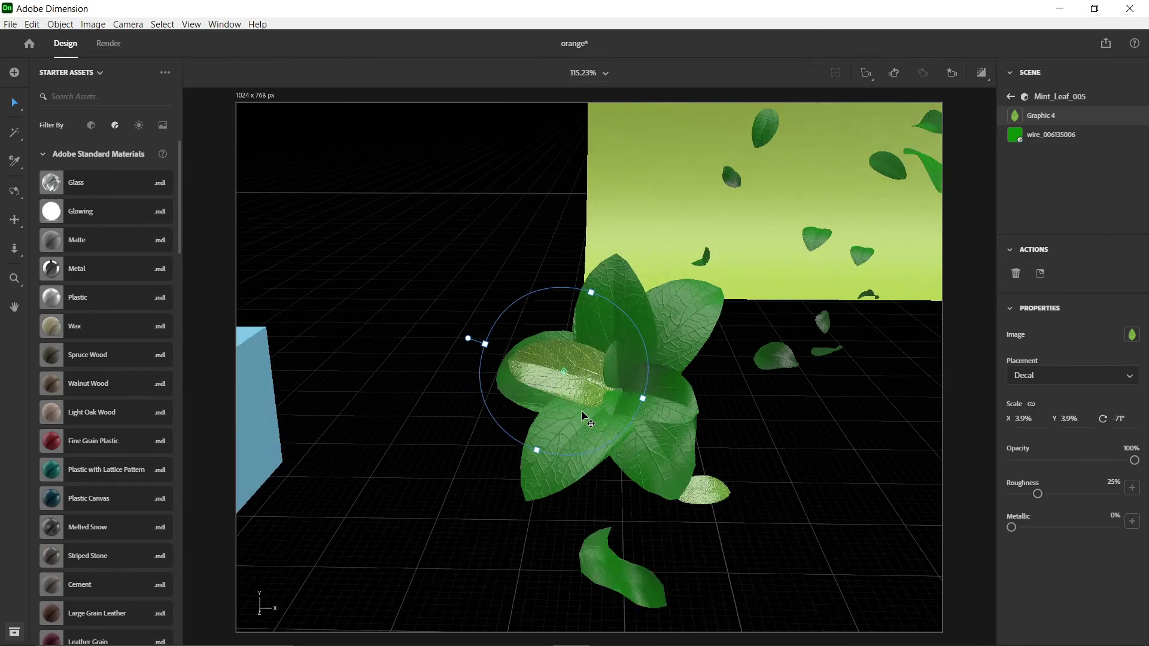
- Deselect the leaf decal graphic and turn on the live render preview
key(Escape)
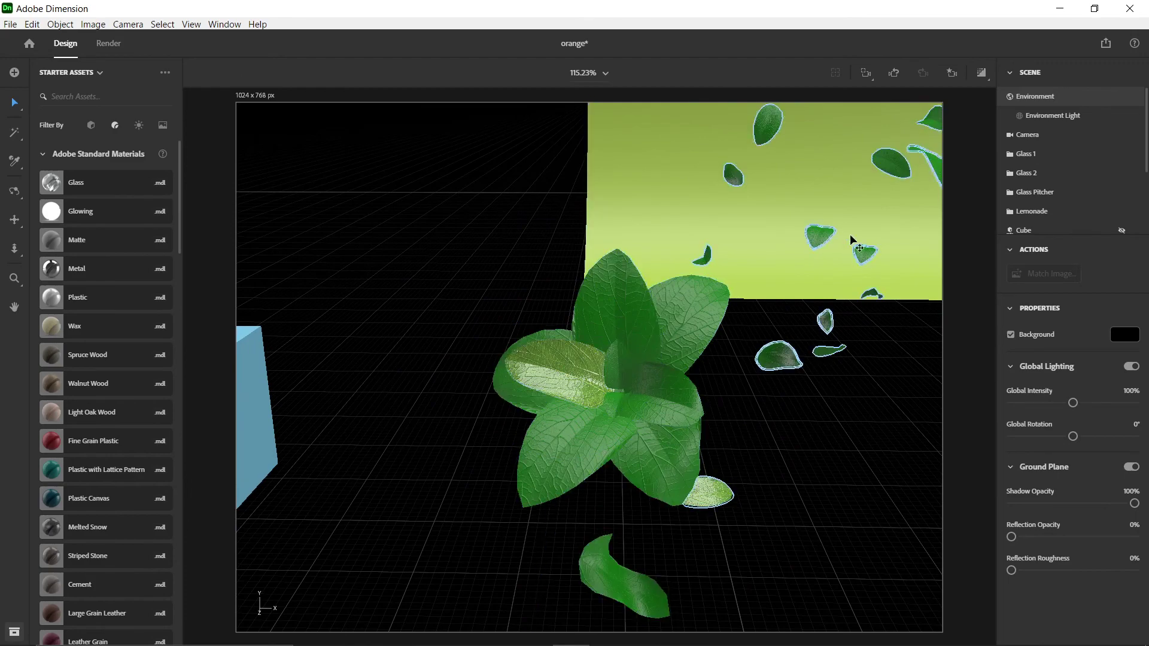
scroll(570, 376, up, 3)
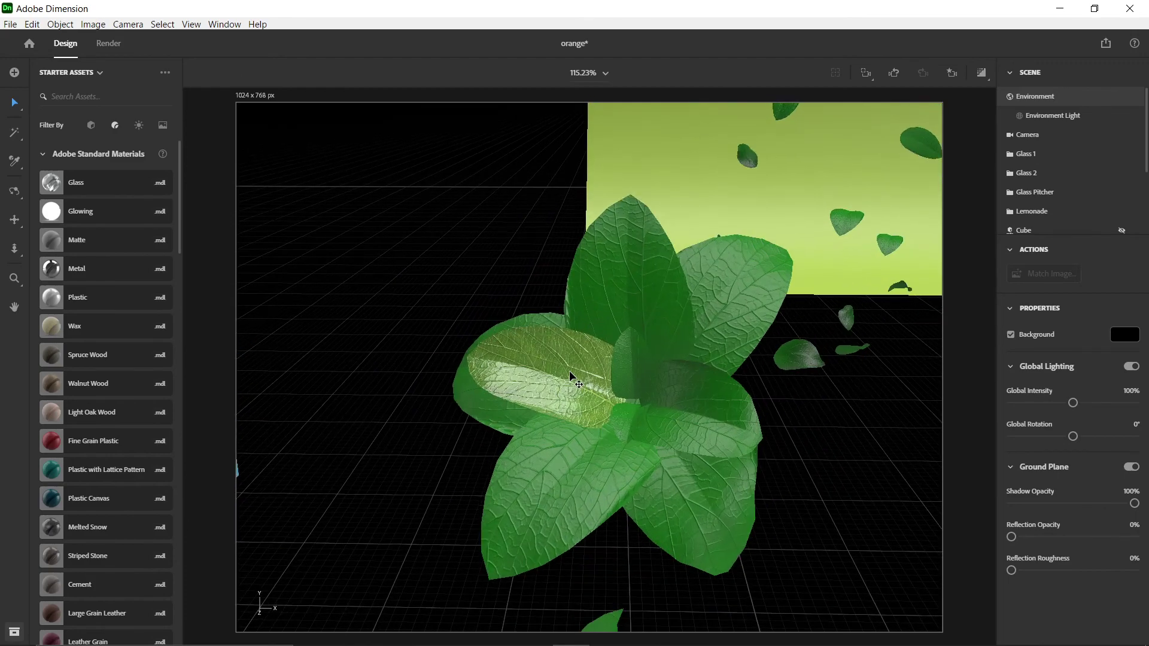
scroll(570, 376, down, 3)
scroll(570, 378, up, 2)
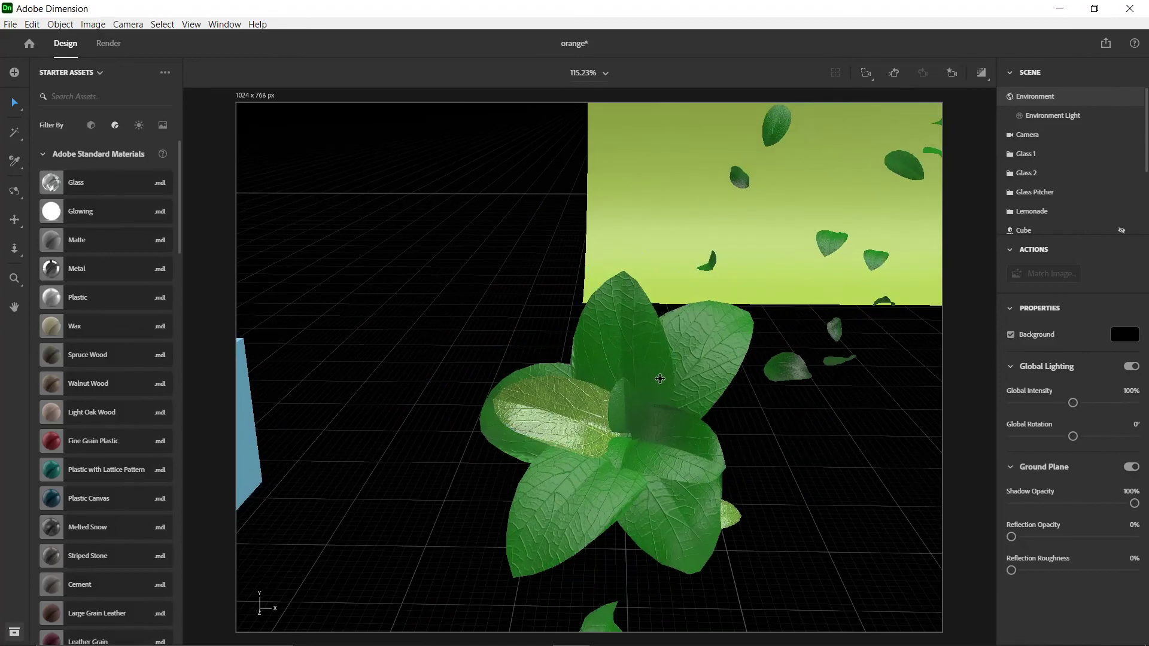
click(982, 73)
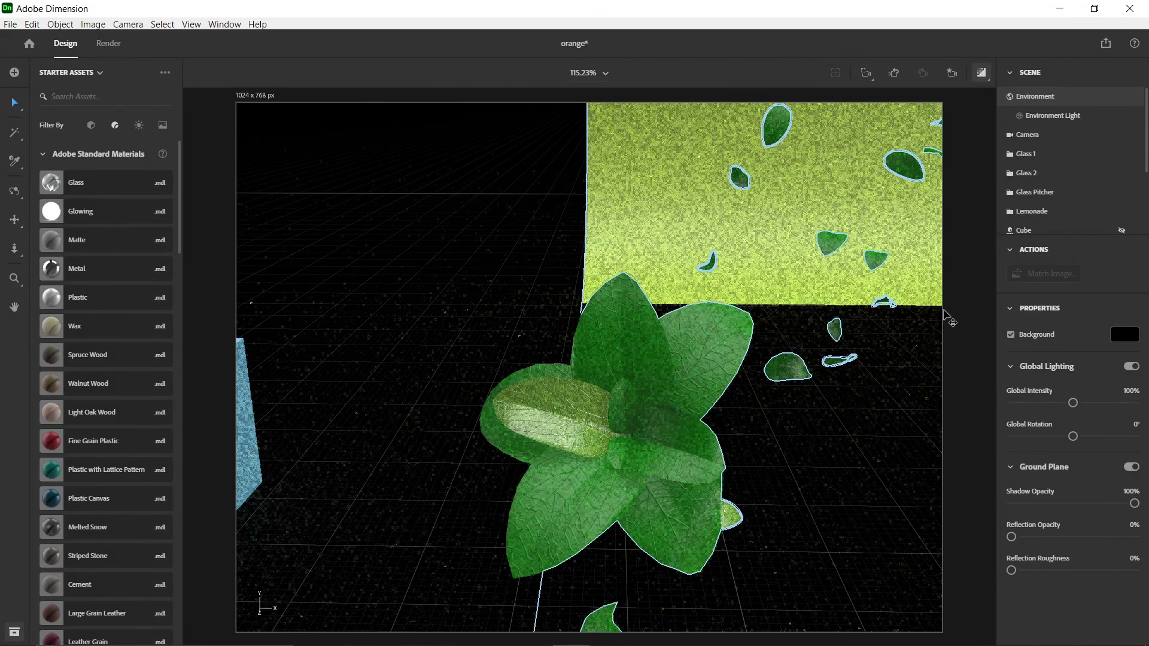
- Clear the environment selection and pull the camera back to show the pitcher and jar
scroll(953, 290, up, 4)
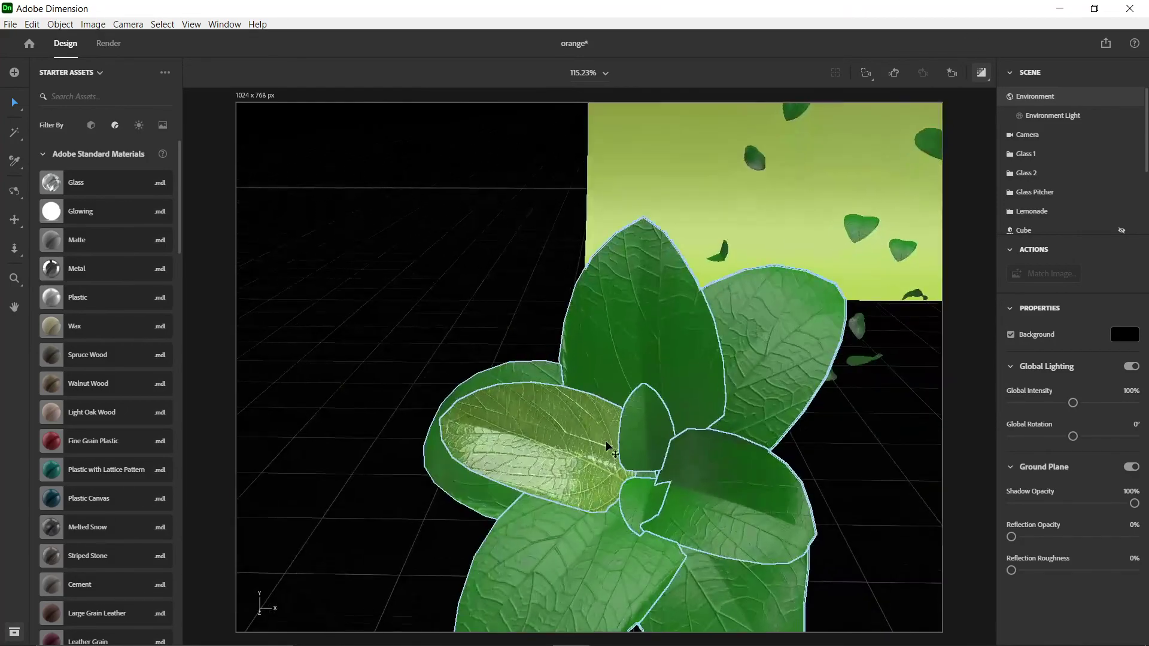
click(972, 342)
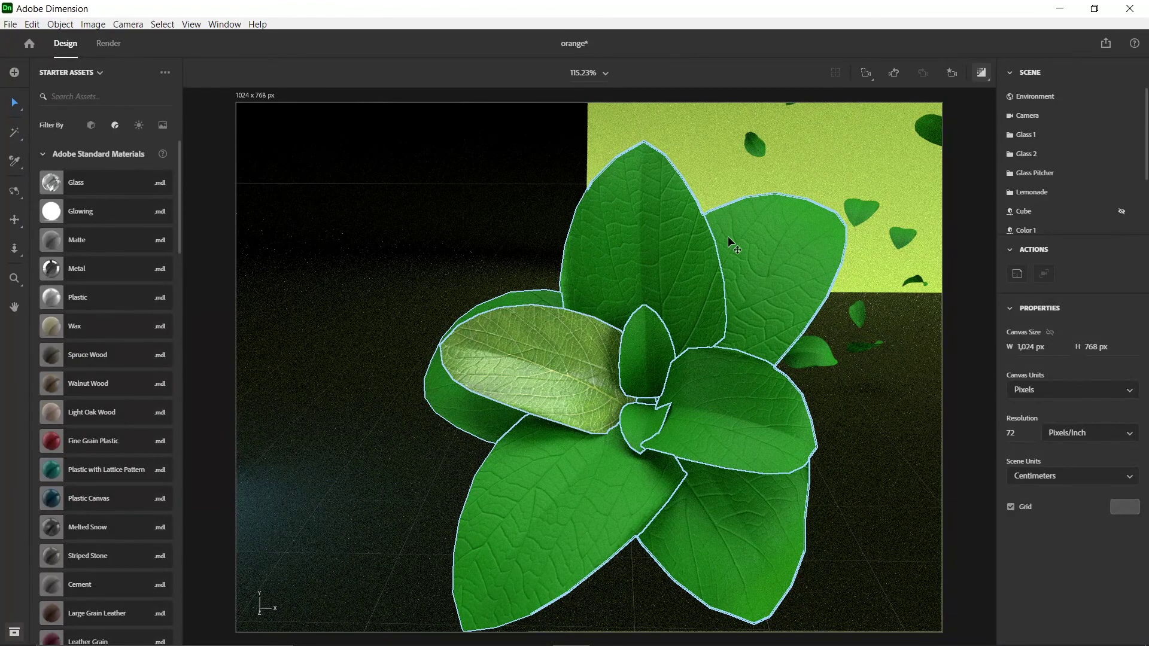
scroll(686, 377, down, 10)
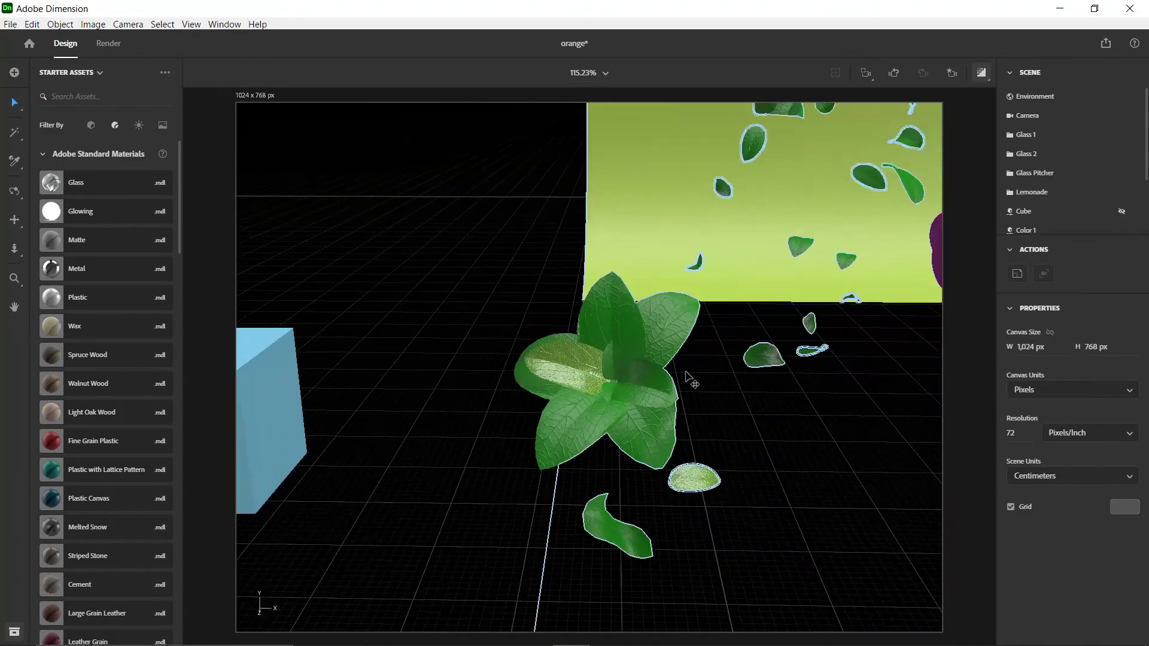
middle_drag(917, 374, 509, 392)
scroll(712, 395, down, 3)
middle_drag(886, 383, 660, 382)
alt+scroll(660, 382, up, 1)
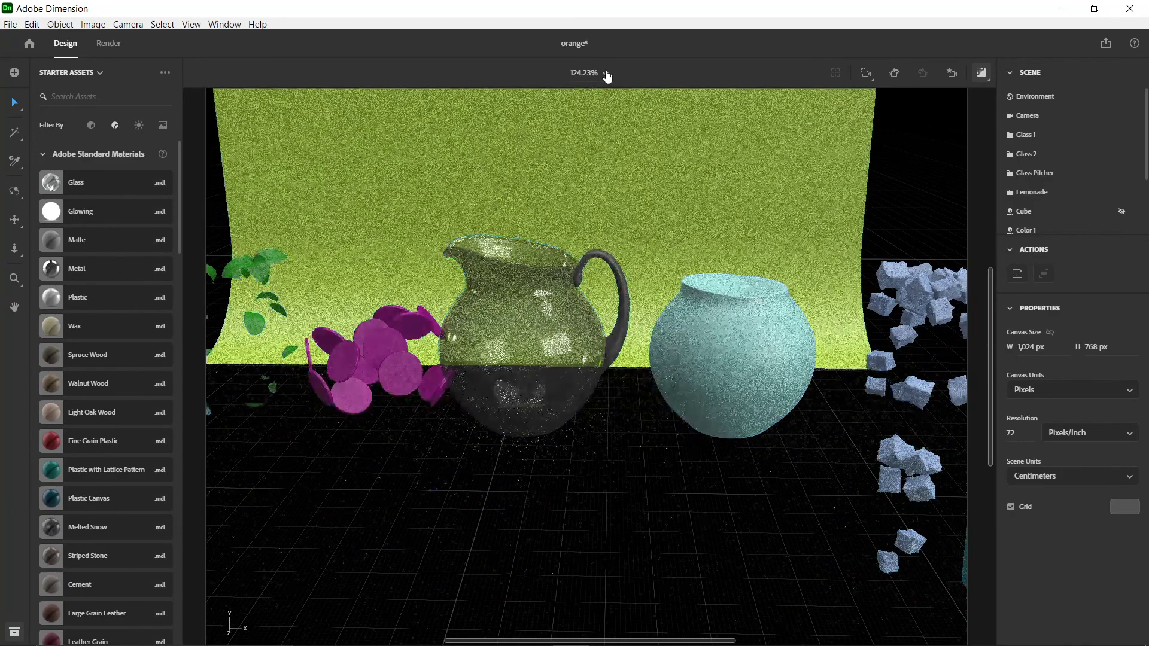
- Fit the canvas in view, then pan across the cubes and the teal and orange glasses
click(606, 73)
click(598, 97)
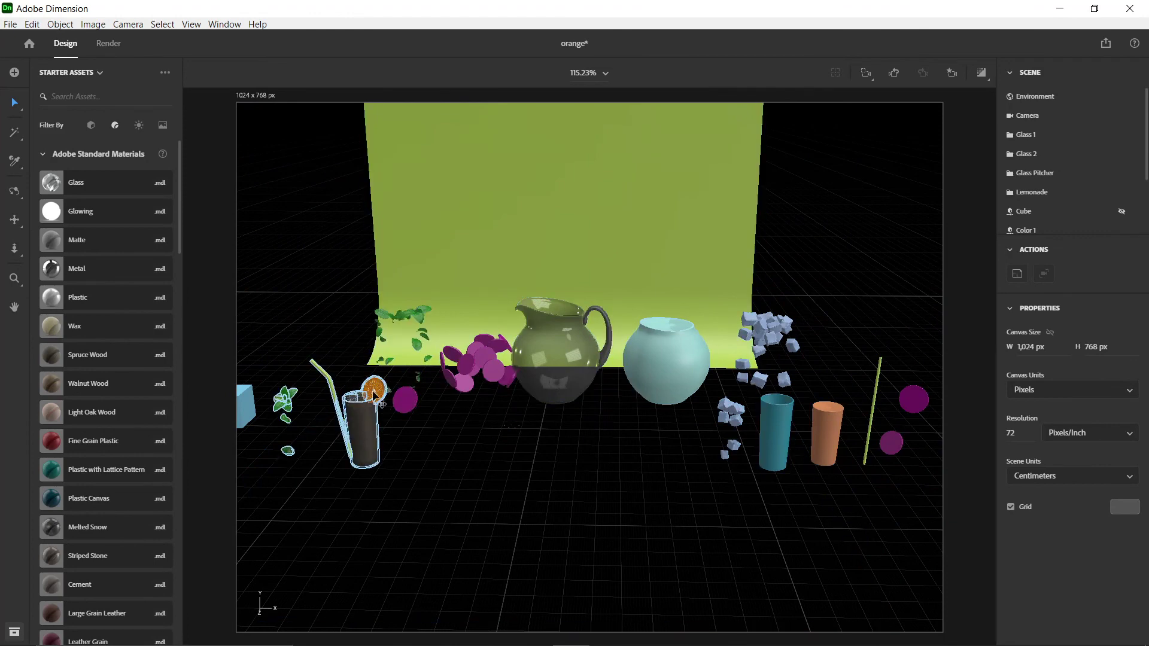
middle_drag(366, 409, 556, 407)
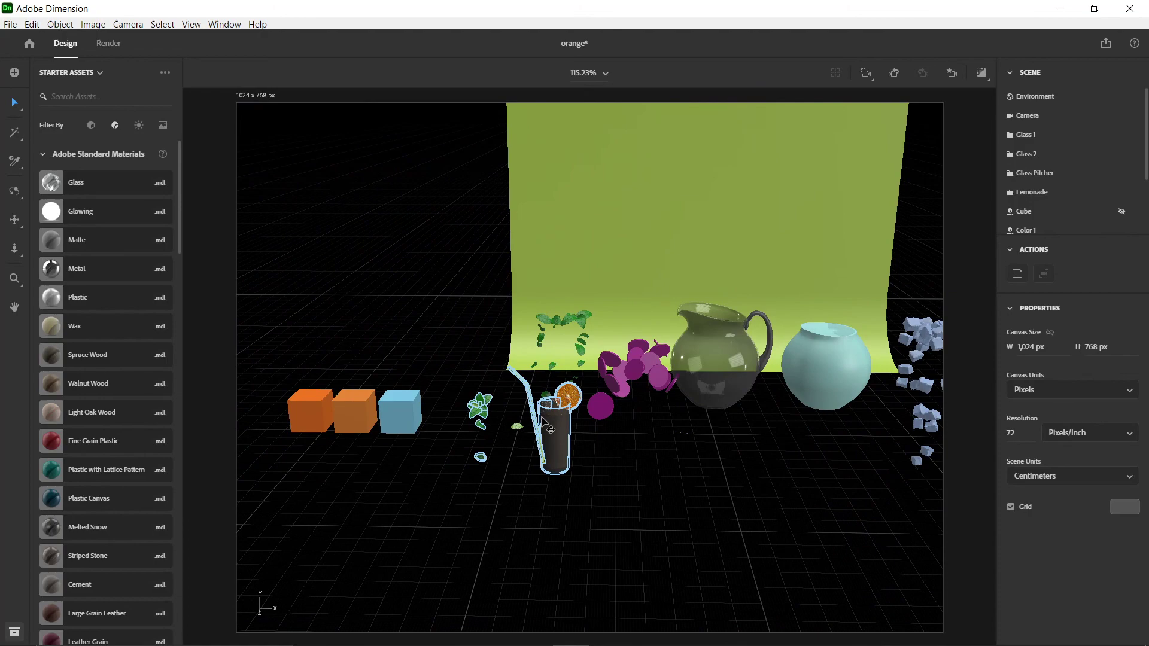
middle_drag(893, 447, 696, 457)
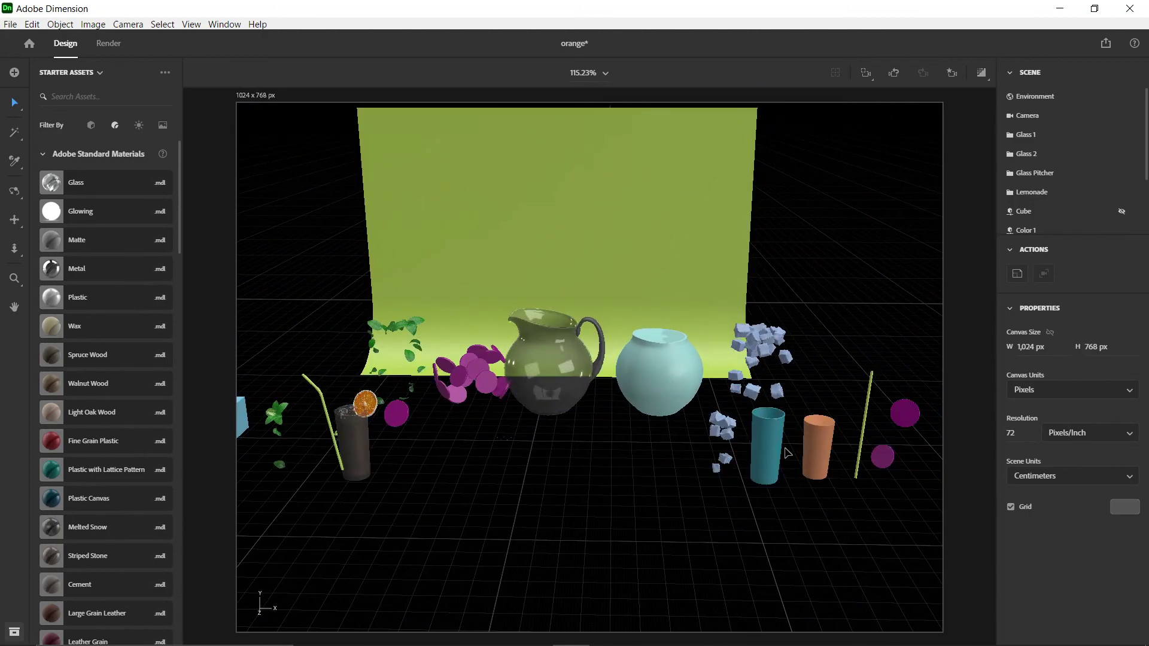
middle_drag(526, 388, 625, 400)
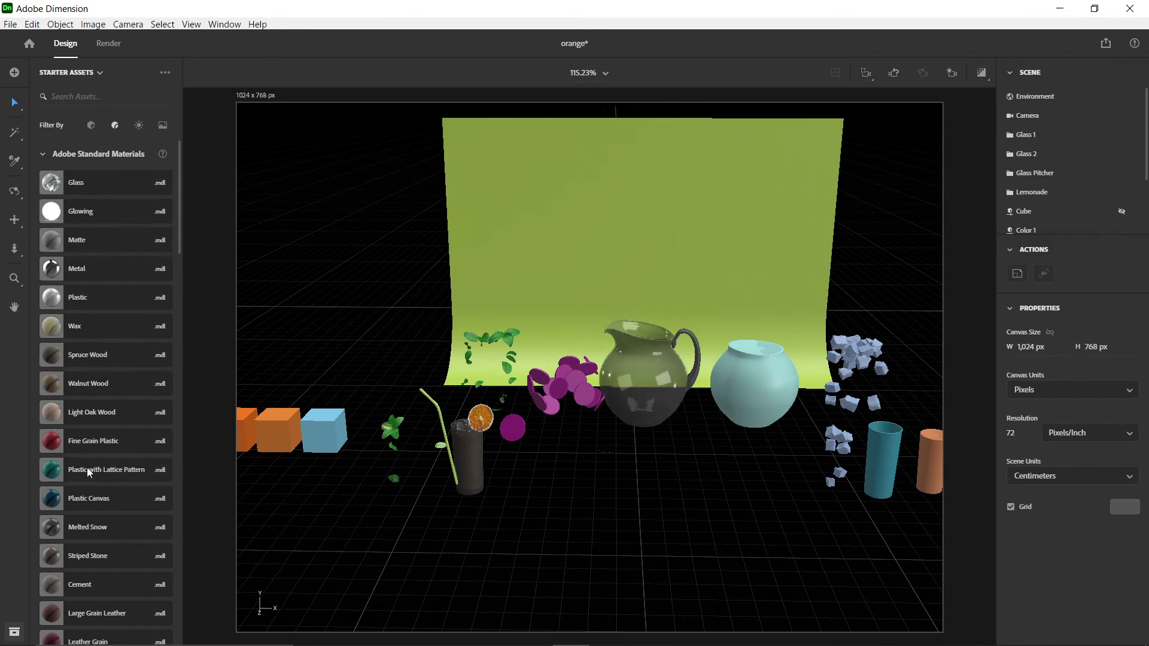